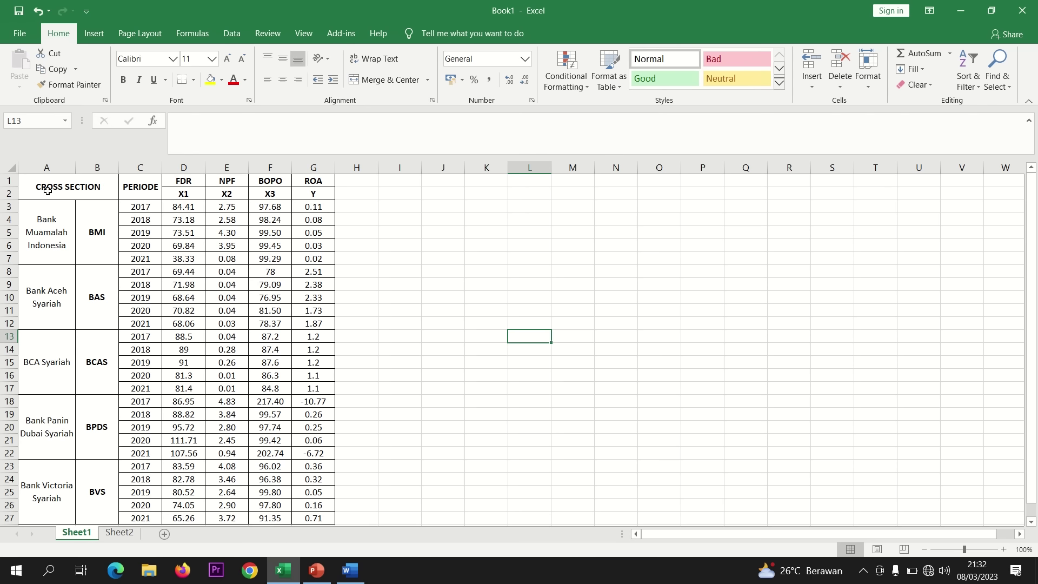
Examine the panel data layout on Sheet1: the cross-section banks, the period years, and the X1–X3 and Y variable columns
click(48, 190)
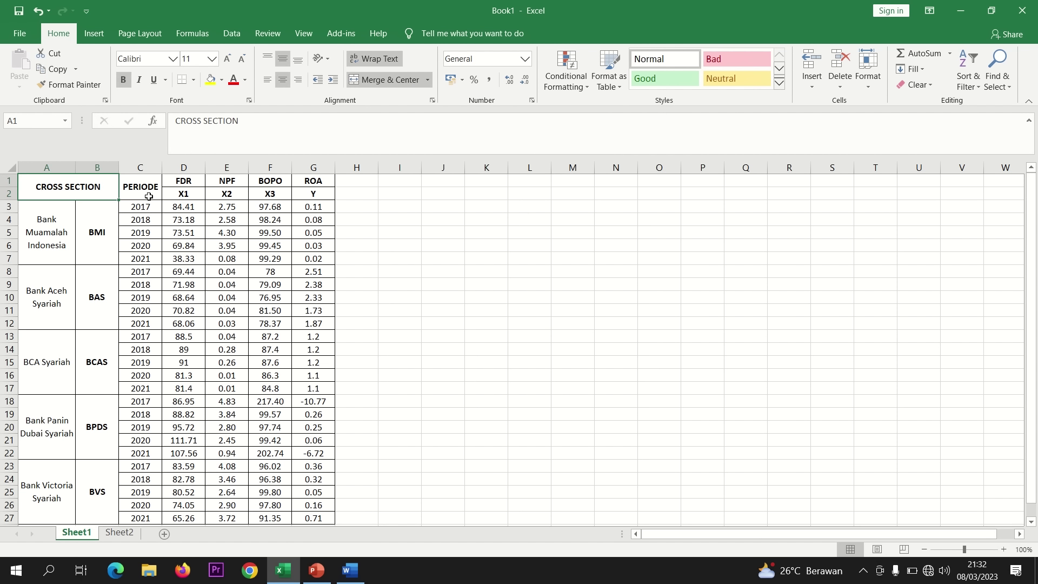
drag(57, 189, 79, 476)
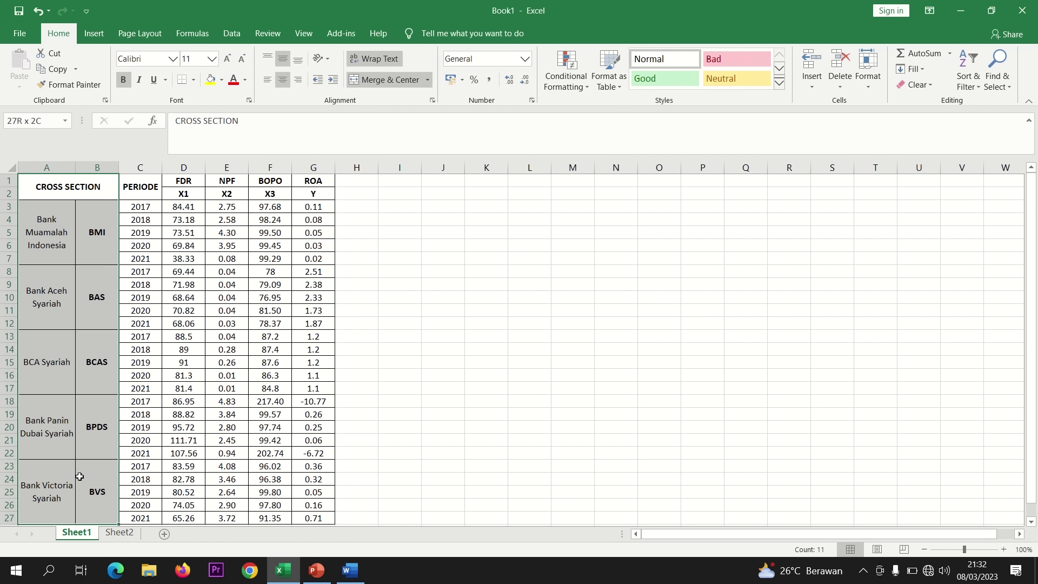
drag(178, 208, 306, 520)
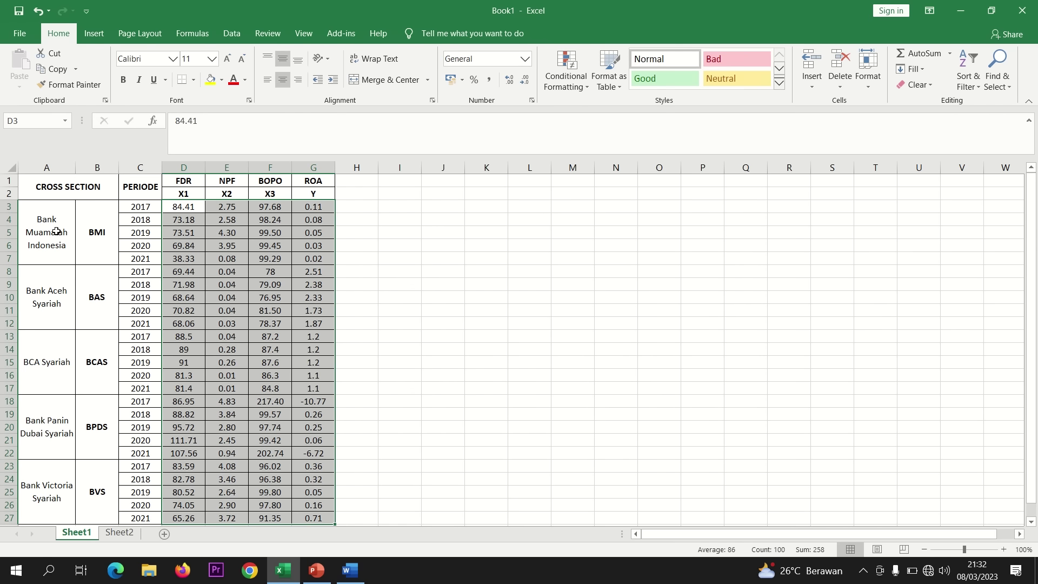
drag(56, 232, 44, 475)
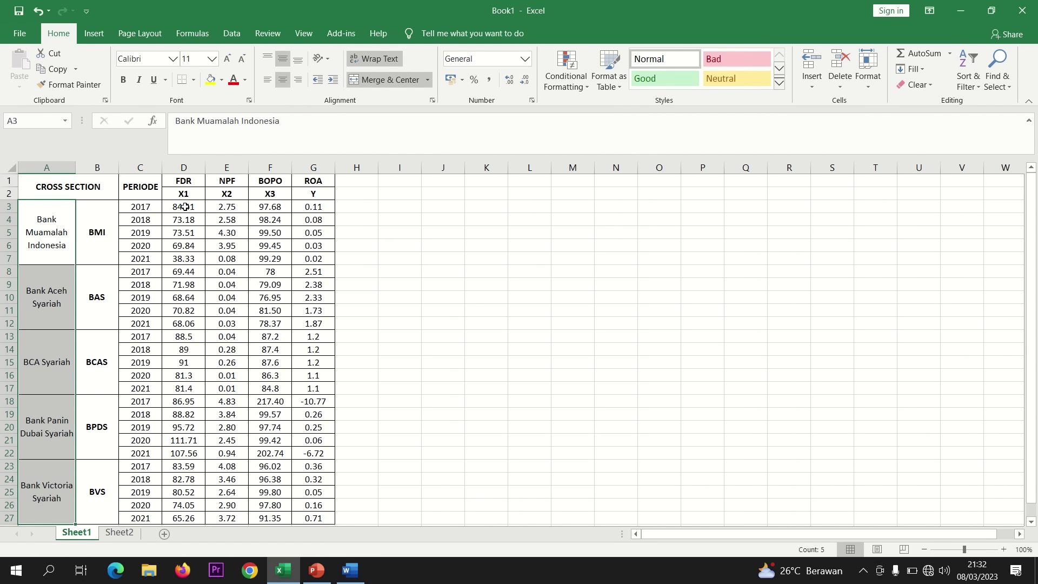
drag(143, 206, 140, 256)
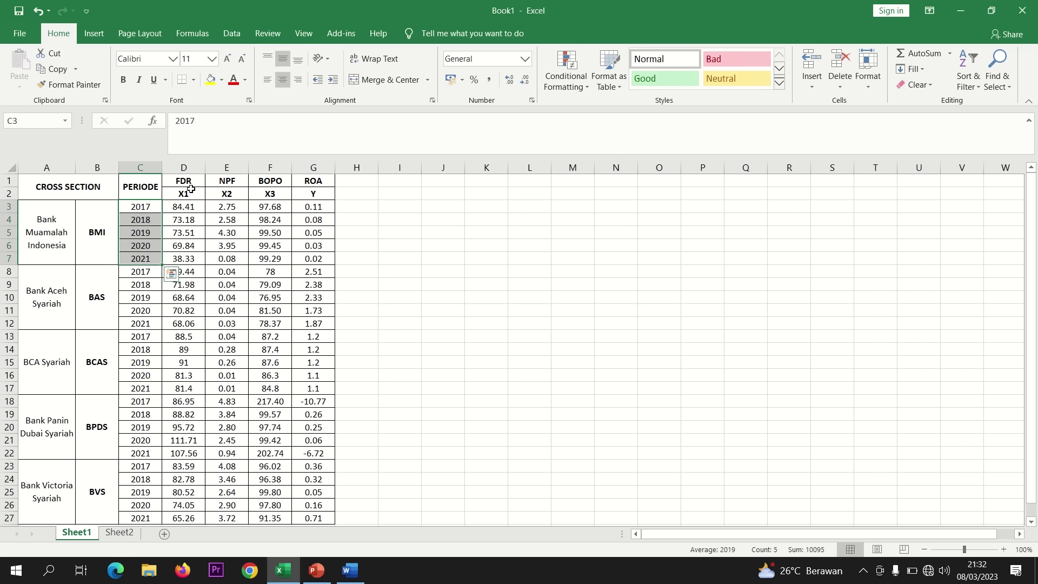
drag(183, 193, 258, 193)
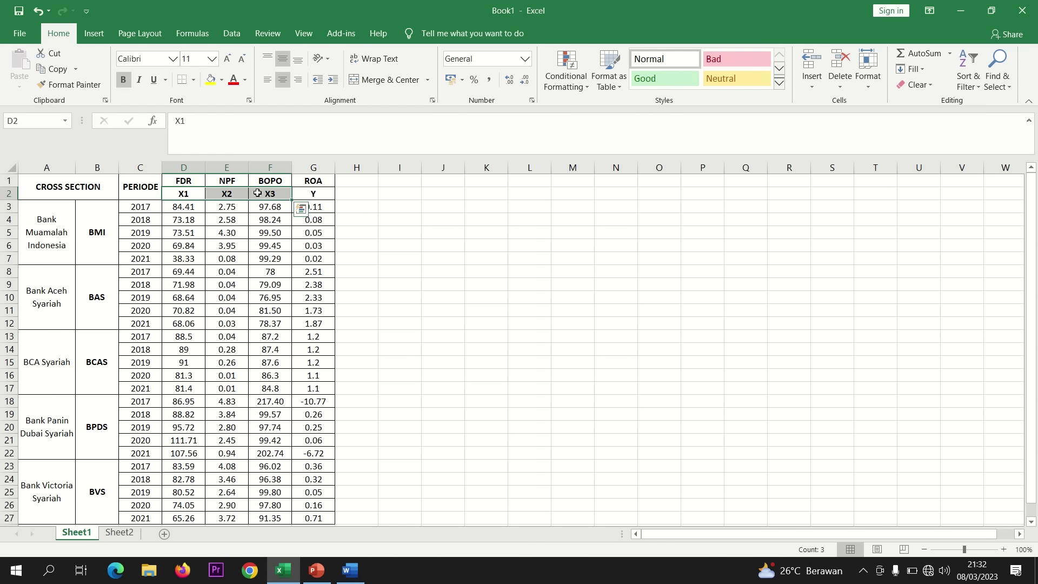
click(315, 193)
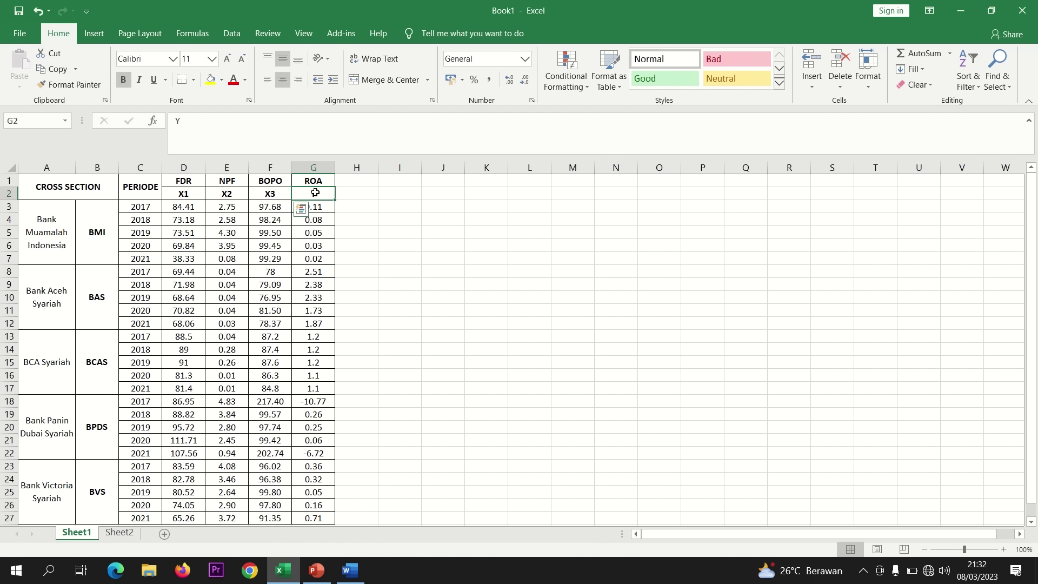
click(447, 277)
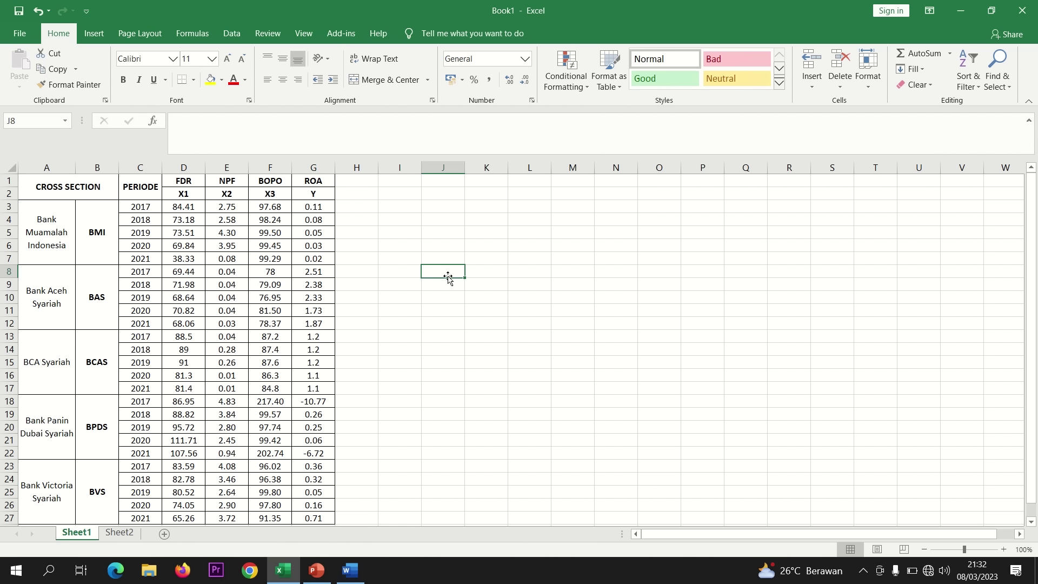
Switch to the PowerPoint presentation and renumber the last H0 and Ha pair on the HIPOTESIS slide with subscript 4
click(326, 568)
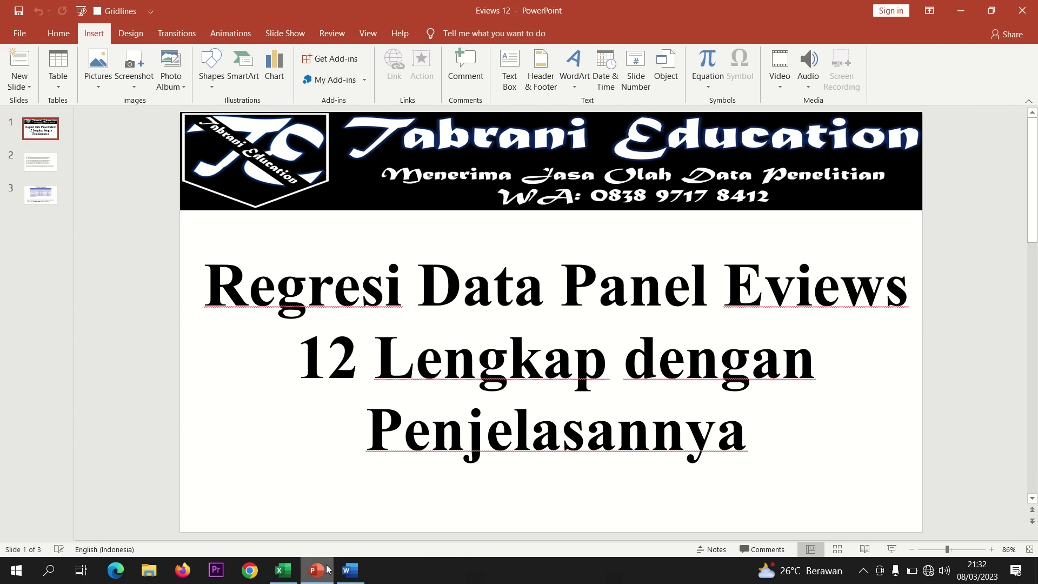
click(54, 168)
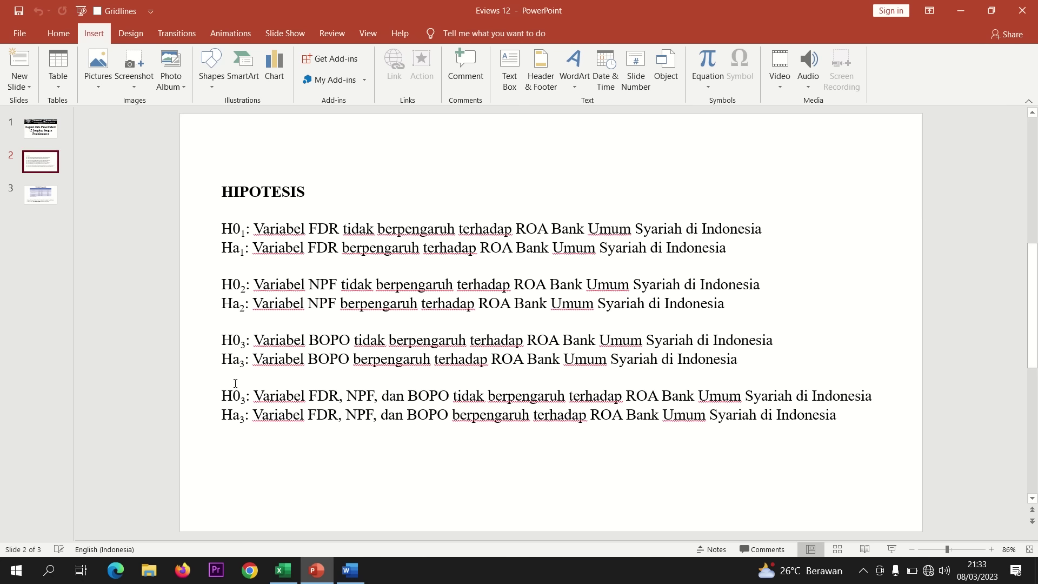
click(246, 396)
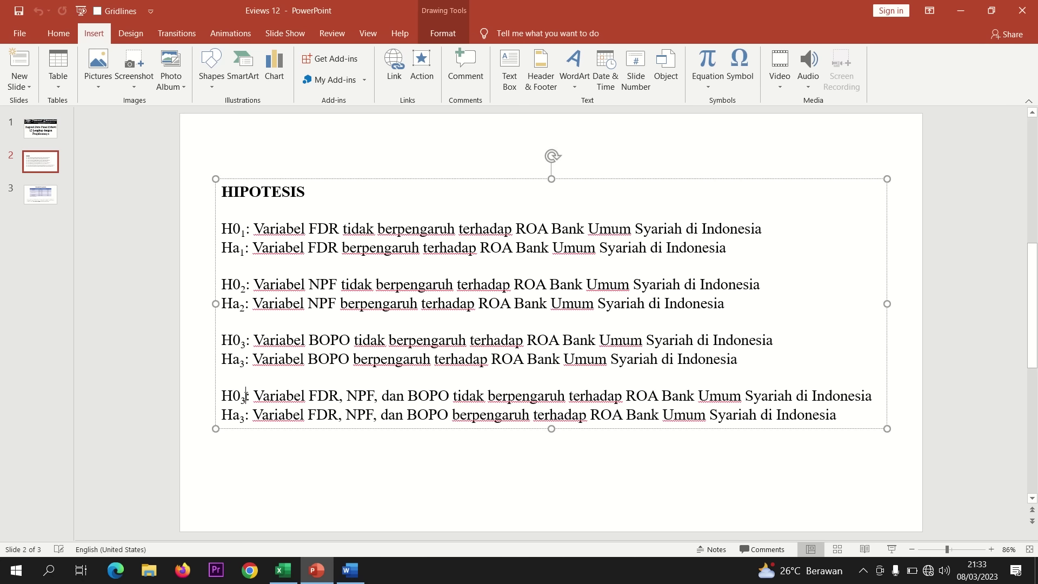
drag(246, 396, 242, 397)
key(BackSpace)
text(4)
click(244, 418)
key(BackSpace)
text(4)
Review the four hypothesis pairs on the slide against the FDR, NPF, BOPO and ROA columns in the Excel sheet
drag(515, 249, 359, 248)
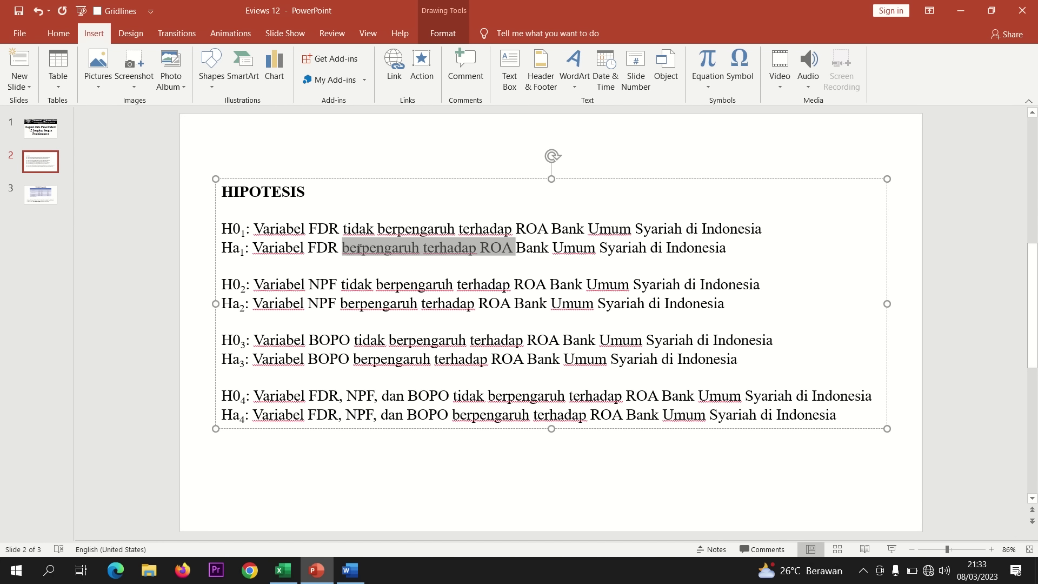
click(282, 570)
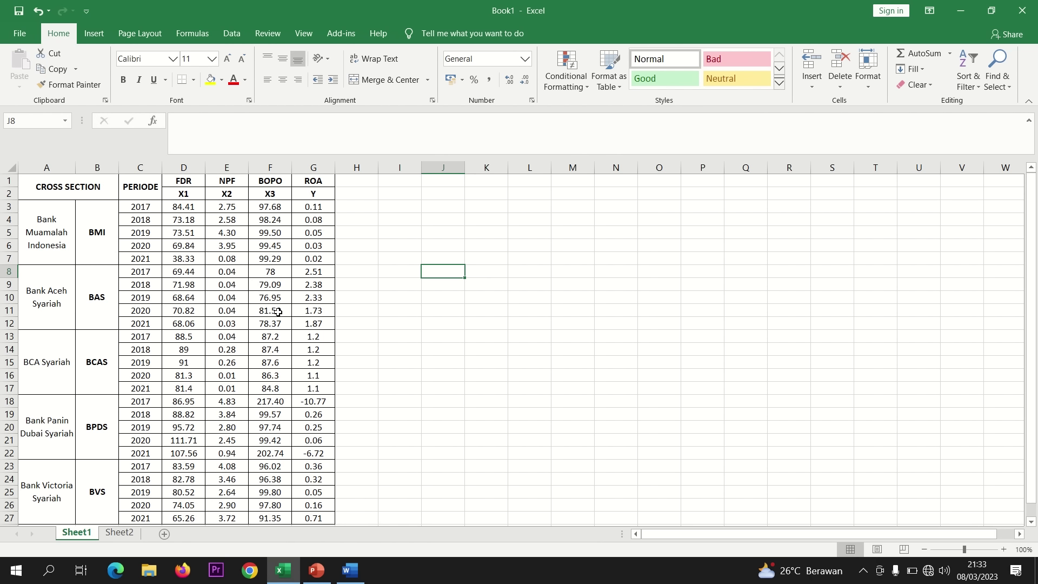
click(186, 182)
click(308, 181)
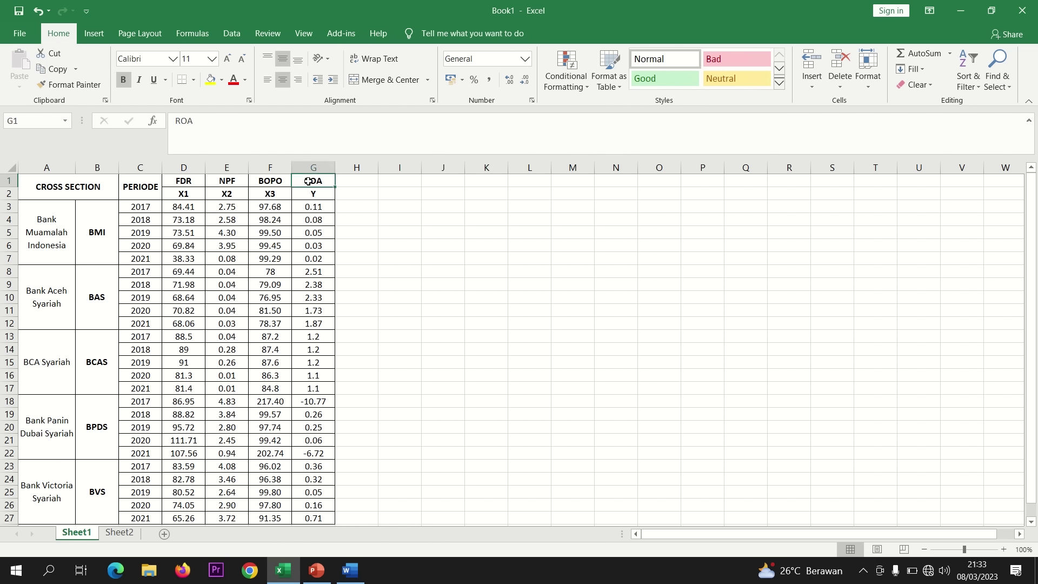
click(316, 570)
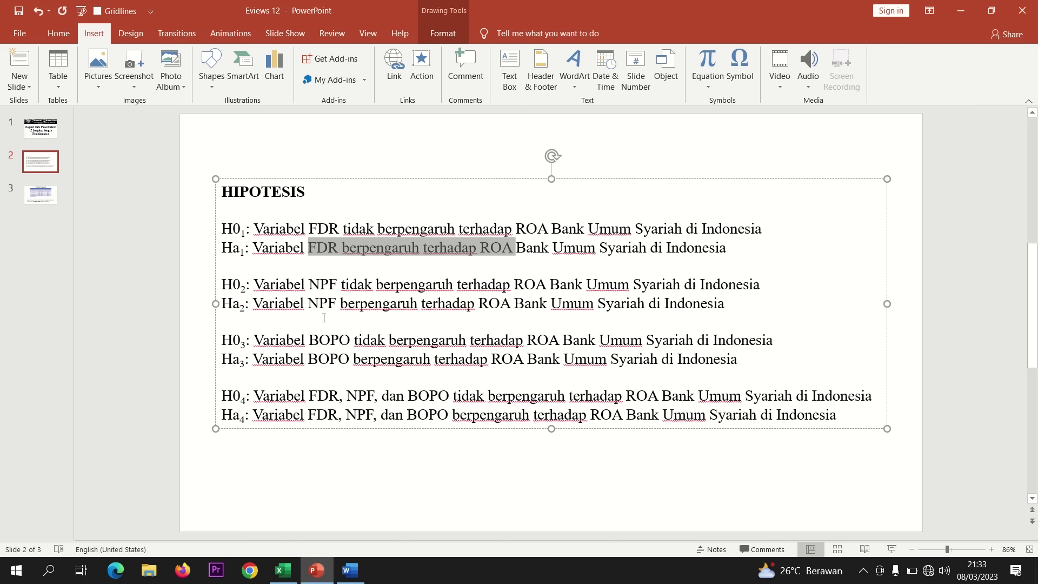
drag(312, 284, 338, 284)
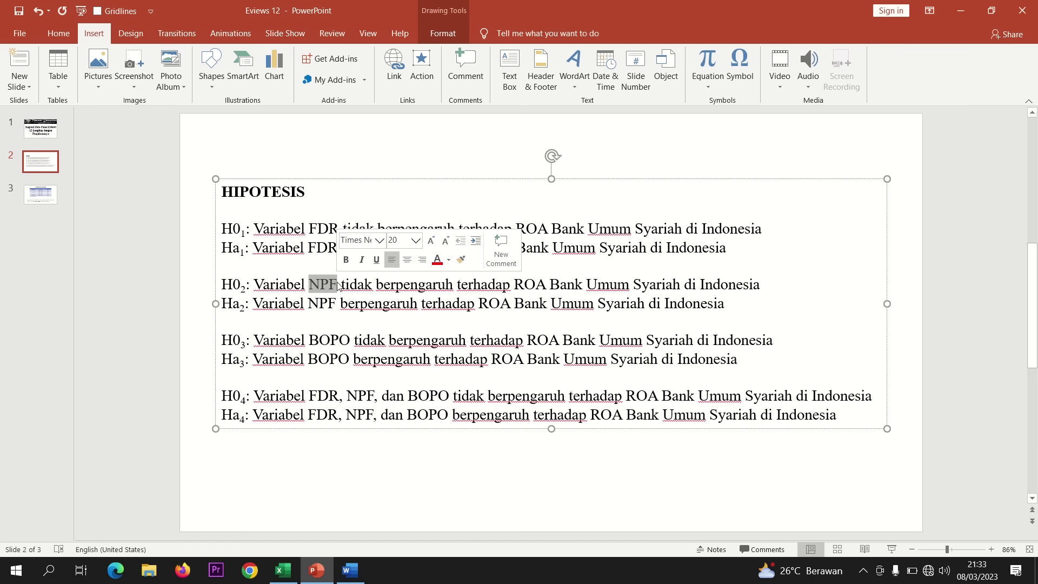
drag(309, 340, 346, 340)
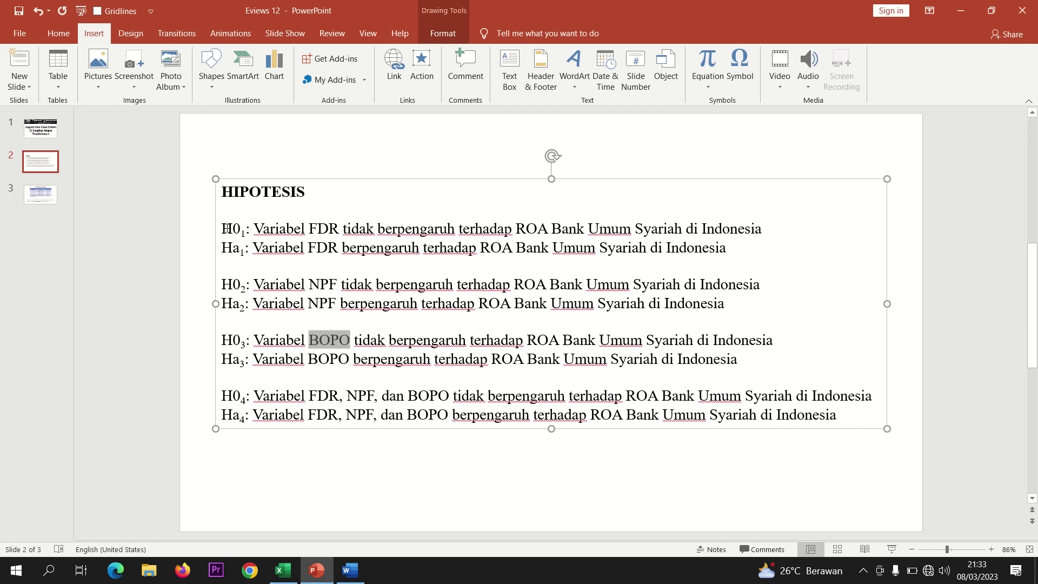
drag(227, 228, 450, 314)
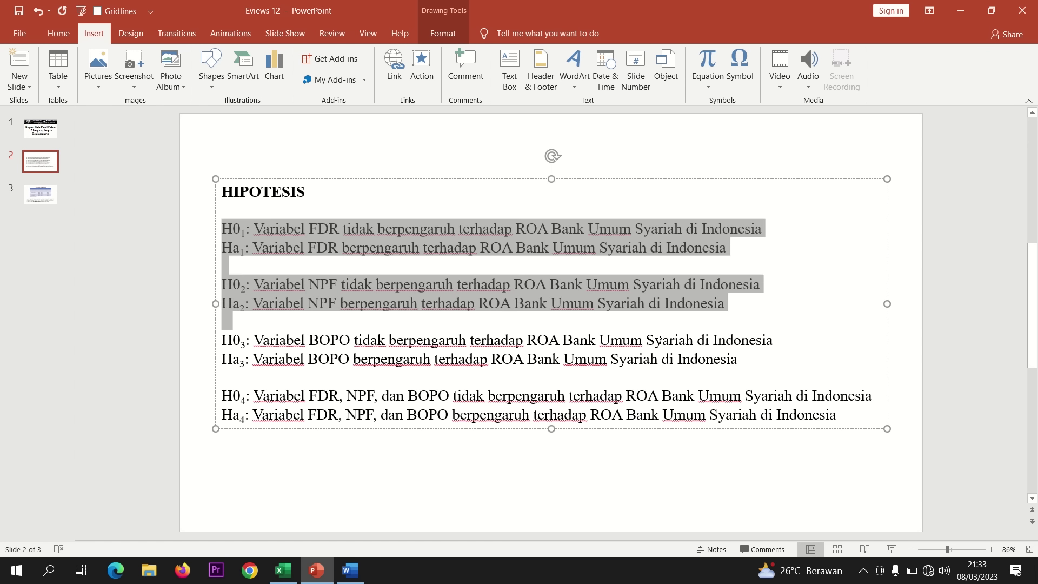
drag(659, 339, 744, 362)
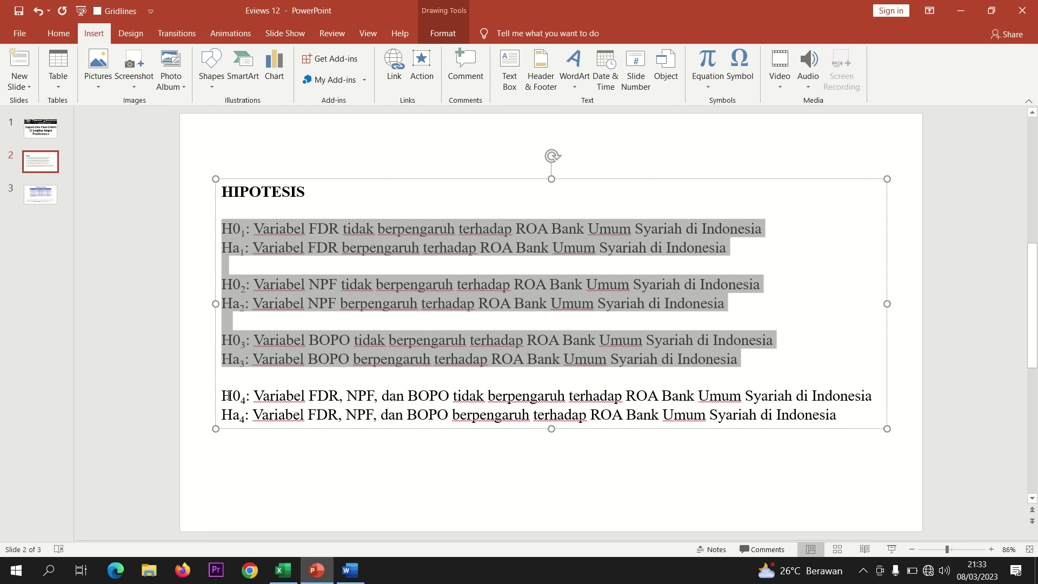
drag(229, 395, 829, 413)
click(692, 461)
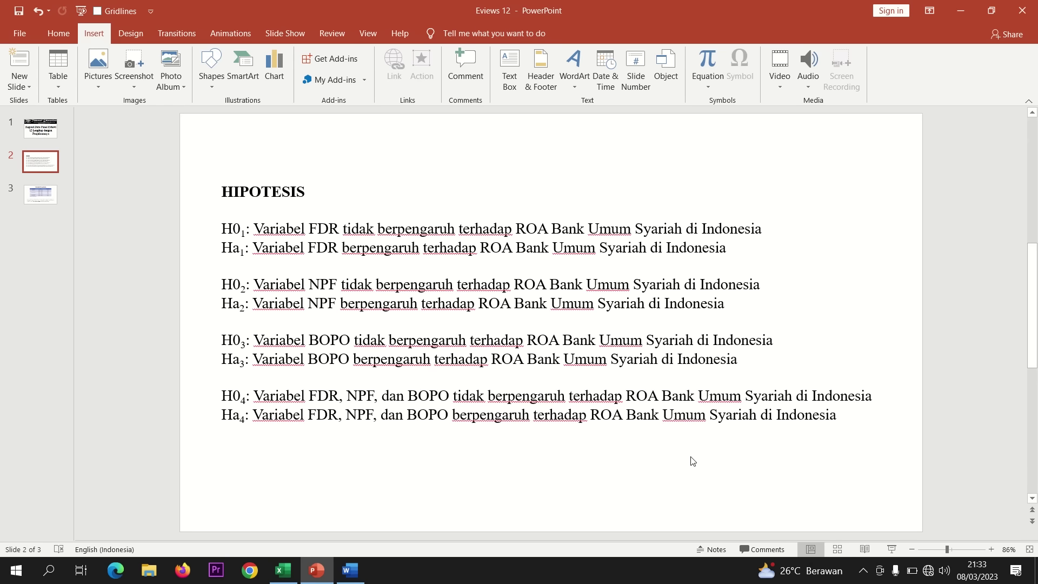
Minimize the open windows, launch EViews 12 and dismiss its startup screen
click(957, 8)
click(957, 8)
click(958, 8)
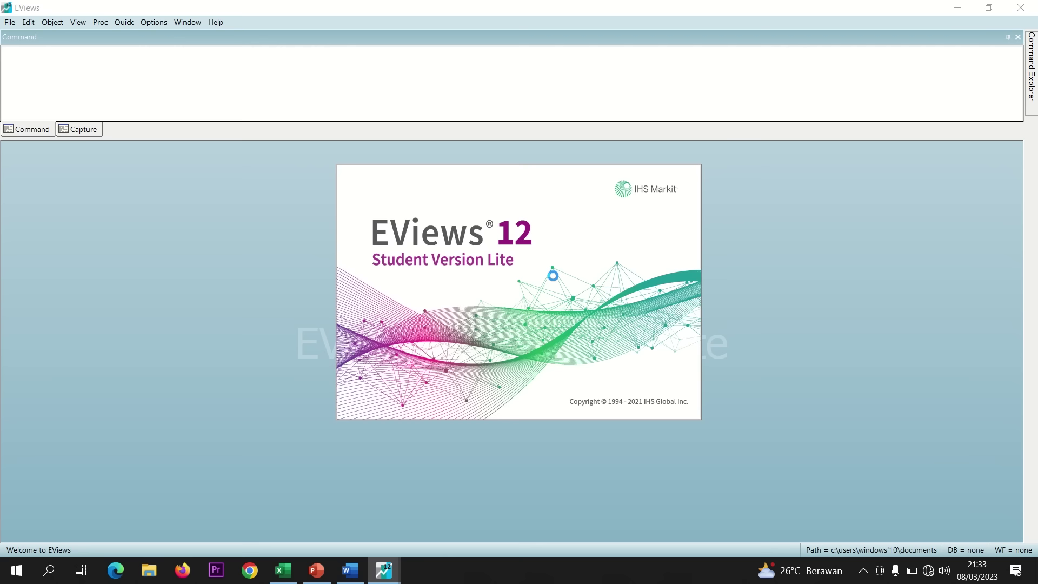
click(518, 342)
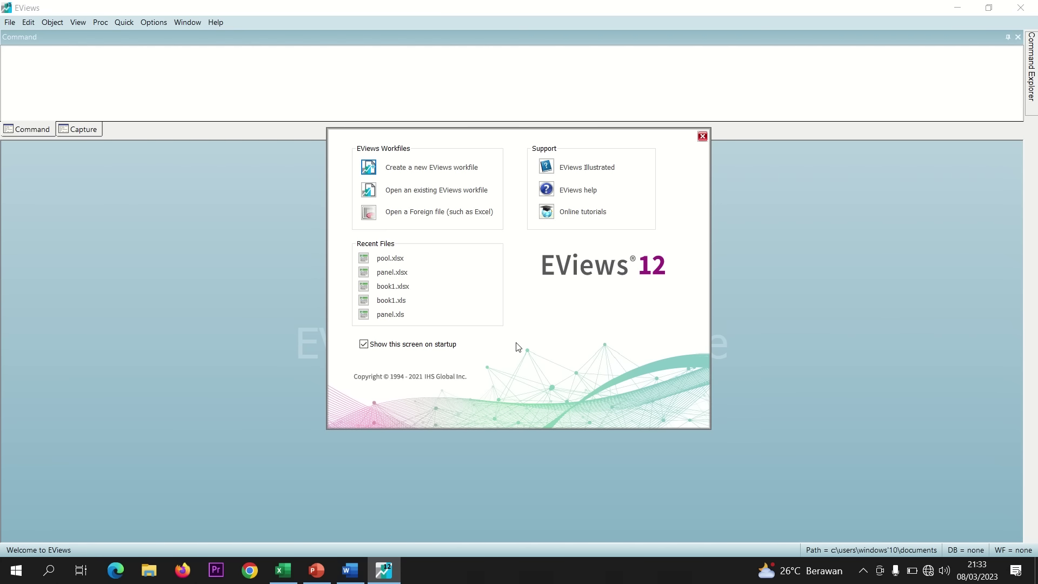
click(703, 136)
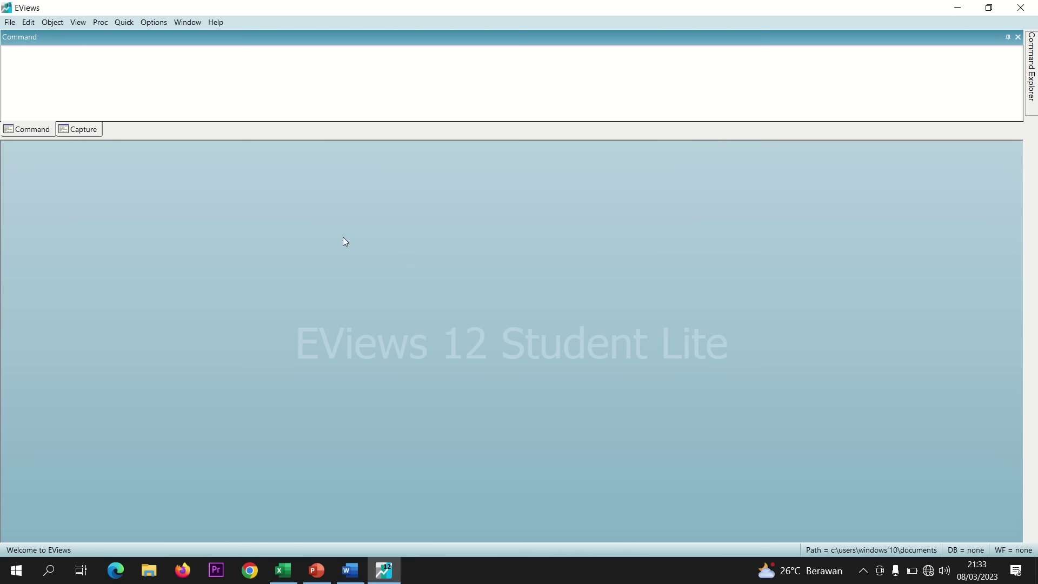
Start a new EViews workfile with the Balanced Panel structure type
click(10, 22)
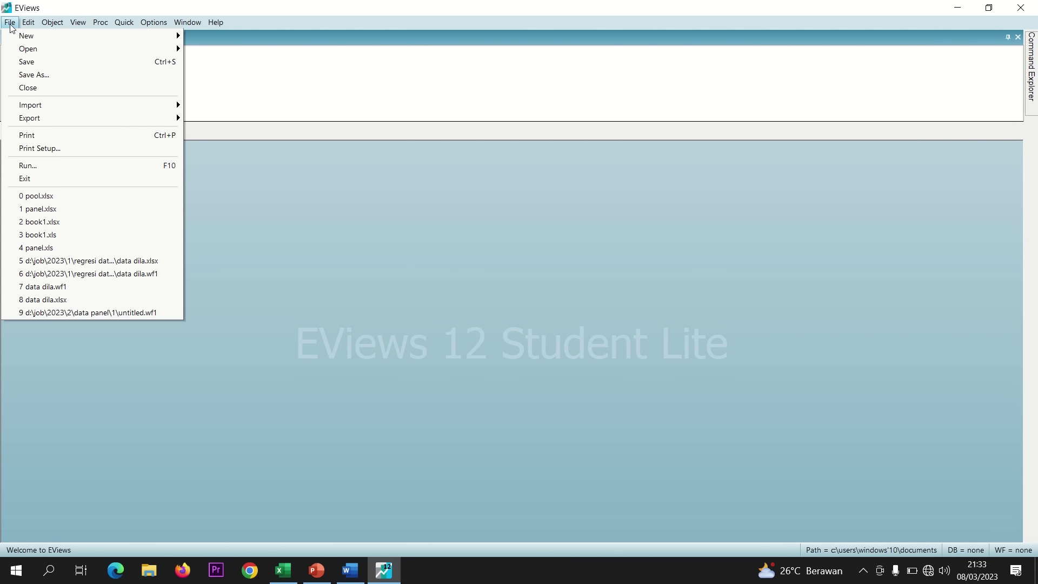
mouse_move(130, 37)
click(214, 36)
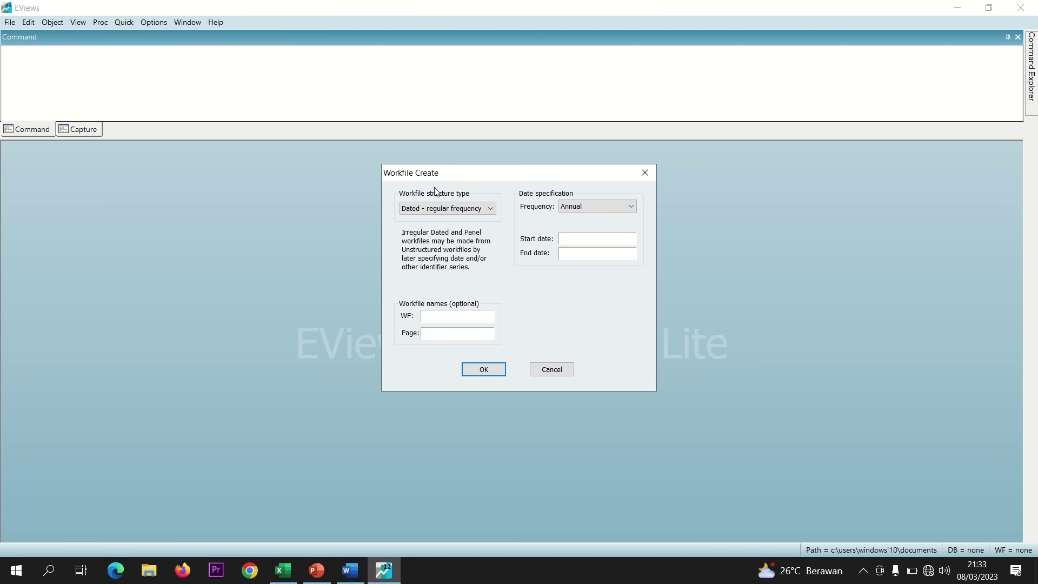
click(457, 209)
click(437, 238)
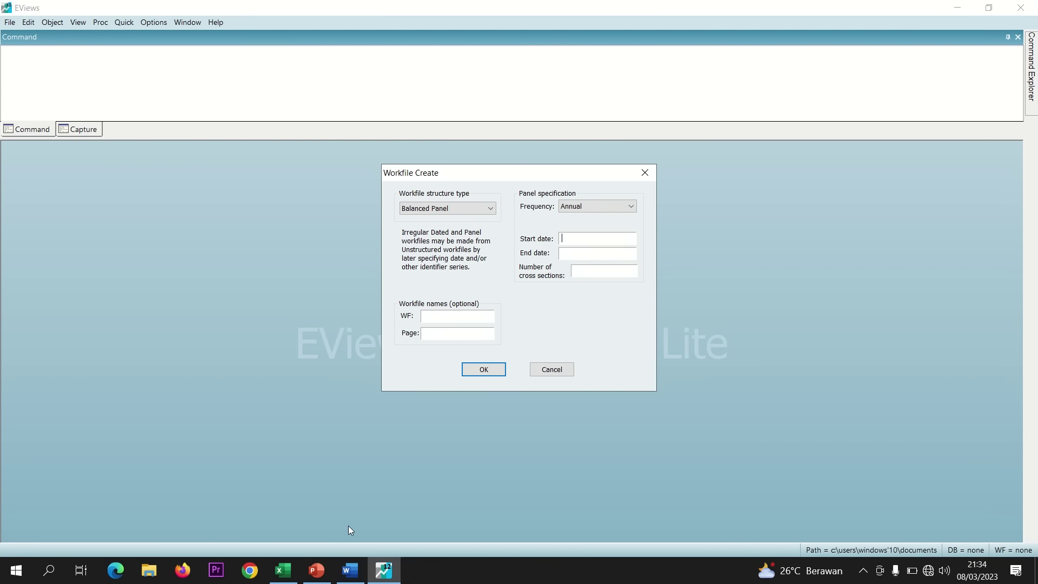
Check the first and last years in the Excel data and set the panel to start 2017, end 2021, with 5 cross sections
click(283, 570)
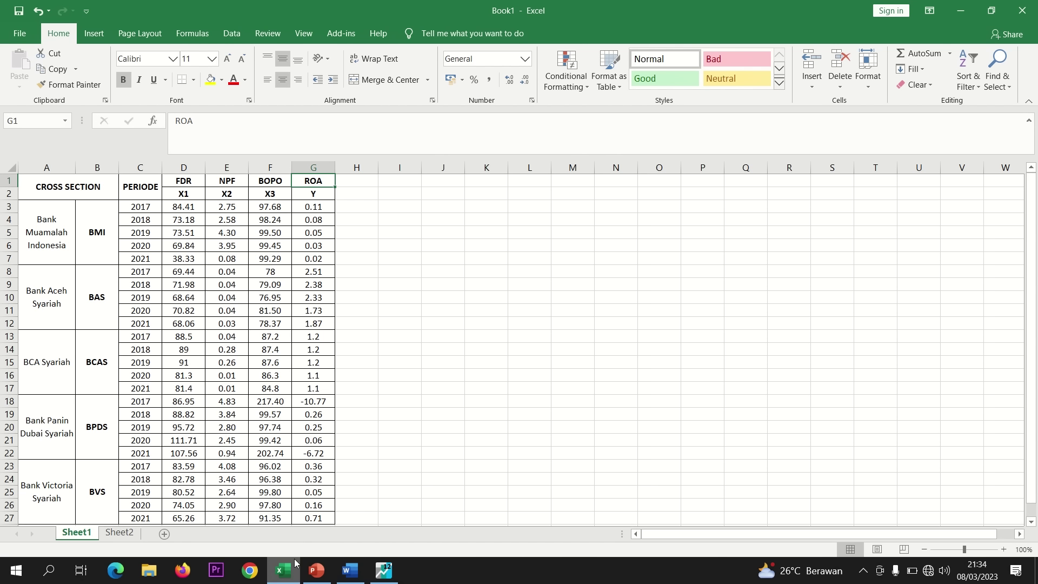
click(147, 209)
click(139, 260)
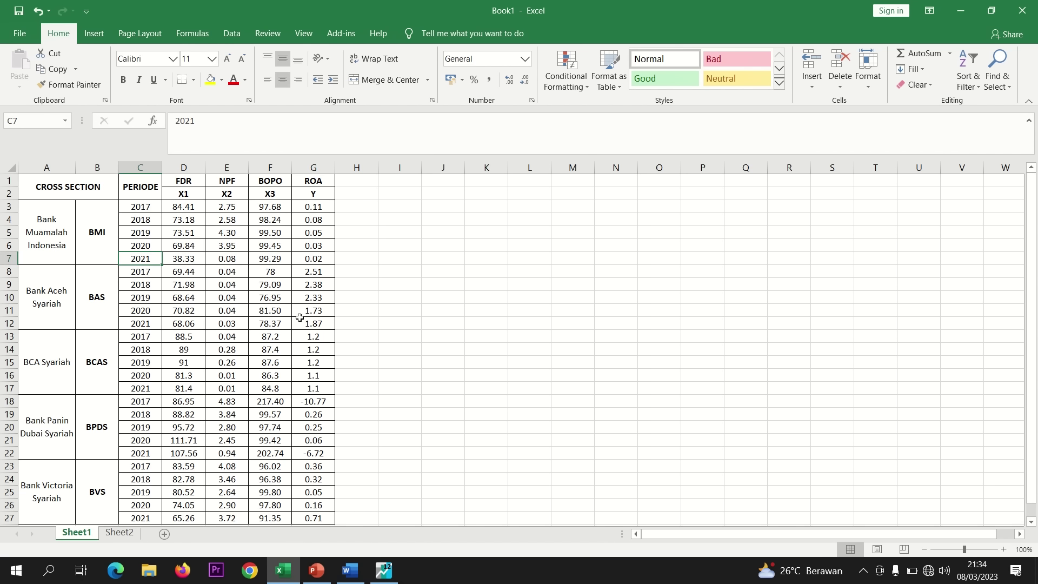
click(383, 570)
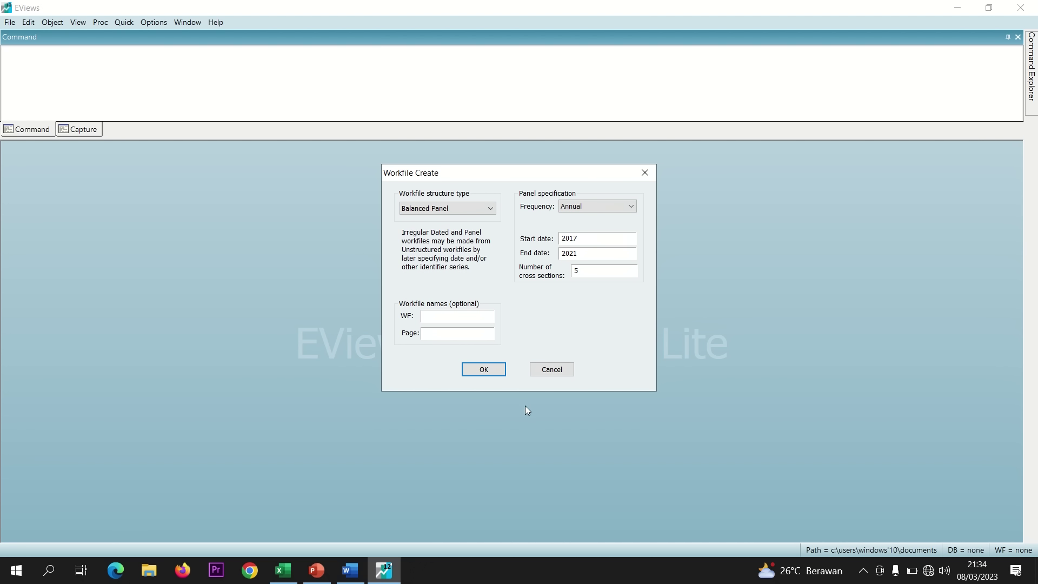
Recheck the period range of the first bank in Excel and create the balanced panel workfile in EViews
click(283, 569)
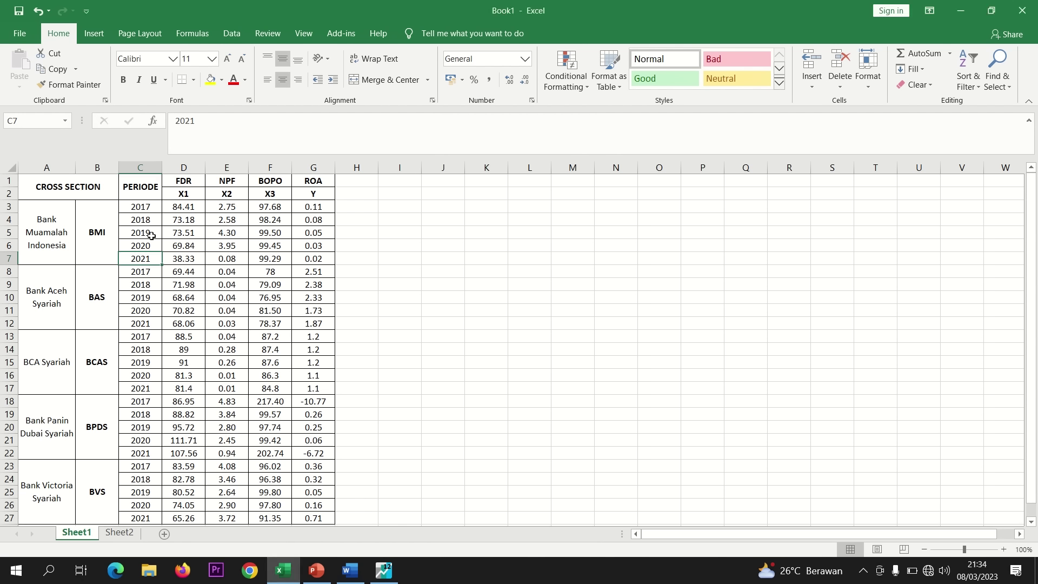
drag(134, 210, 142, 258)
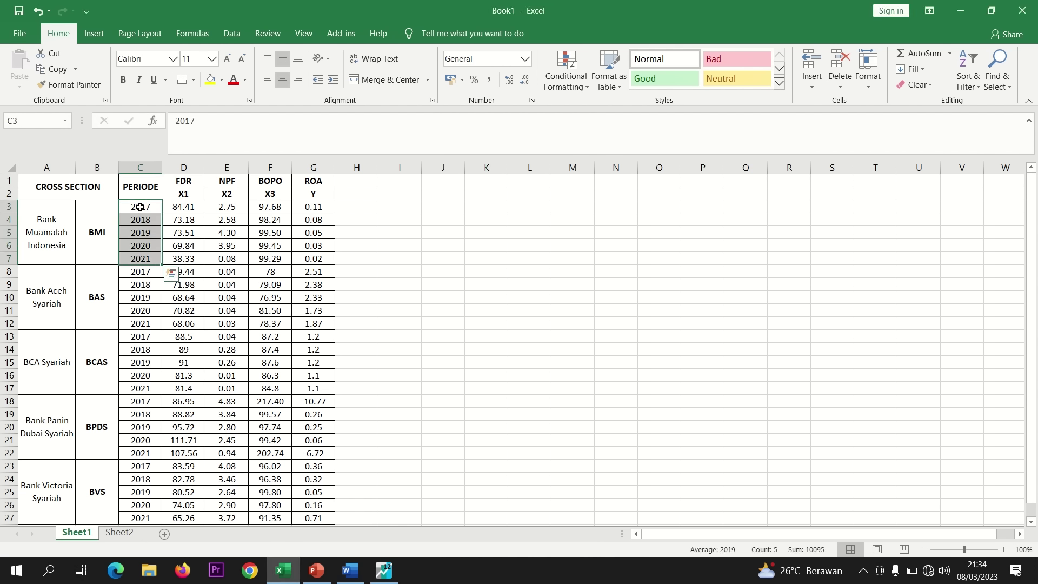
drag(140, 207, 136, 258)
click(386, 576)
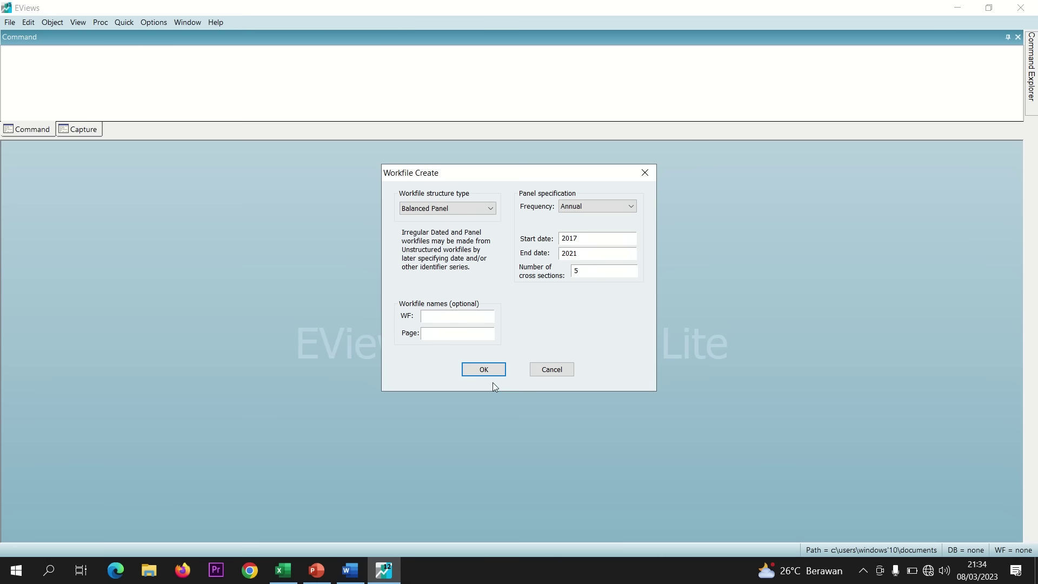
click(483, 370)
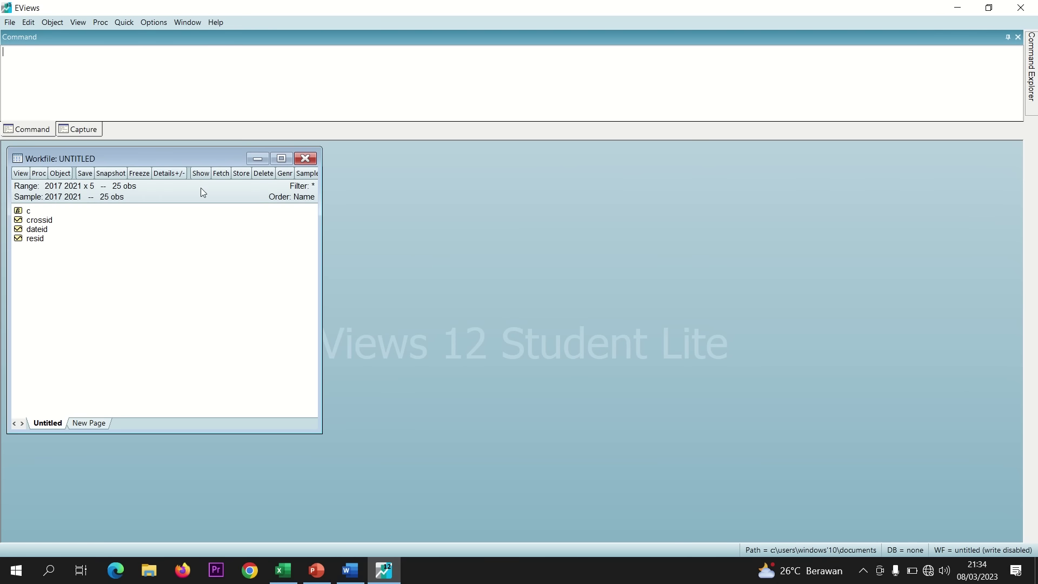
Switch to Excel and copy the FDR, NPF, BOPO and ROA values in D3:G27
click(288, 569)
drag(182, 206, 306, 518)
right_click(305, 518)
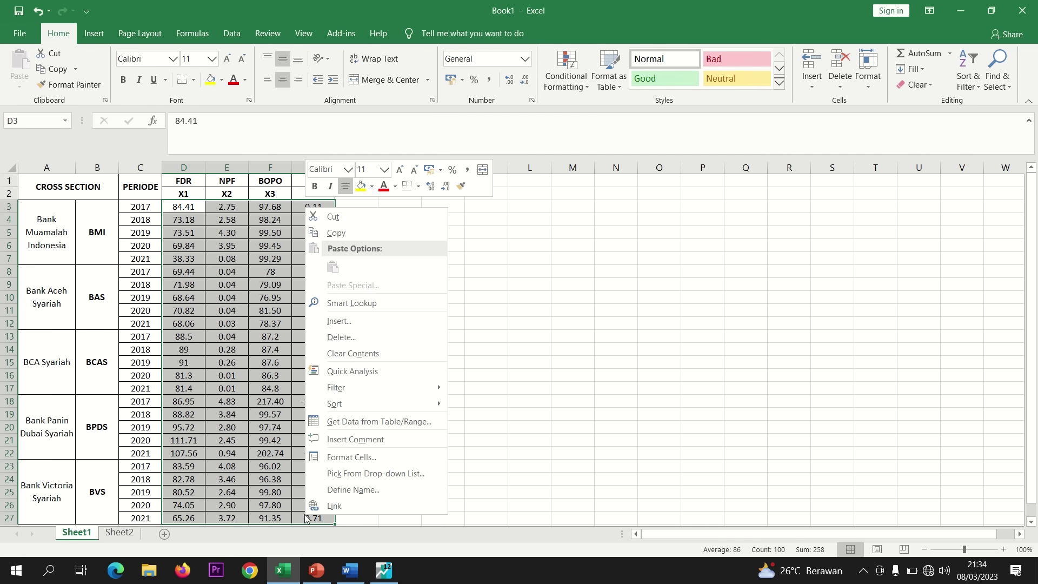
click(339, 233)
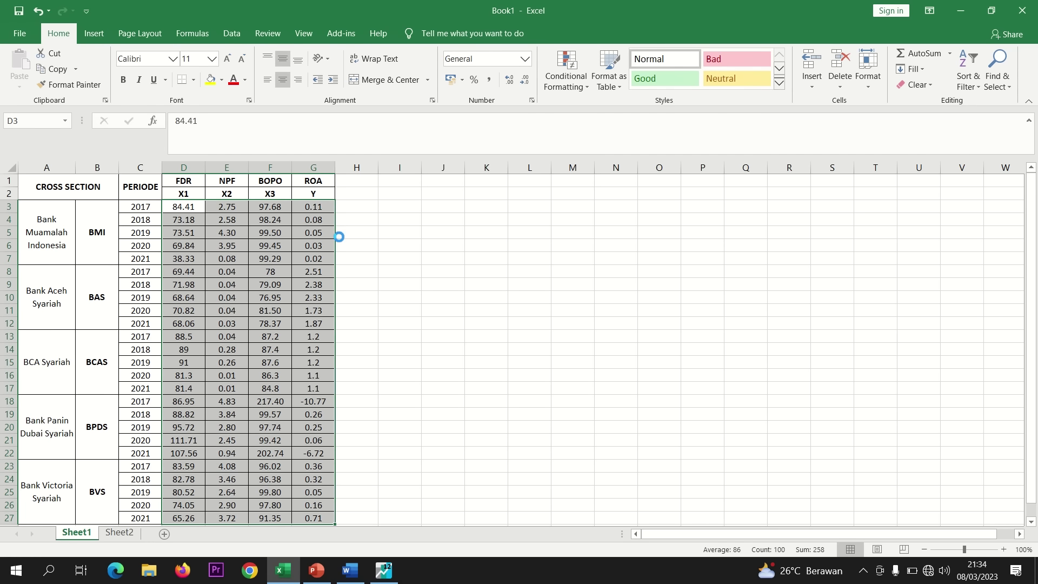
Switch to EViews, open an empty group for editing series, and paste the copied Excel data into its first cell
click(384, 569)
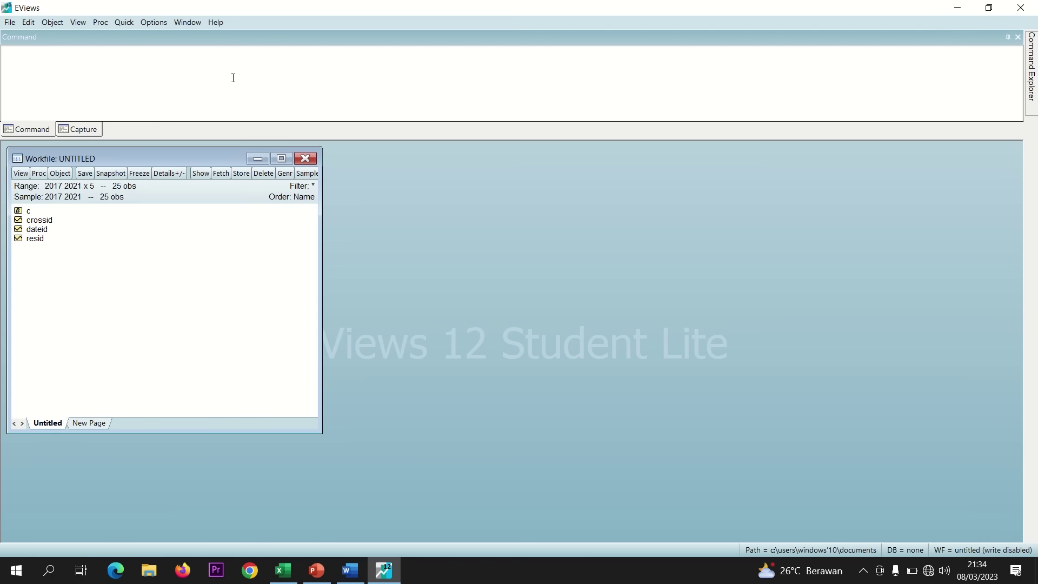
click(118, 24)
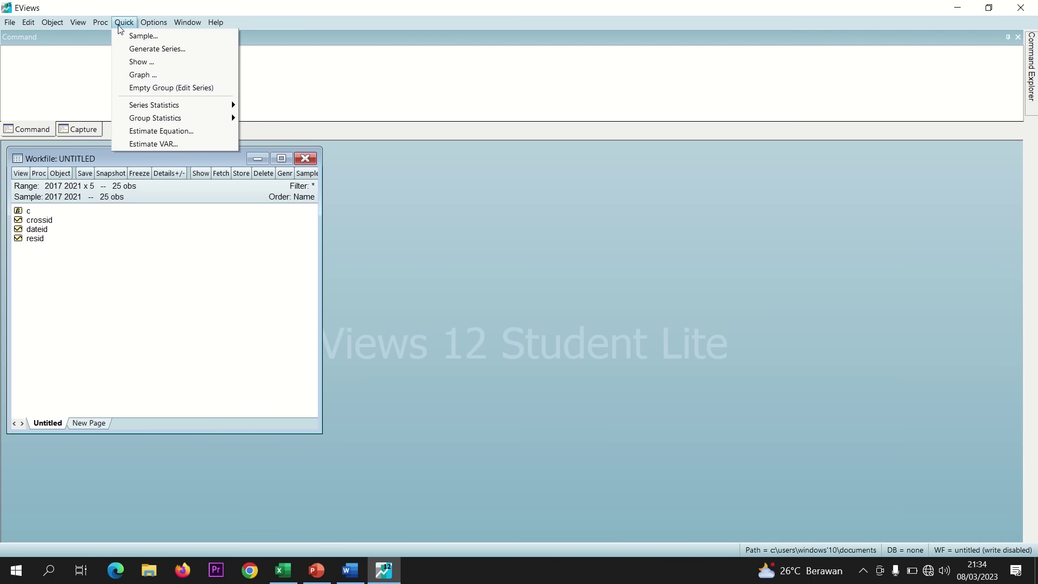
click(147, 88)
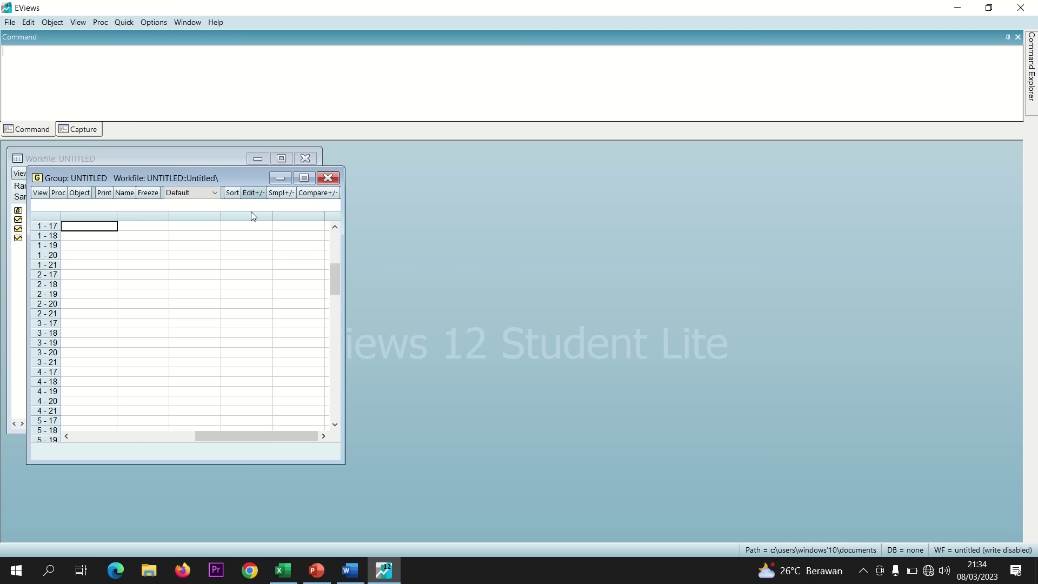
right_click(108, 228)
click(131, 248)
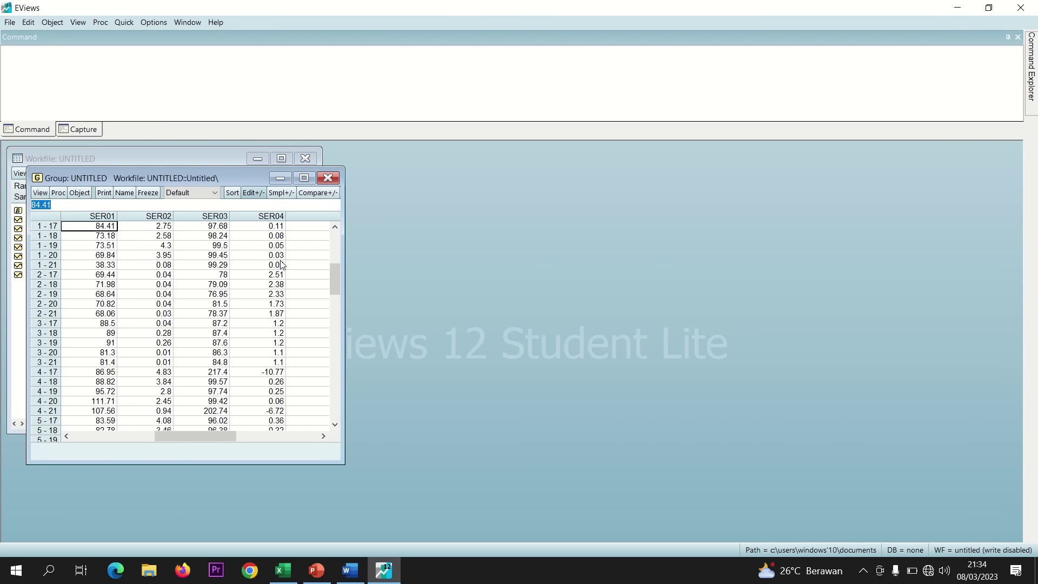
Rename the four pasted series, in column order, to x1, x2, x3 and y
drag(336, 279, 340, 232)
click(108, 228)
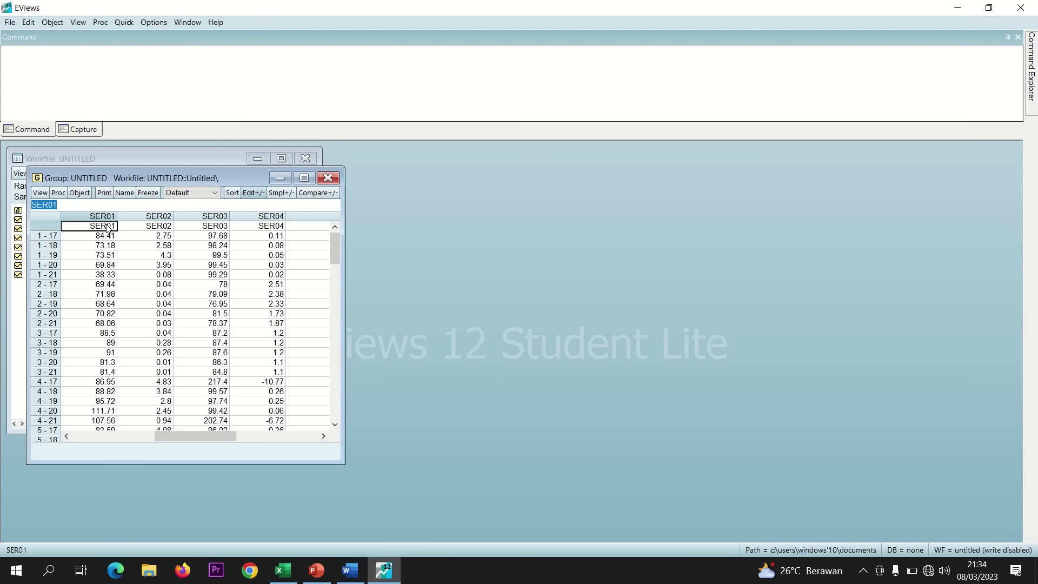
text(x1)
key(Return)
text(x)
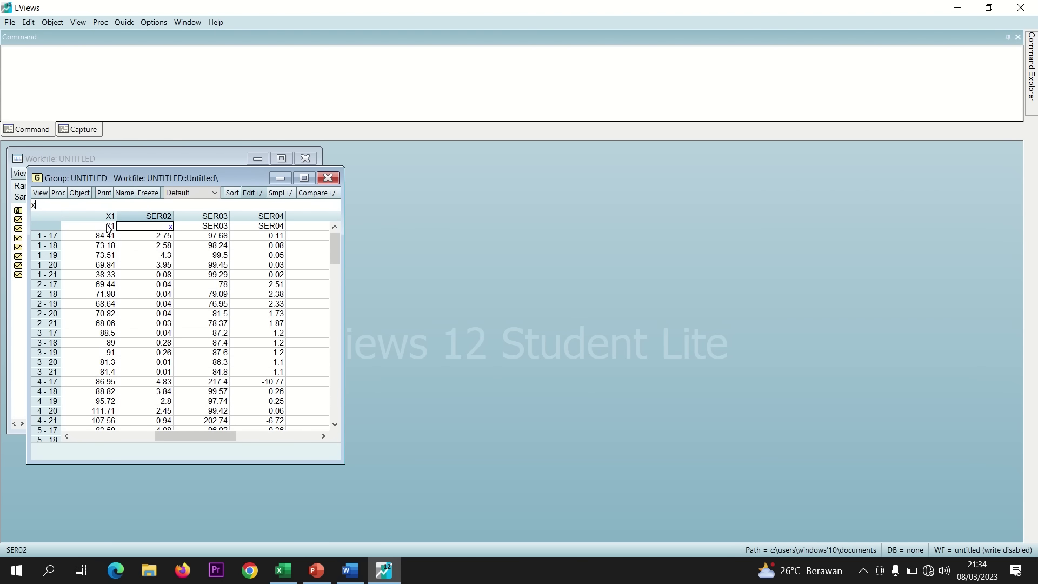
text(2)
key(Return)
text(x3)
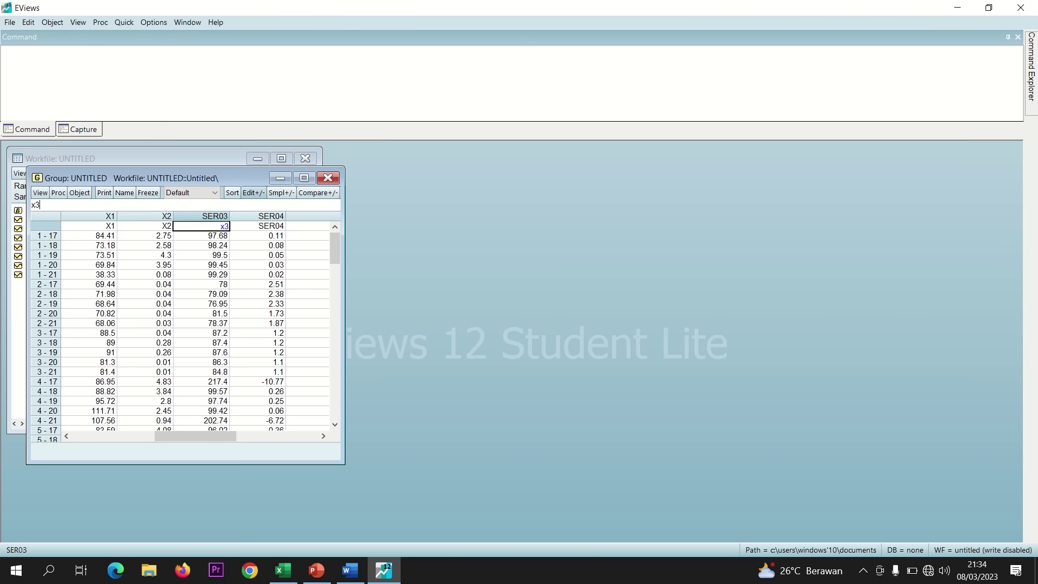
key(Return)
text(y)
key(Return)
key(Return)
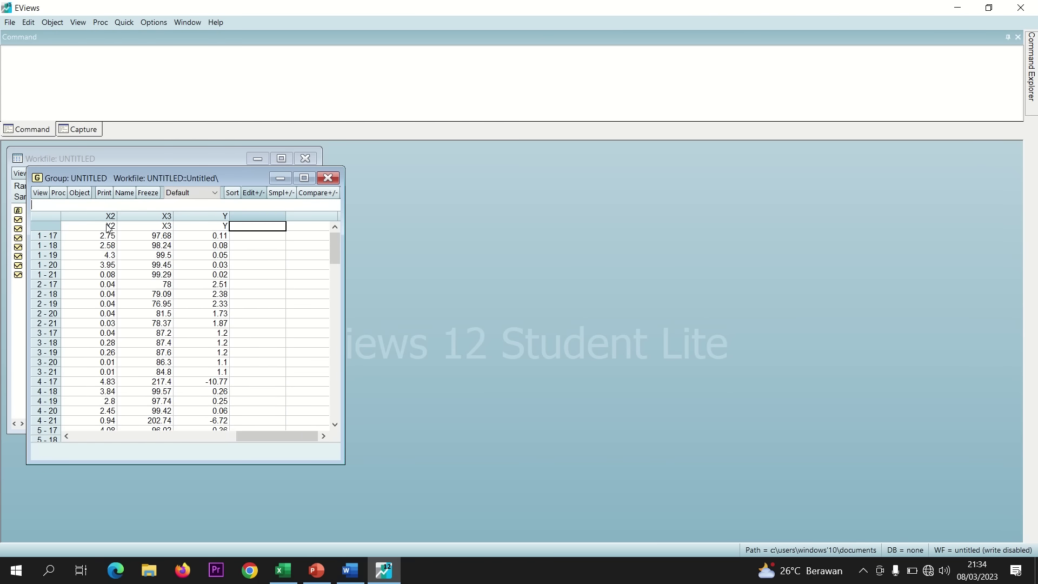
Check the group's series against the Excel columns, then close the group window and delete the untitled group
drag(323, 433, 141, 436)
click(283, 570)
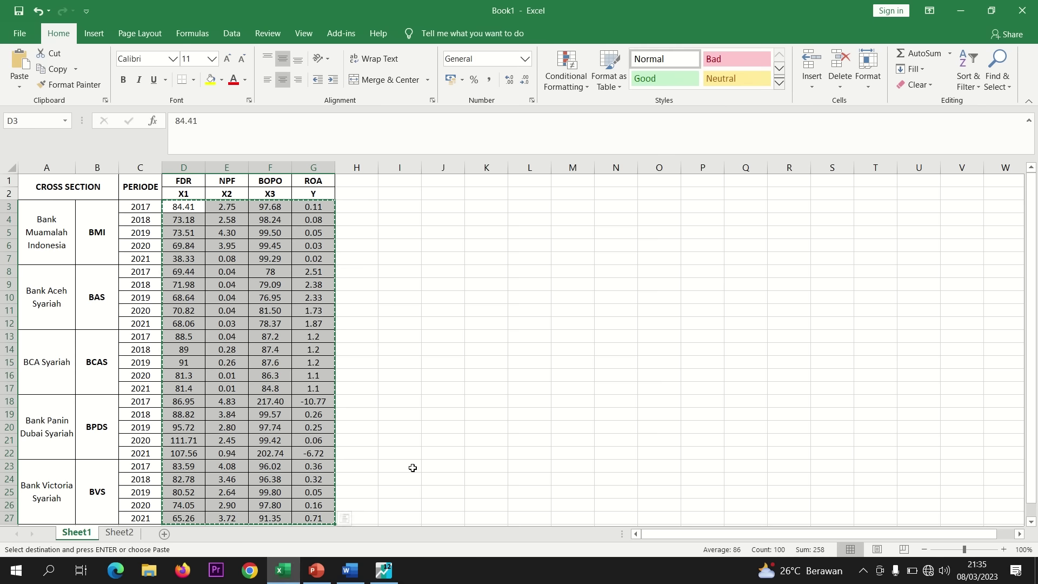
click(383, 569)
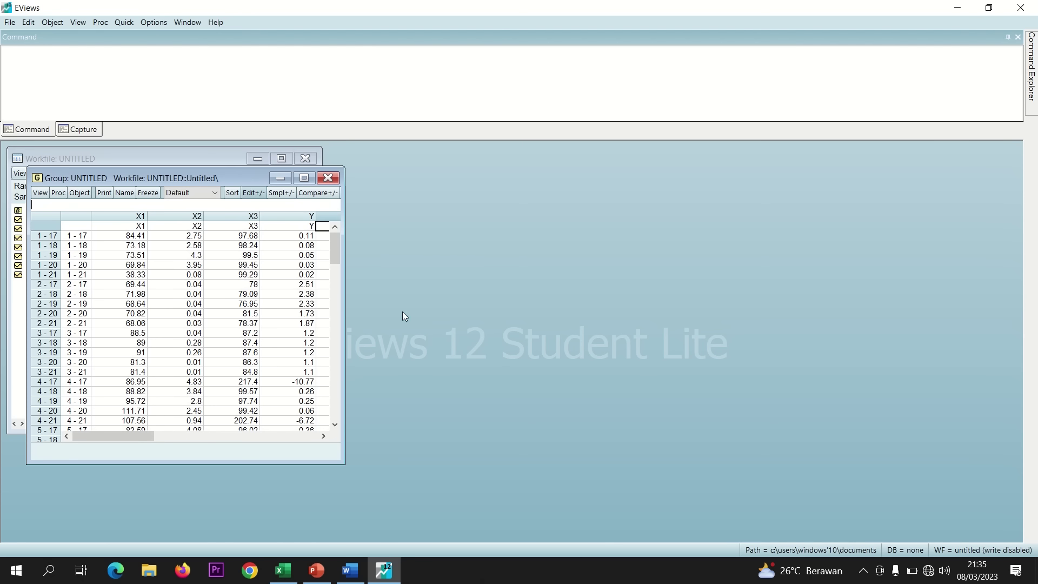
click(327, 178)
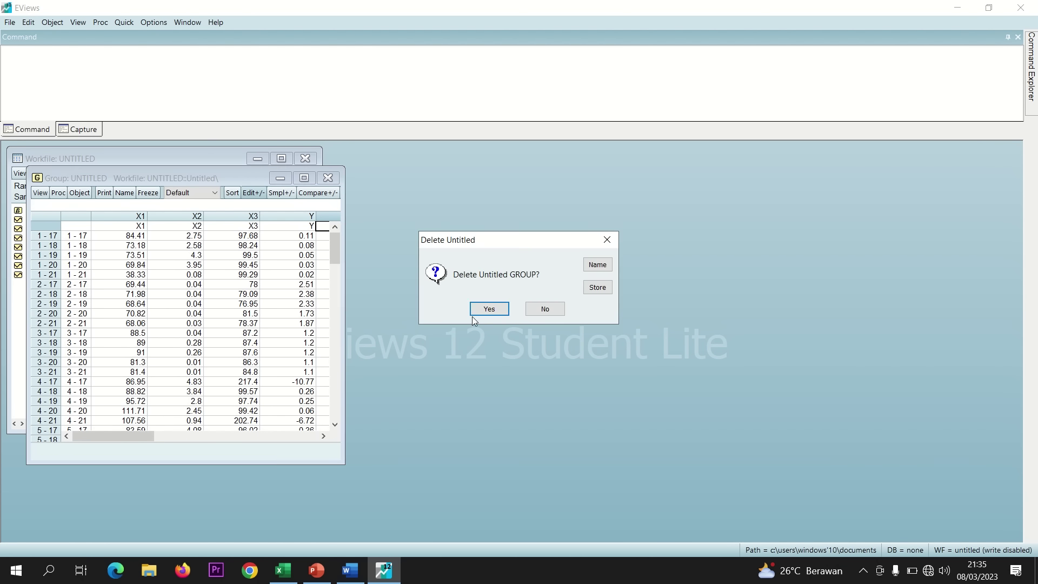
click(487, 310)
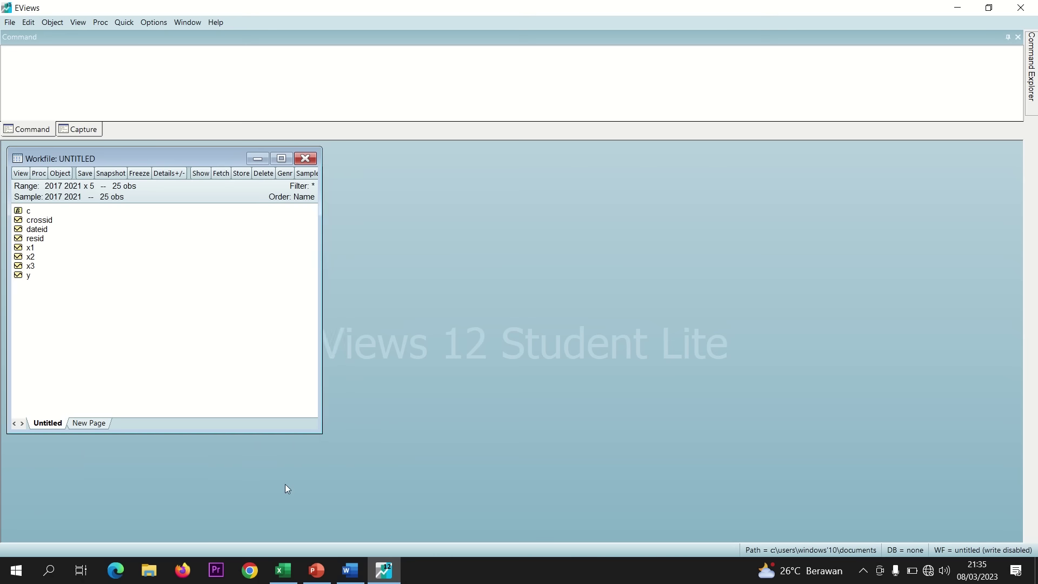
Switch to PowerPoint, go to the Pemilihan Model slide, and make the text "Uji Chow" in its table bold
click(316, 569)
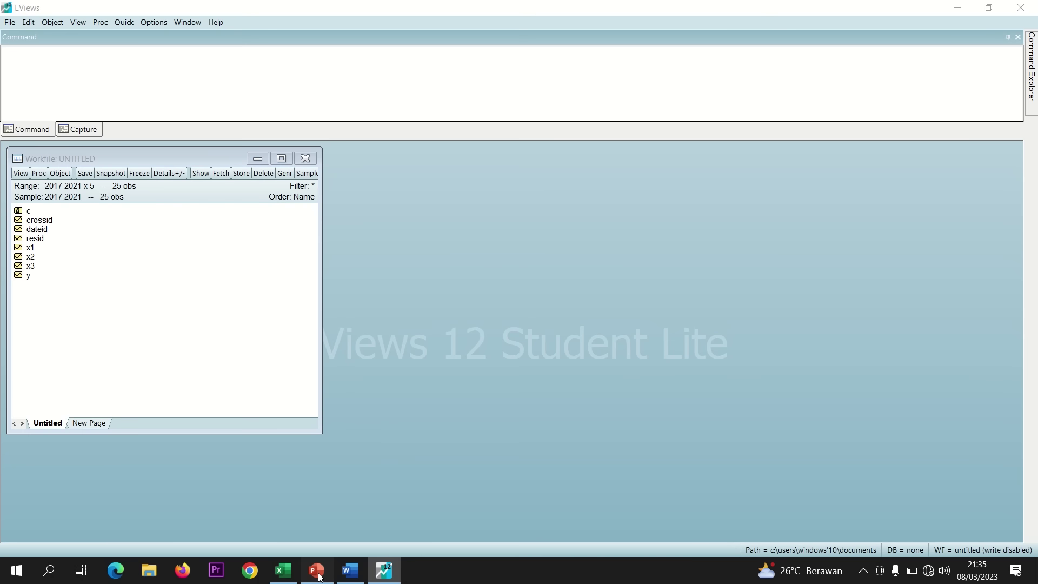
click(57, 205)
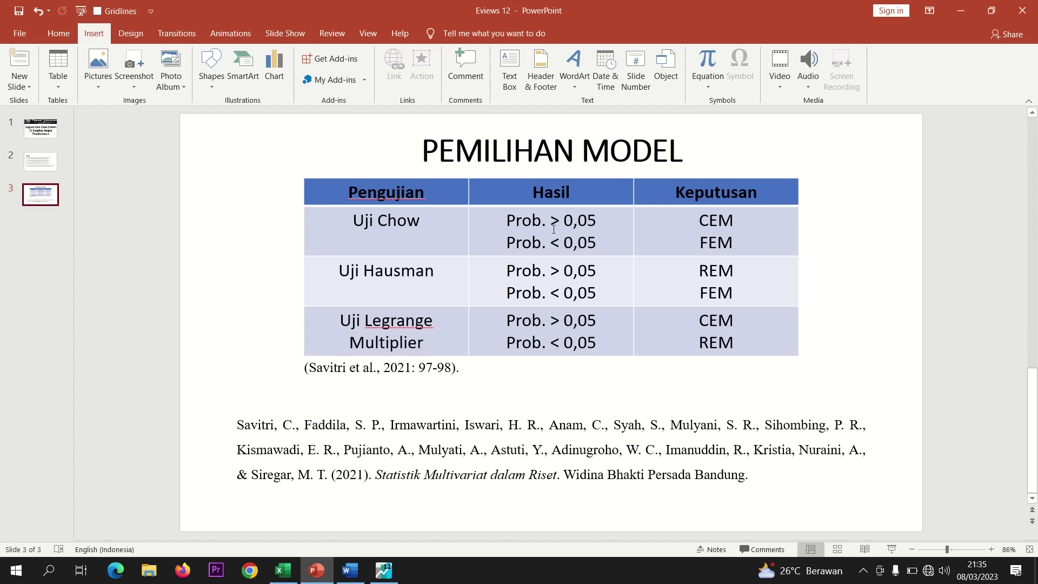
triple_click(352, 221)
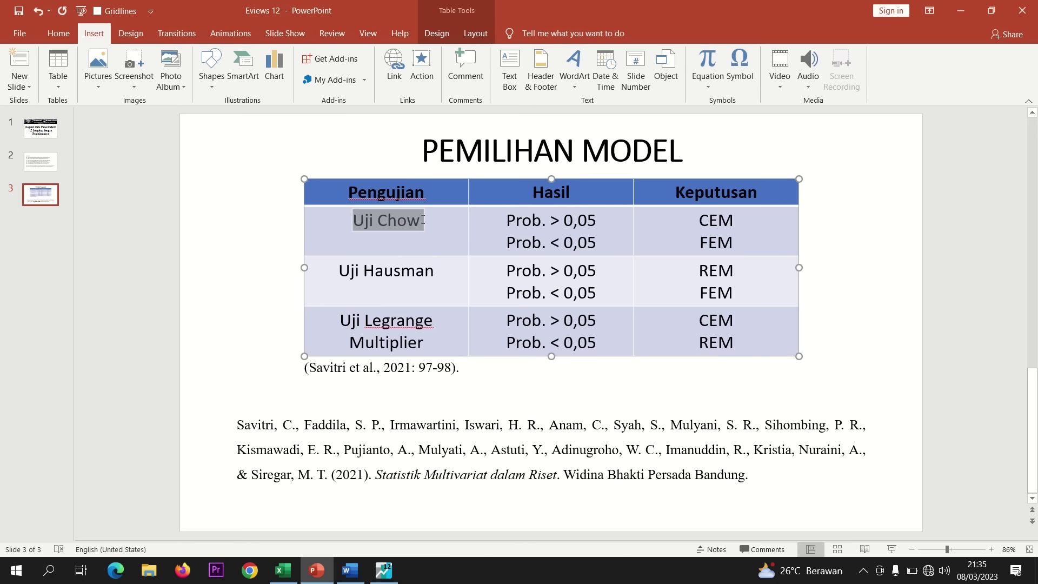
key(ctrl+b)
click(370, 236)
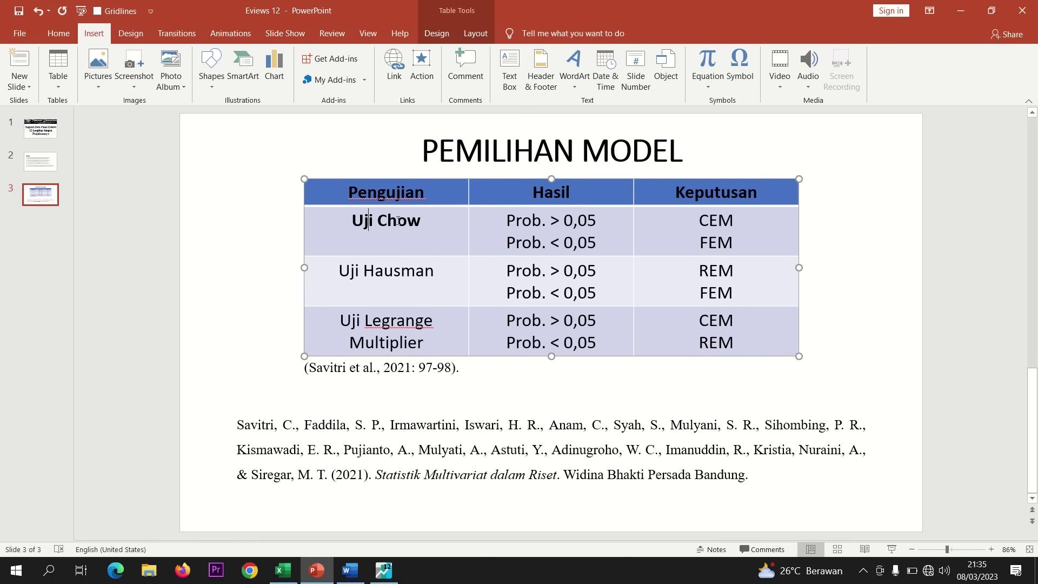
Switch to EViews, open x1, x2, x3 and y as an equation, and specify y as dependent with regressors c, x1, x2 and x3
click(383, 570)
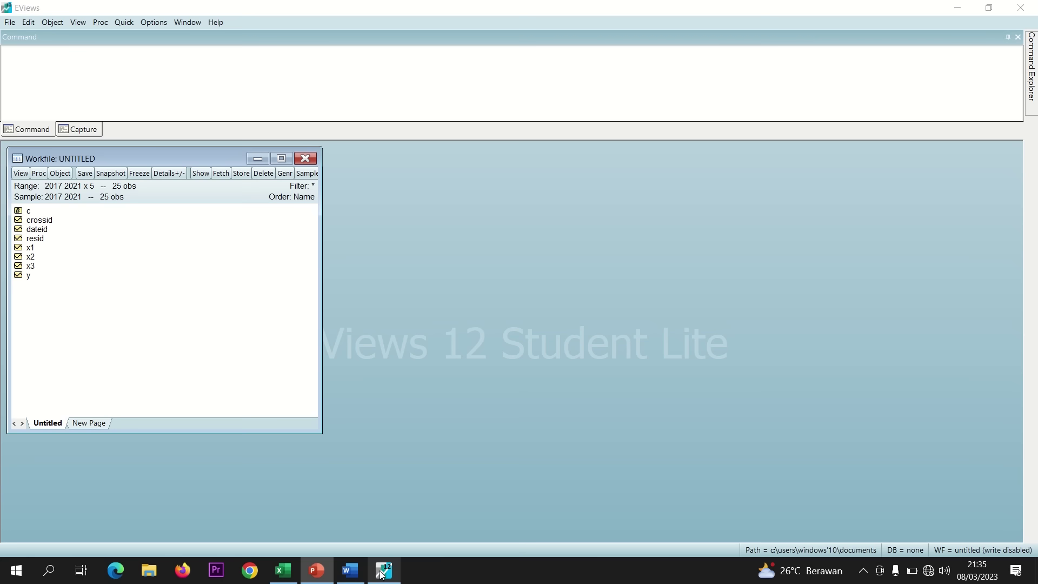
click(40, 250)
shift+click(32, 277)
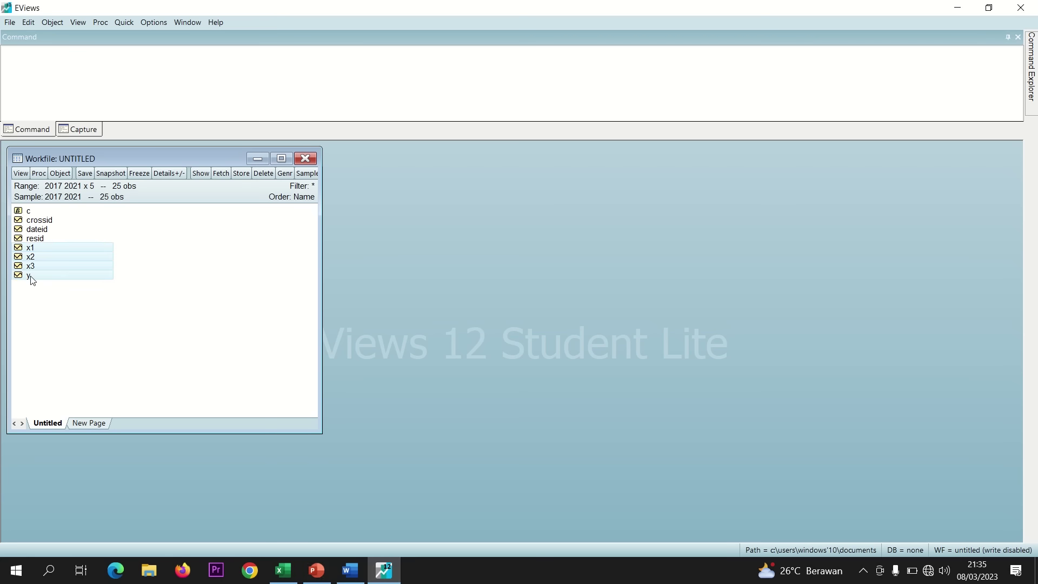
right_click(31, 277)
mouse_move(145, 285)
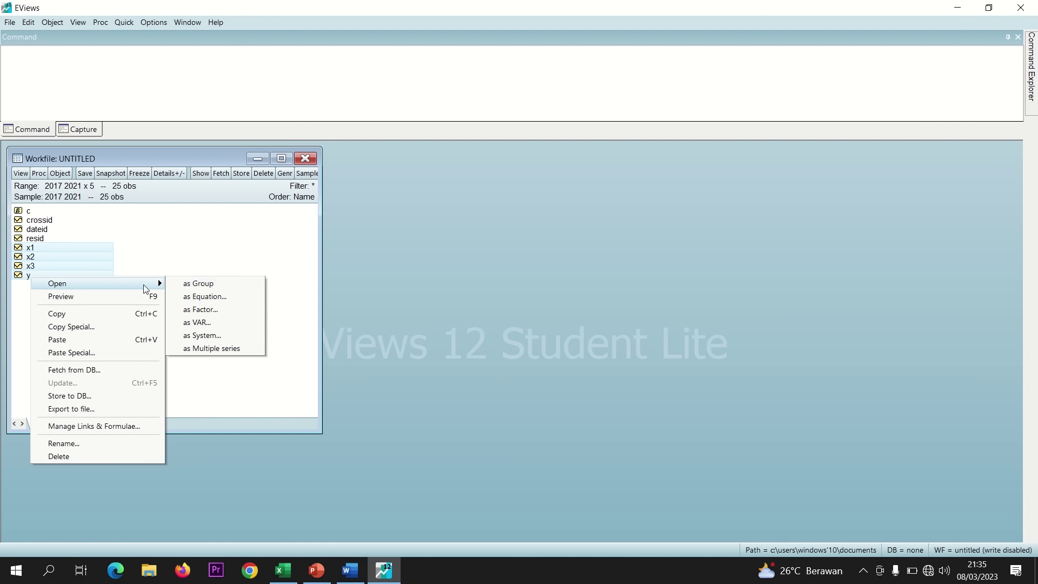
click(194, 298)
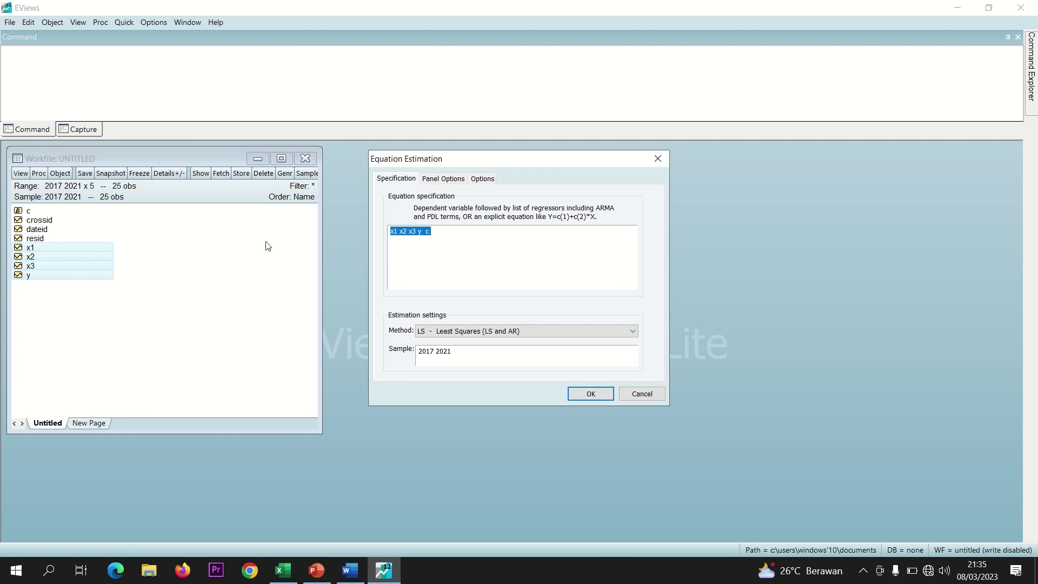
click(434, 231)
text(c)
text(y c)
Set the cross-section effects to Fixed in the panel options and estimate the equation
click(441, 181)
click(453, 215)
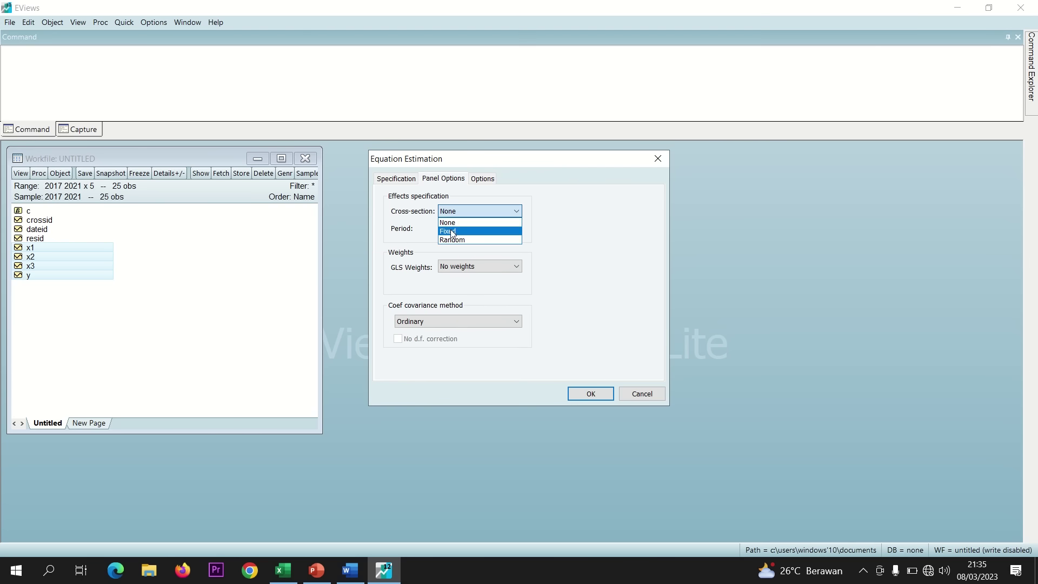
click(453, 232)
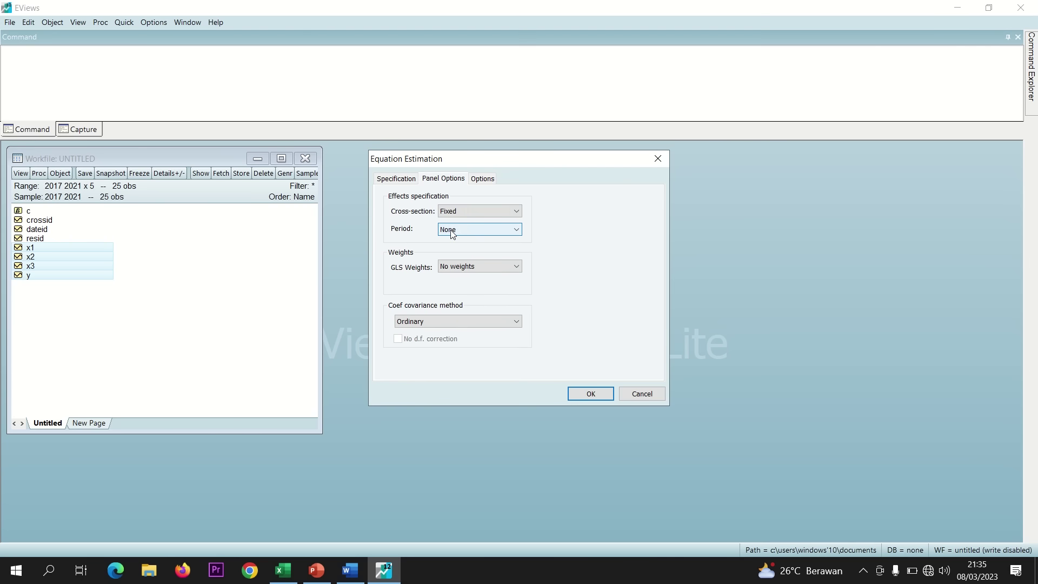
click(590, 394)
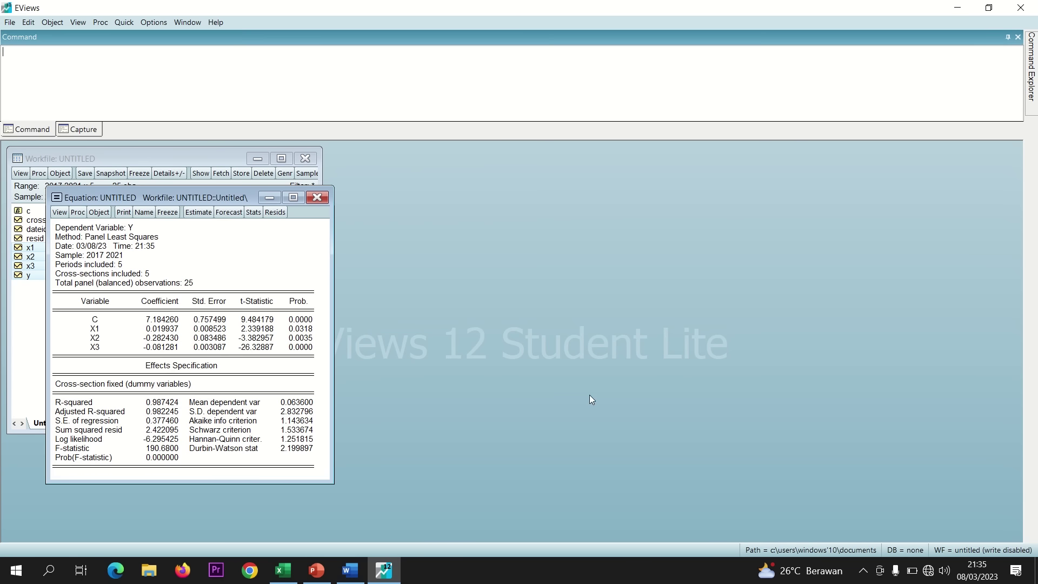
Run the Redundant Fixed Effects - Likelihood Ratio test on the equation and copy its effects test table
click(59, 212)
mouse_move(132, 346)
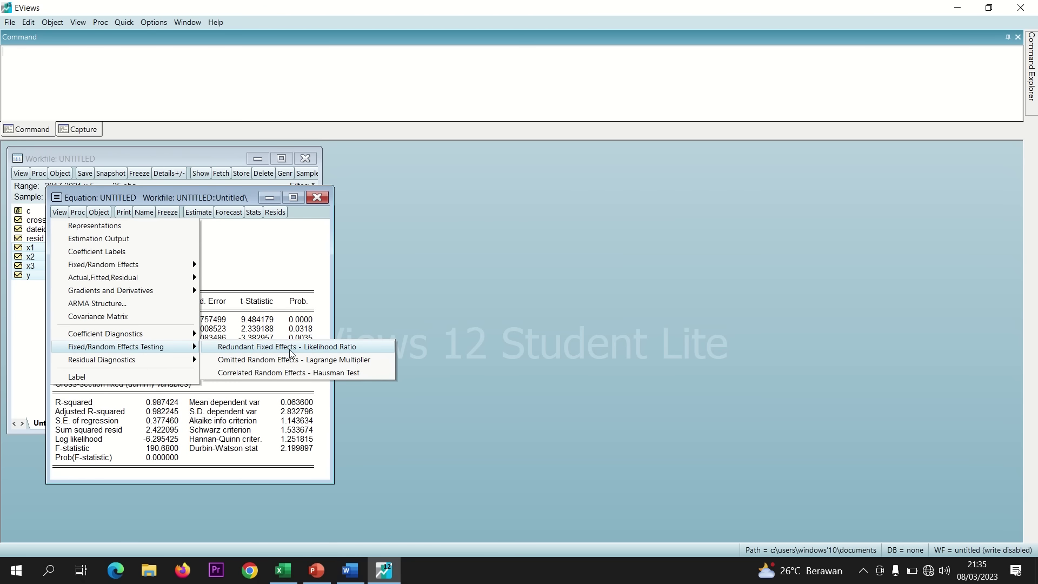
click(327, 347)
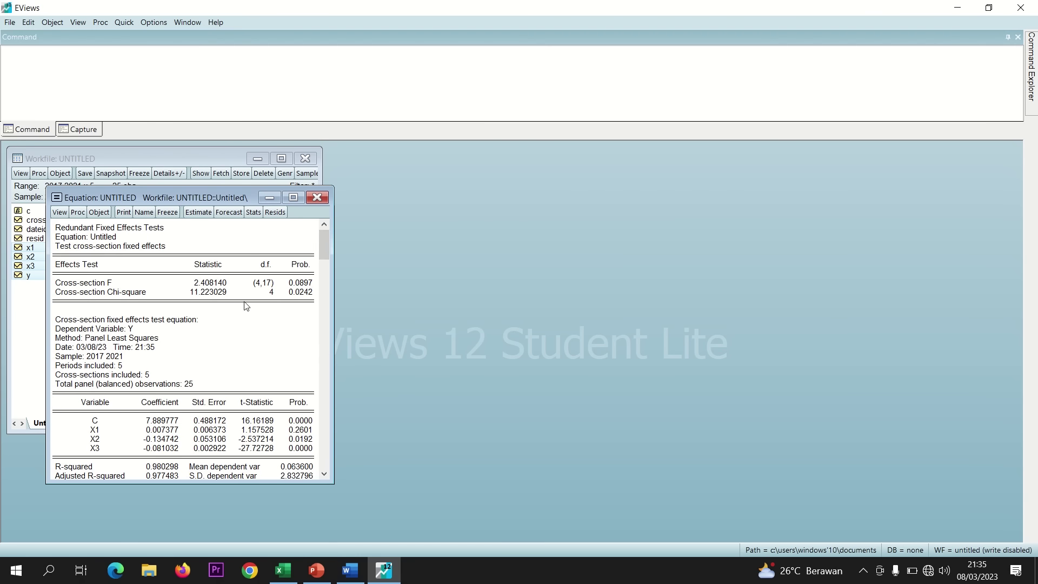
drag(55, 225, 303, 303)
right_click(306, 301)
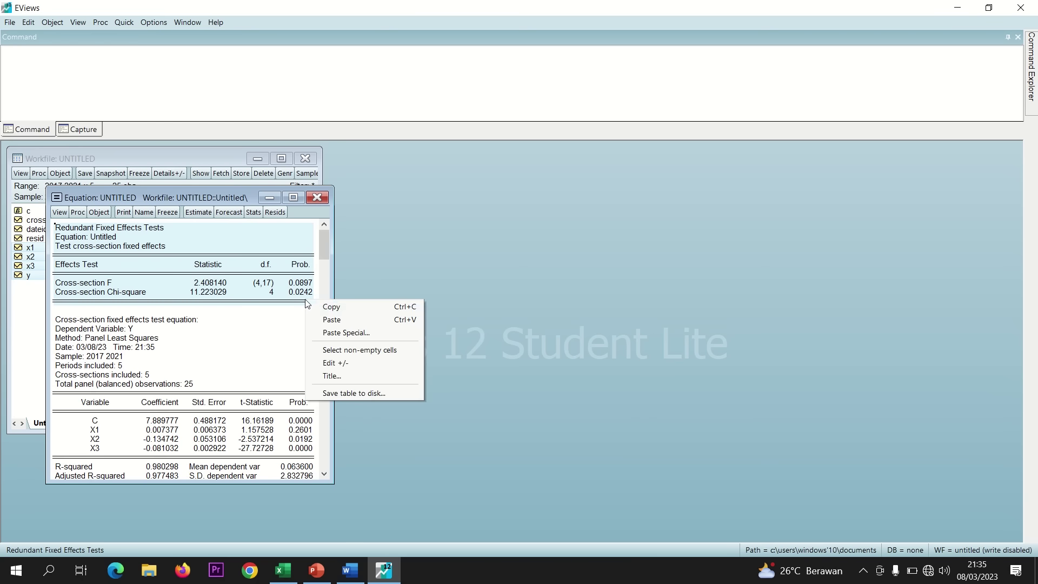
click(335, 307)
click(486, 302)
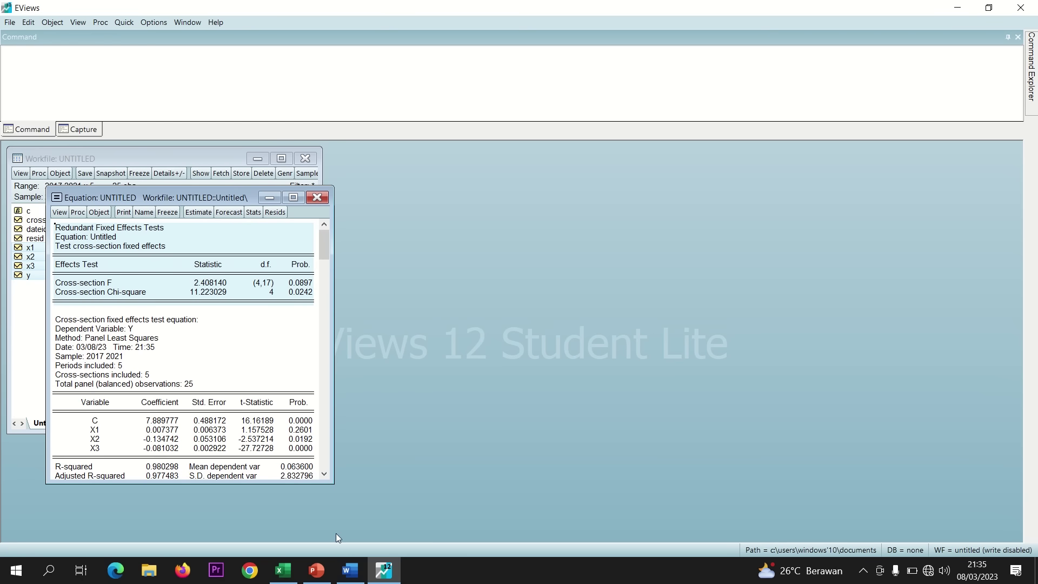
Place the Word document side by side with EViews and enlarge it to 138% to compare the Hasil Uji Chow table with the test output
click(348, 572)
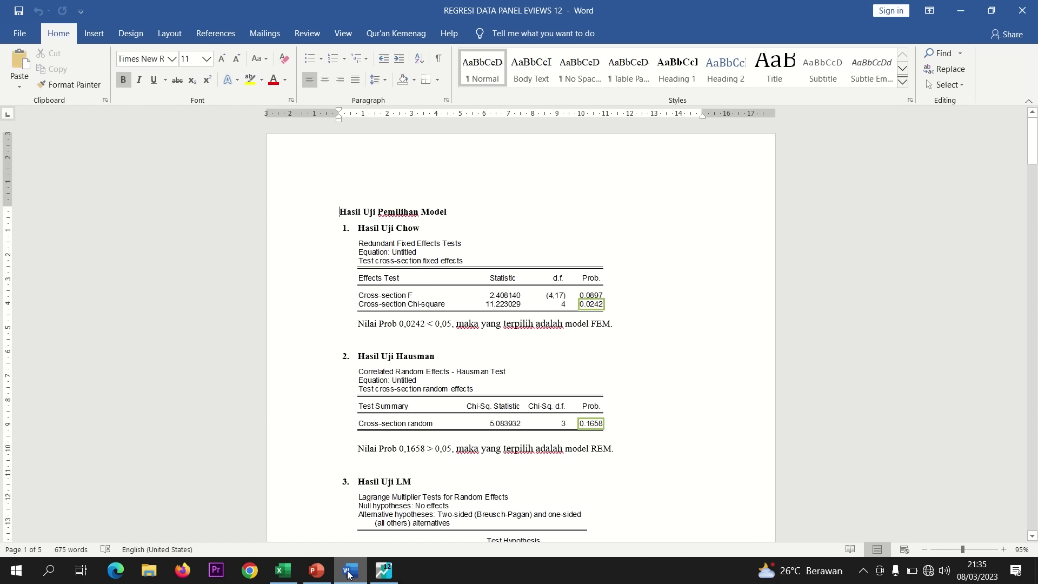
key(super+Left)
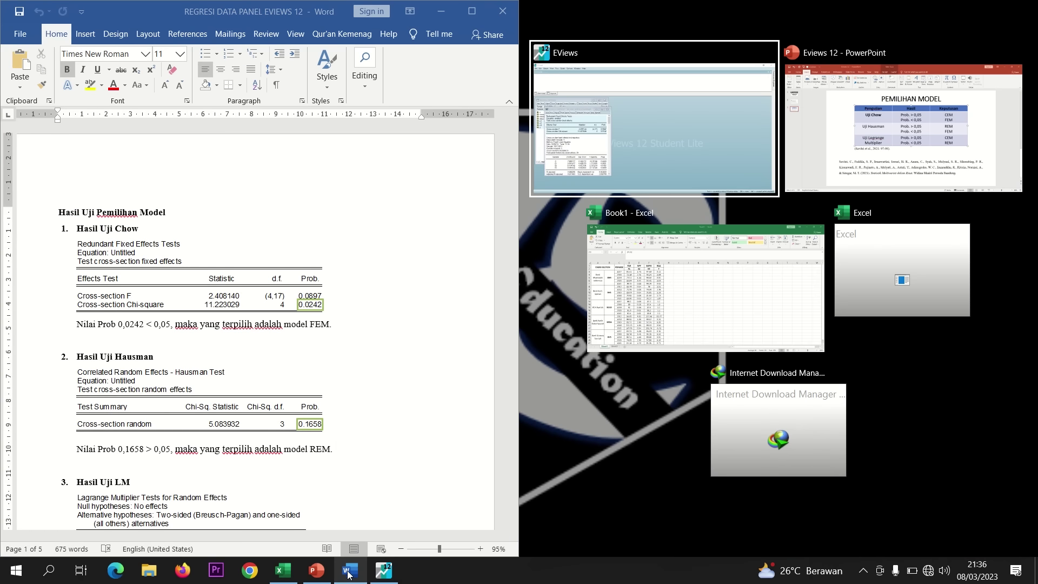
key(Return)
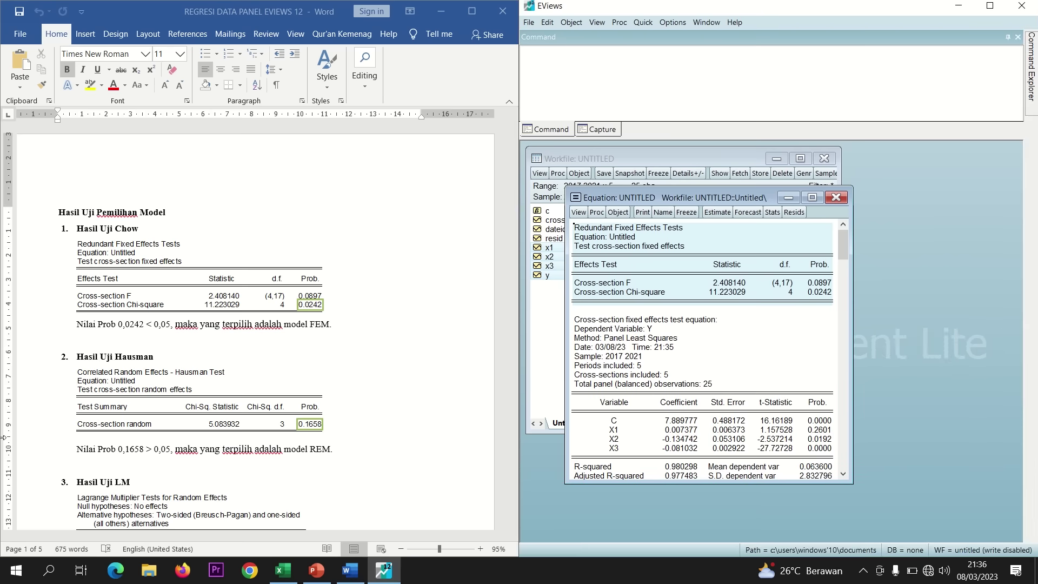
click(249, 332)
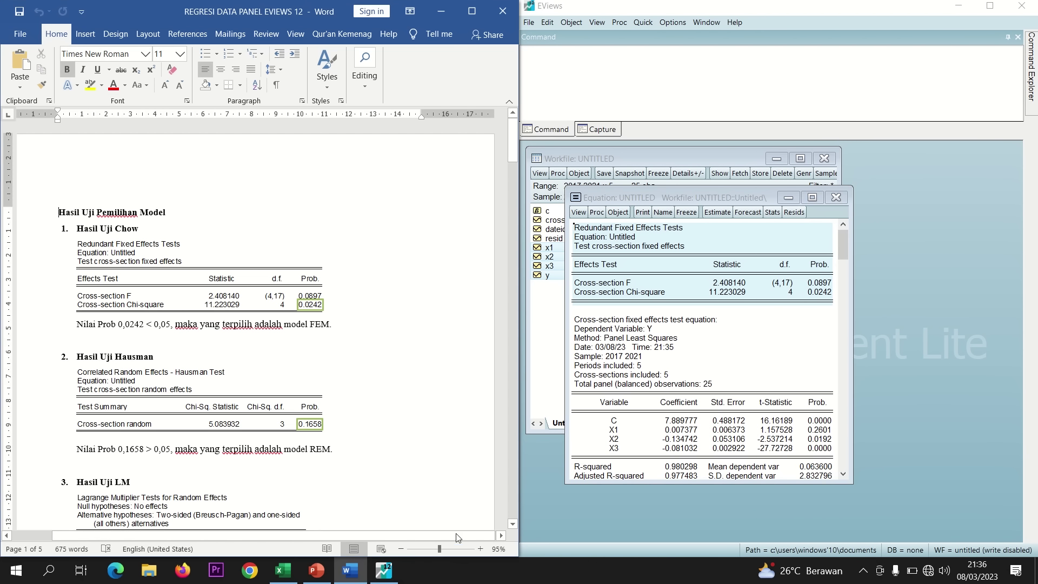
click(442, 546)
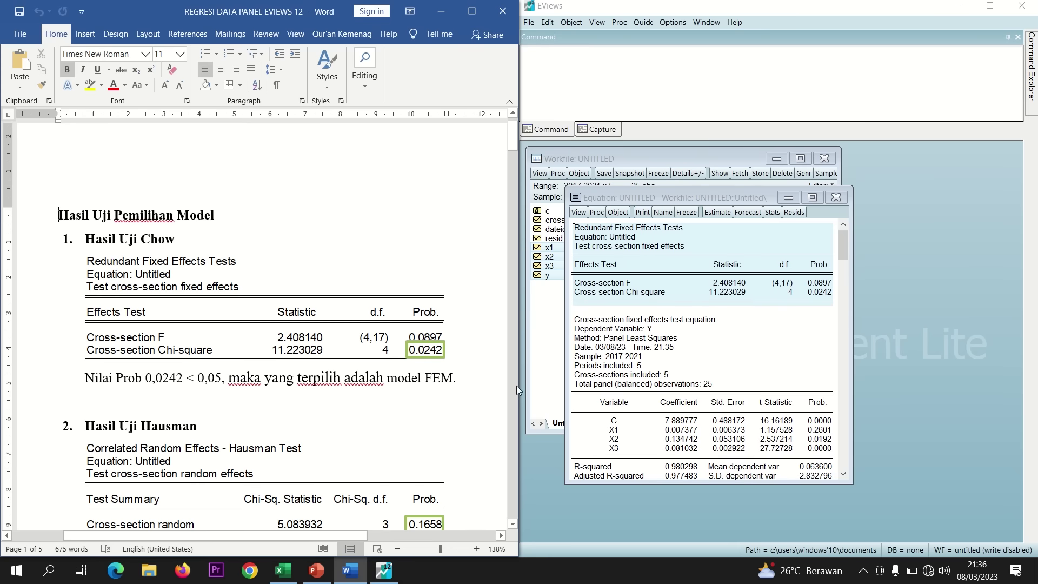
click(514, 113)
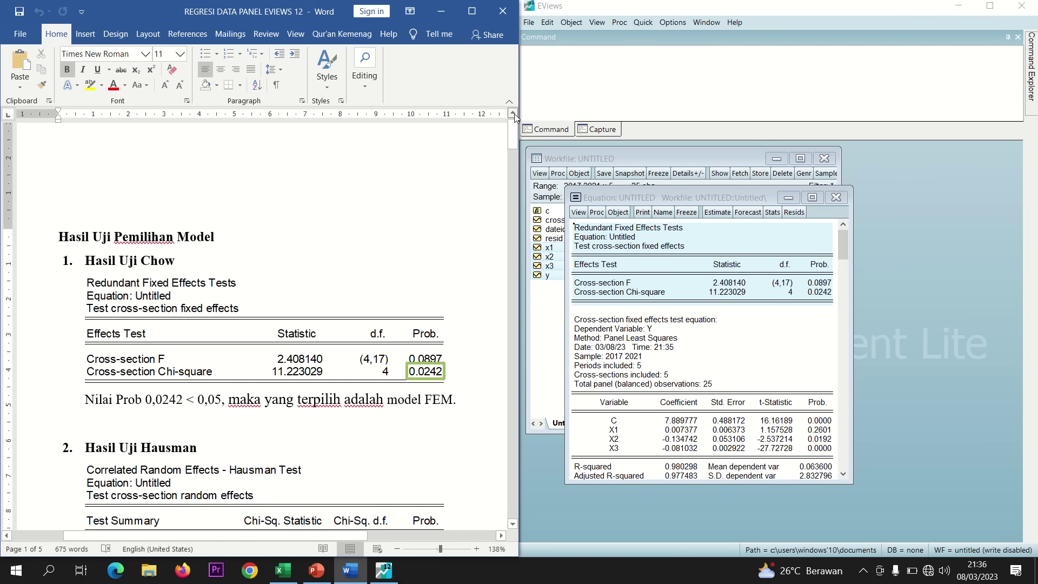
click(514, 114)
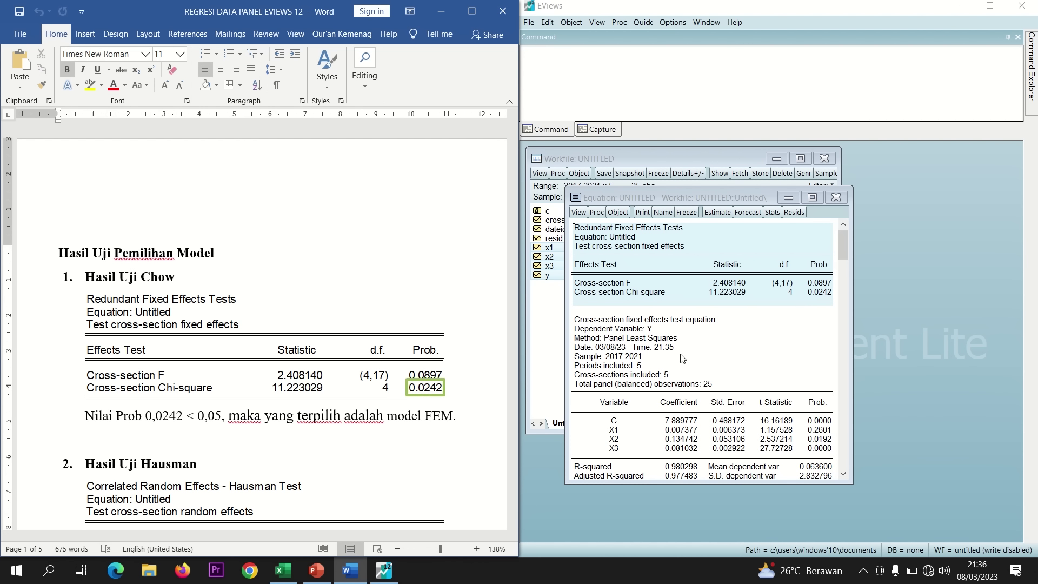
Consult the PEMILIHAN MODEL slide in PowerPoint, and re-estimate the equation in EViews with Random cross-section effects
click(317, 570)
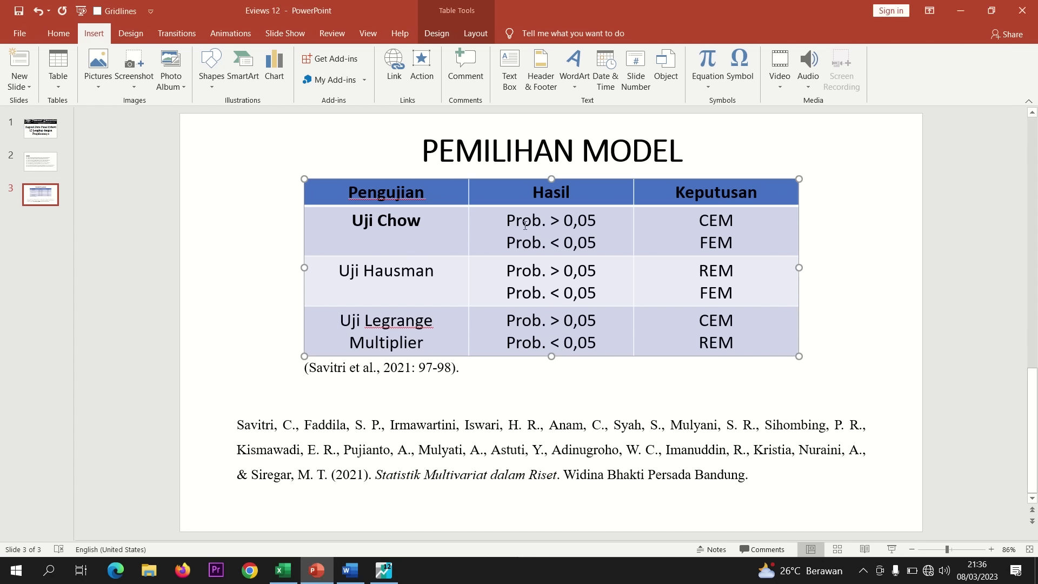
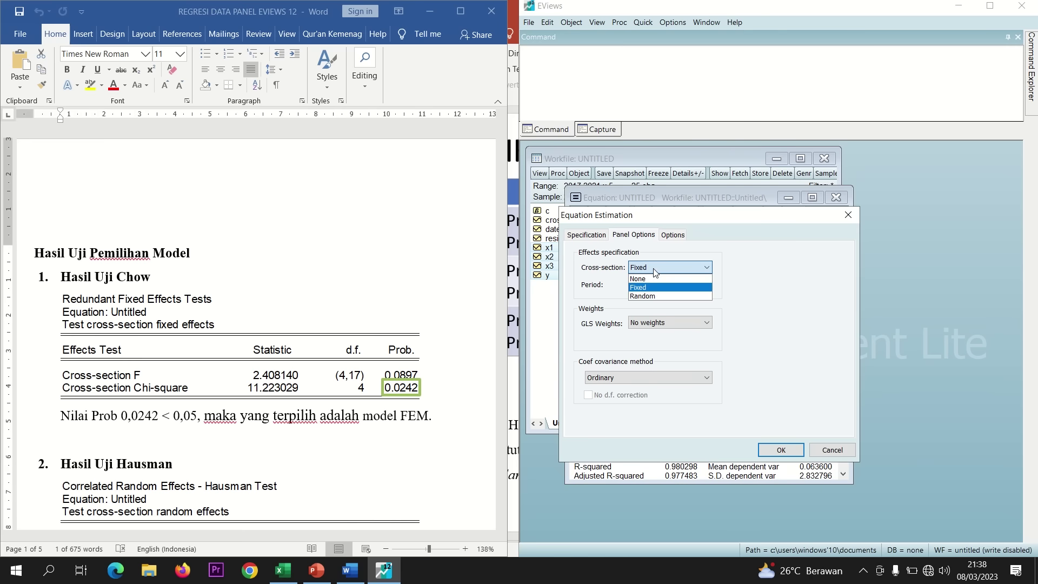
click(652, 295)
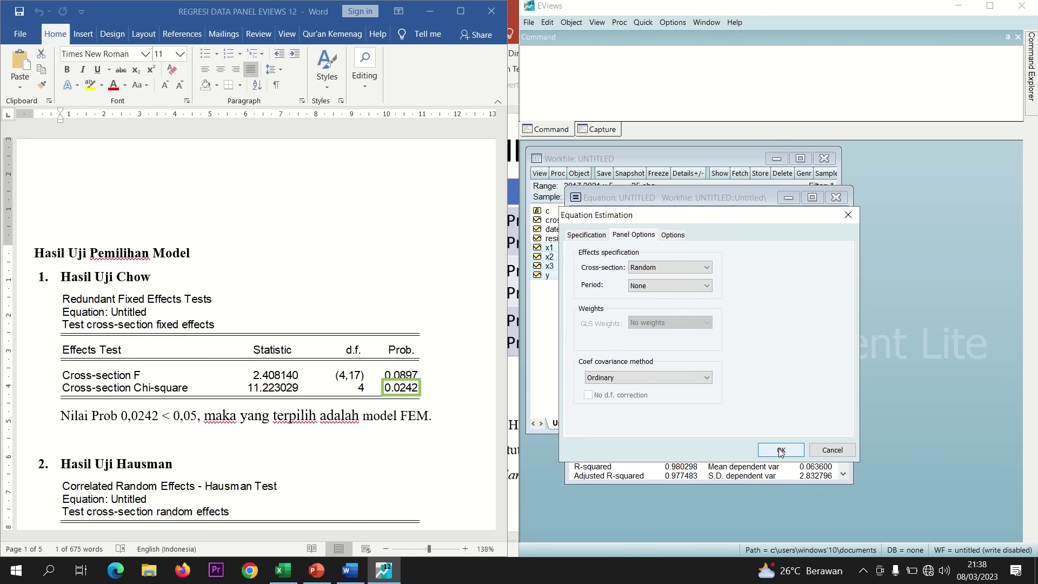
click(782, 450)
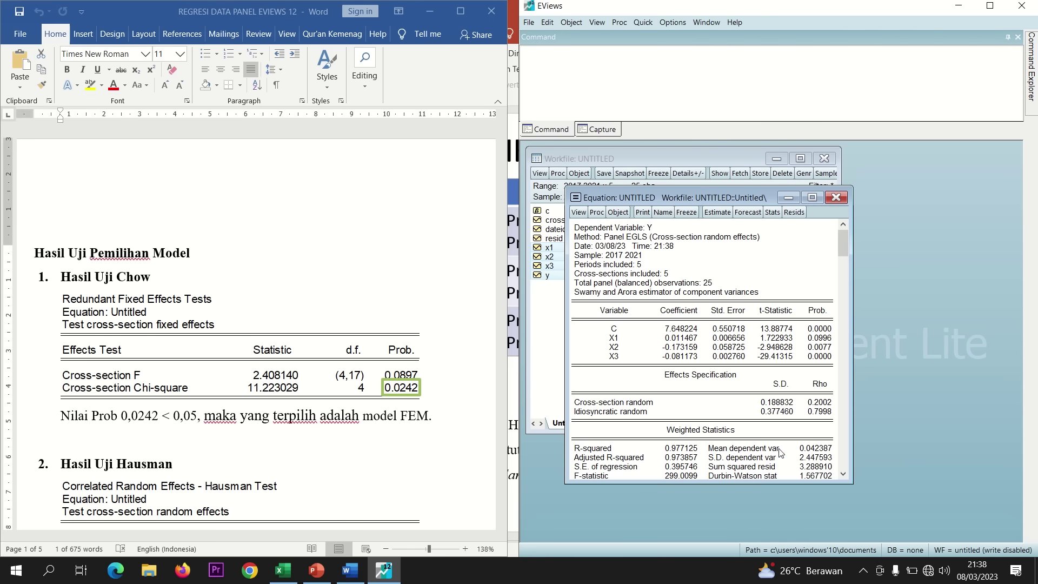
Run the Correlated Random Effects - Hausman Test on the equation and select its test summary table
click(579, 213)
mouse_move(689, 352)
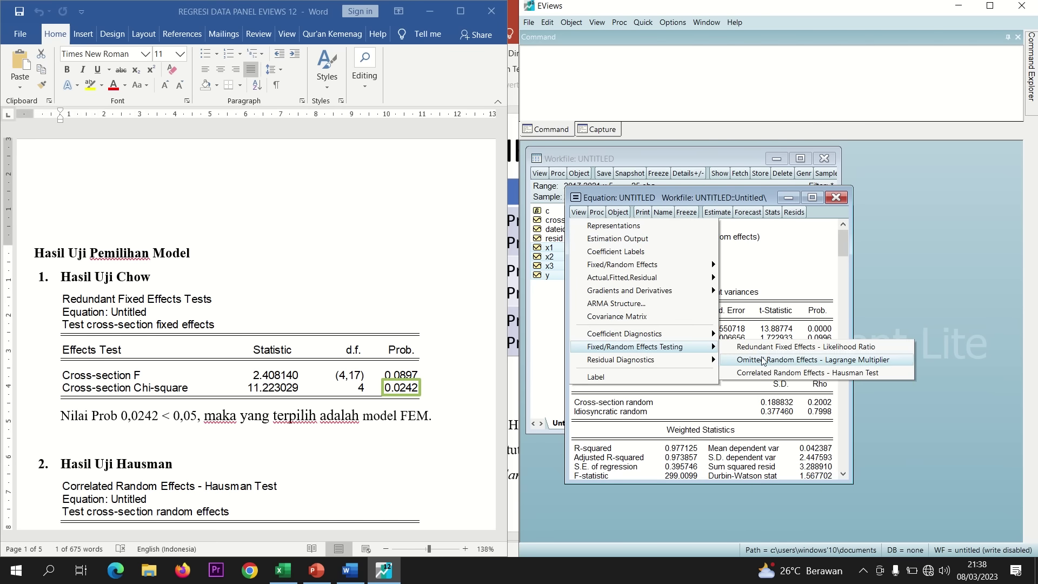
click(796, 373)
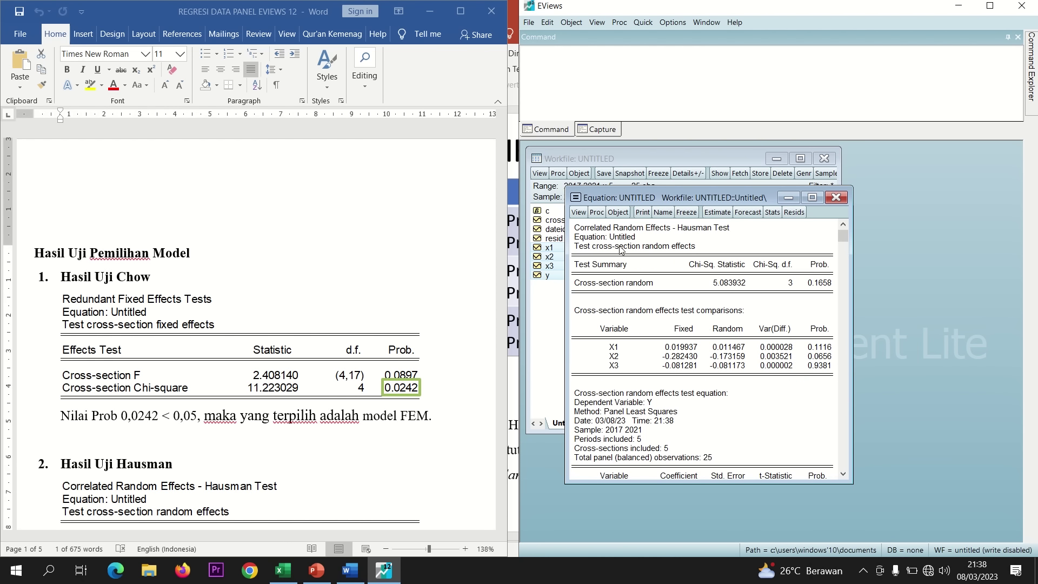
drag(574, 226, 826, 295)
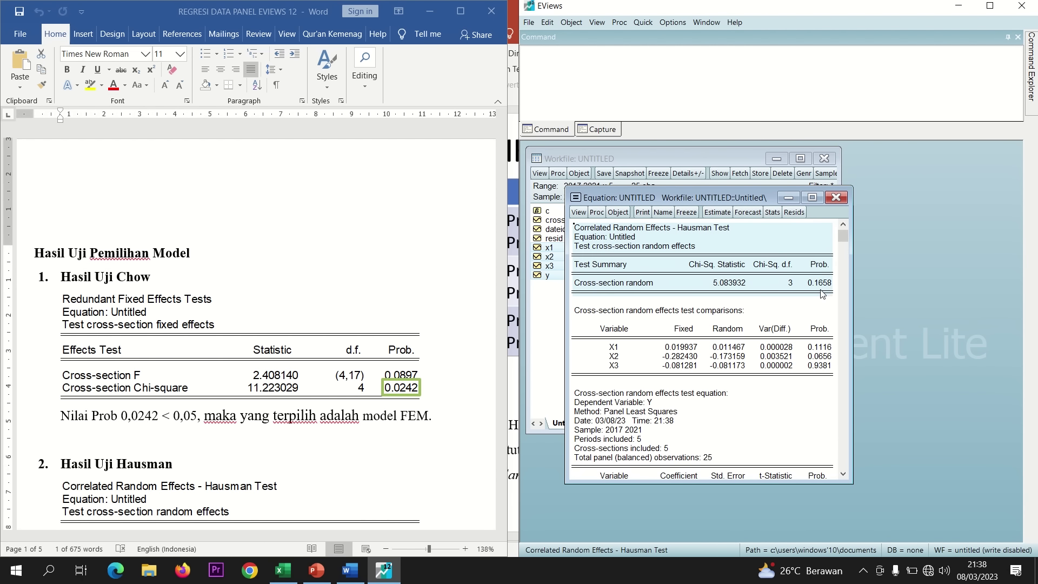
Compare the Hausman output with the Hasil Uji Hausman section in the Word document
click(501, 343)
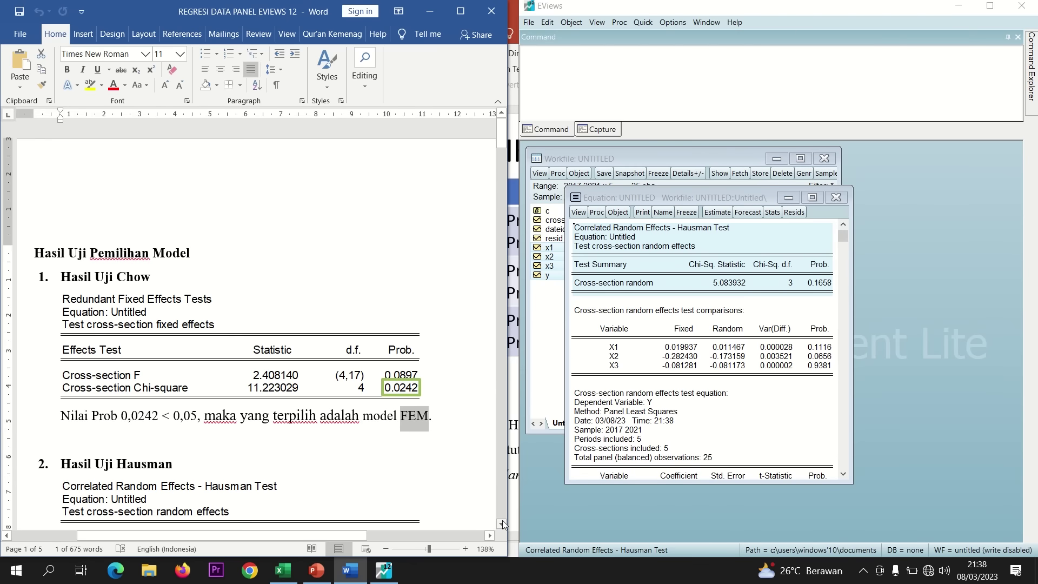
click(503, 523)
scroll(502, 523, down, 5)
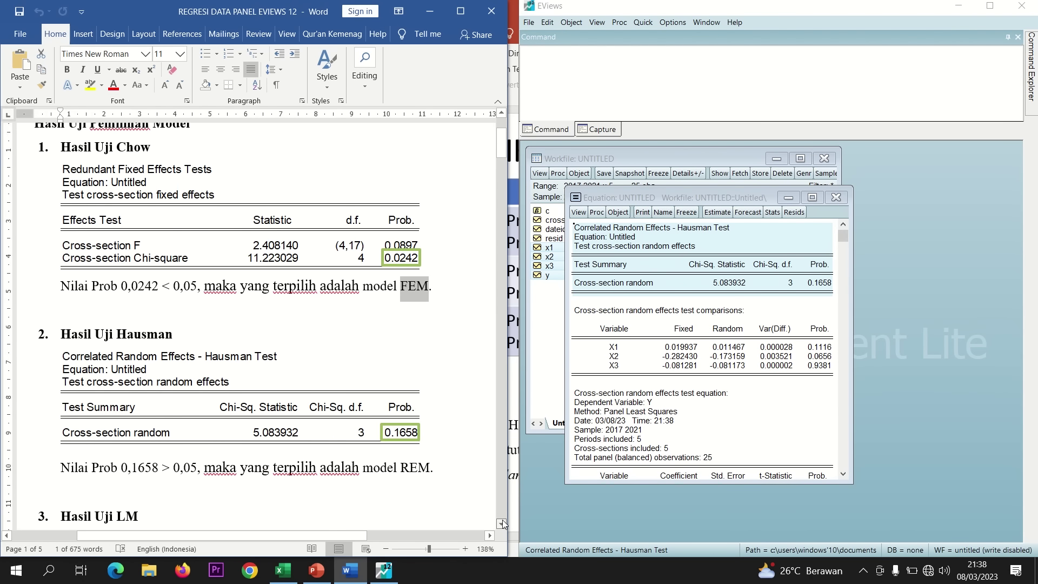
click(503, 523)
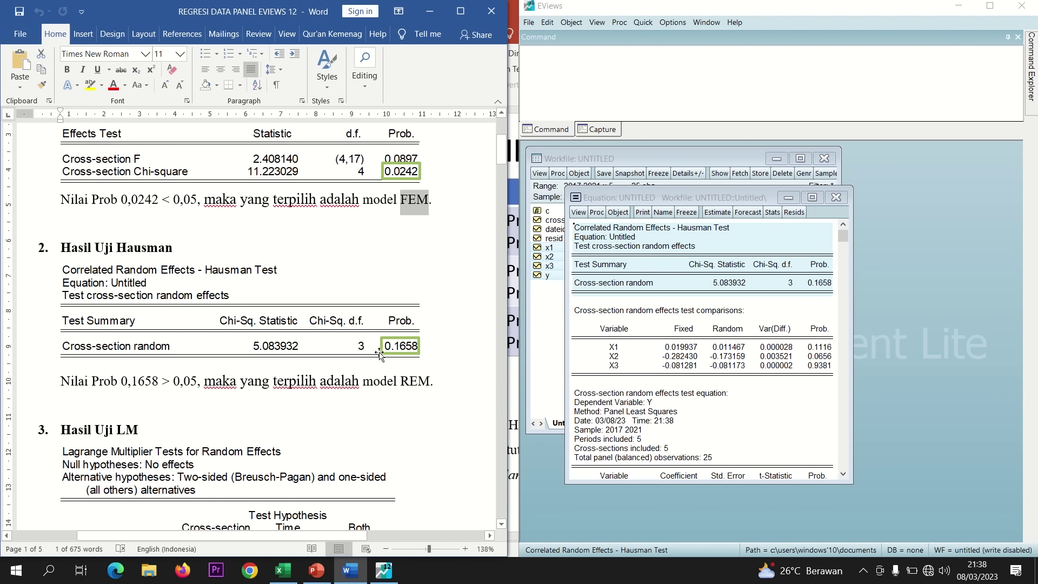
drag(60, 247, 157, 251)
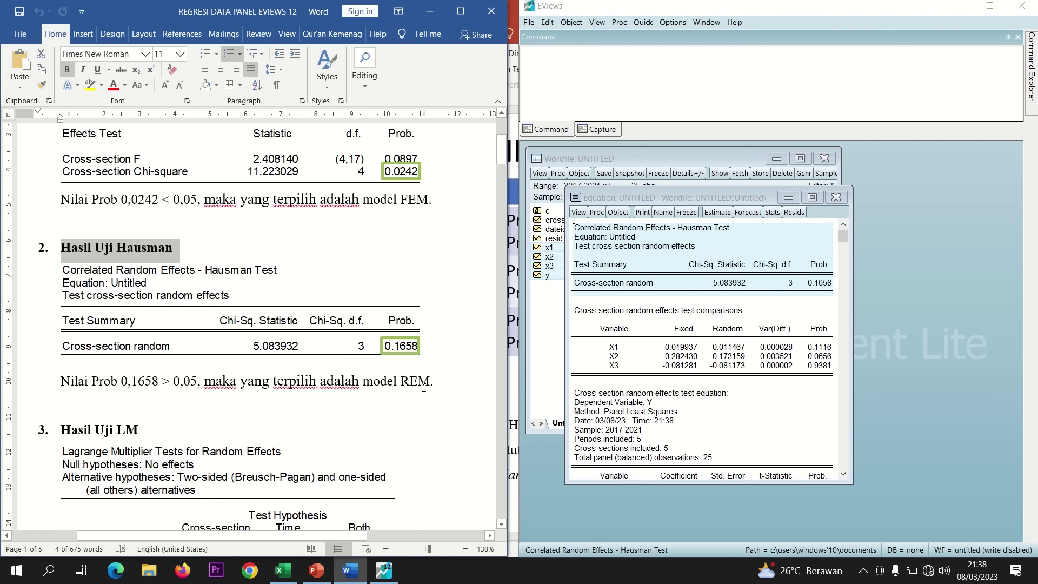
Switch to the PEMILIHAN MODEL slide in PowerPoint and make the Uji Hausman label in the table bold
click(316, 570)
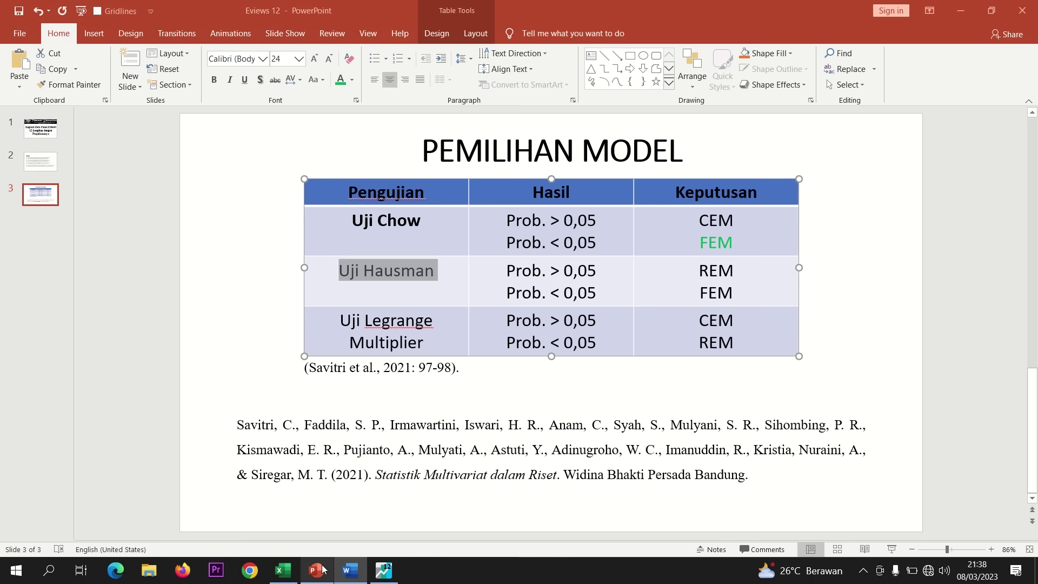
click(573, 292)
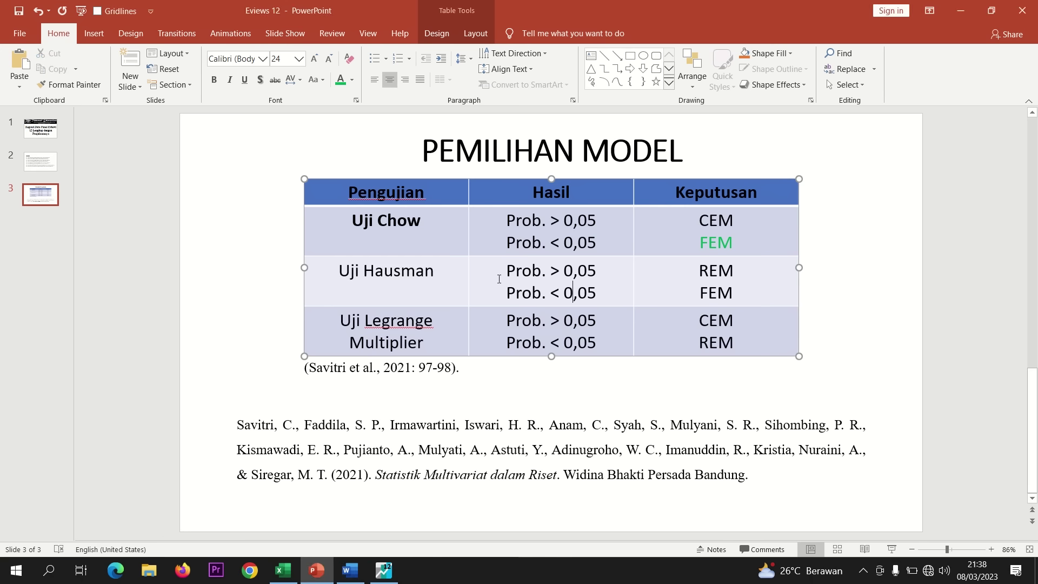
drag(441, 275, 346, 282)
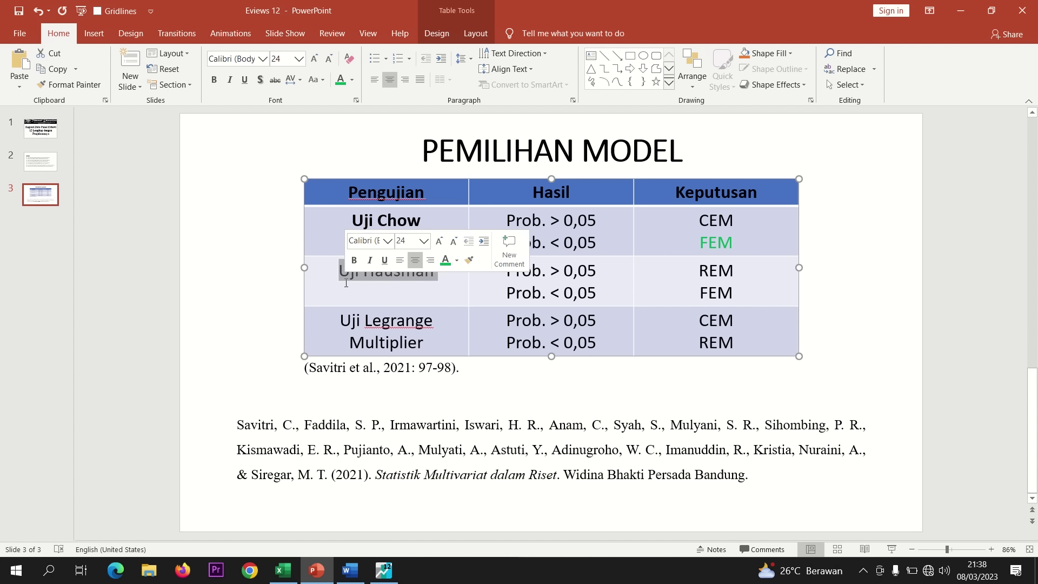
key(ctrl+b)
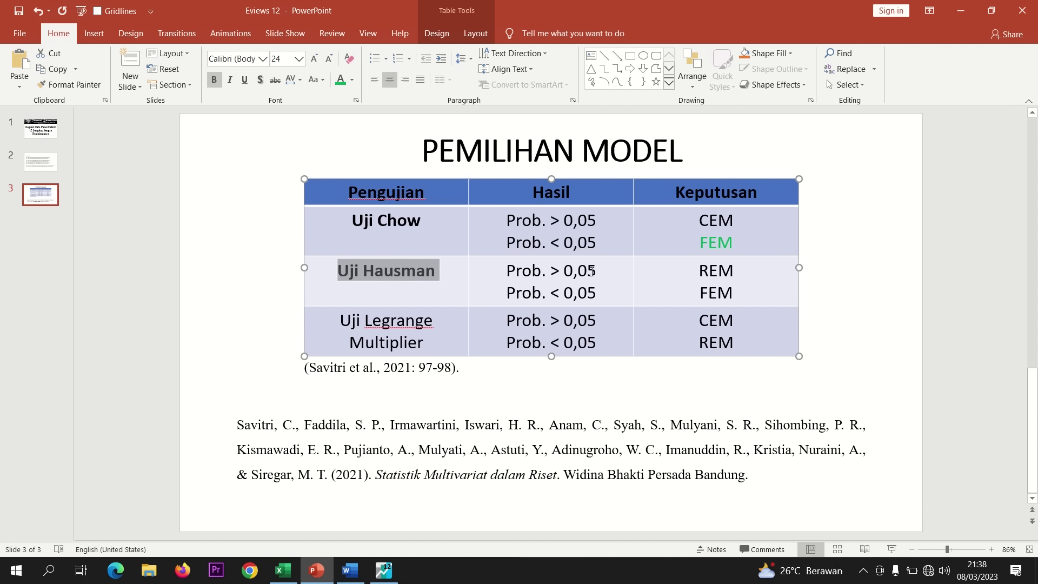
Colour Prob. > 0,05 and REM in the Uji Hausman row and Prob. < 0,05 in the Uji Chow row green
drag(600, 272, 507, 272)
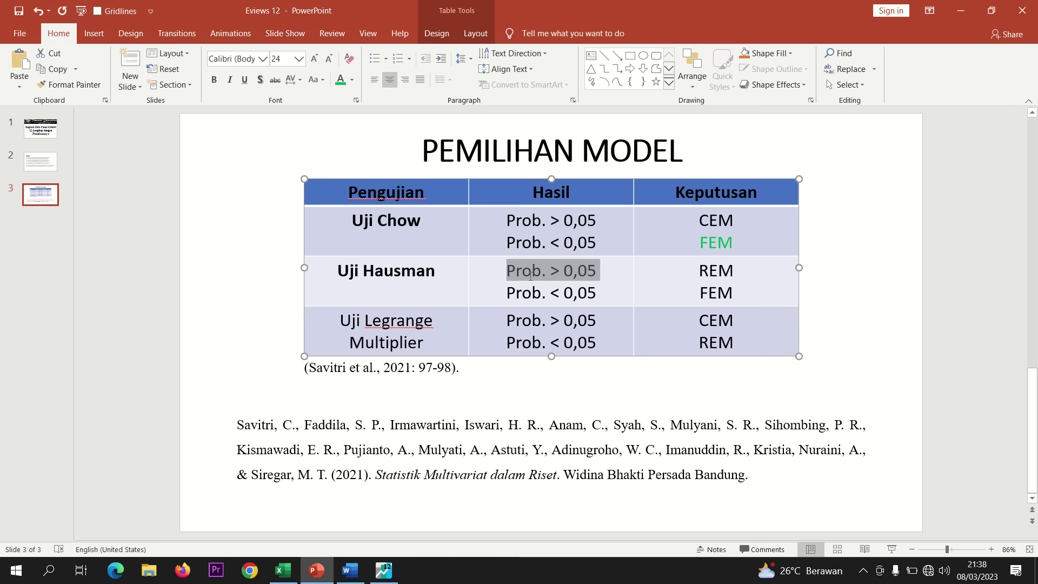
click(340, 79)
drag(600, 243, 506, 243)
click(341, 79)
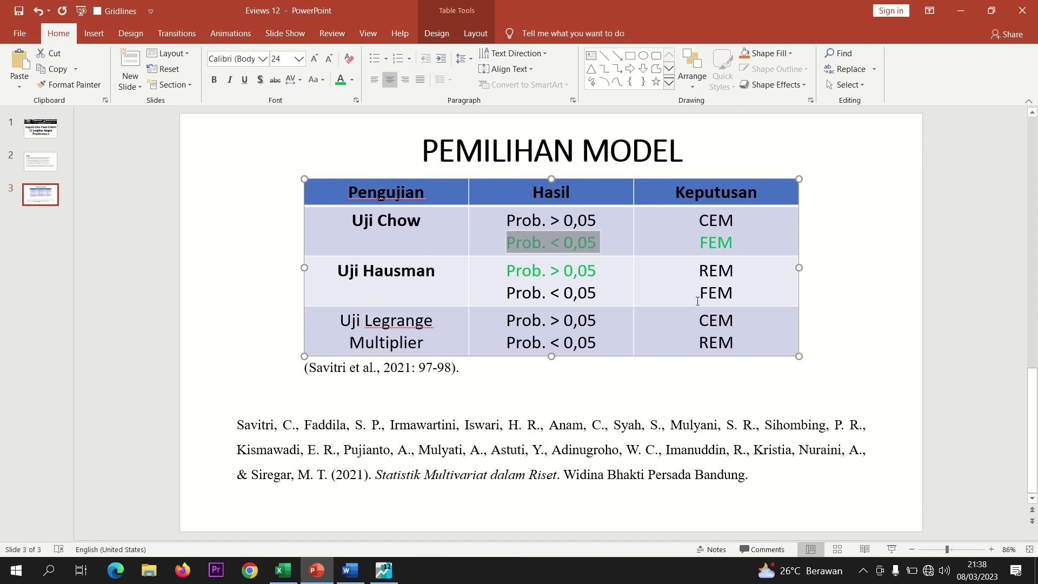
drag(736, 270, 697, 270)
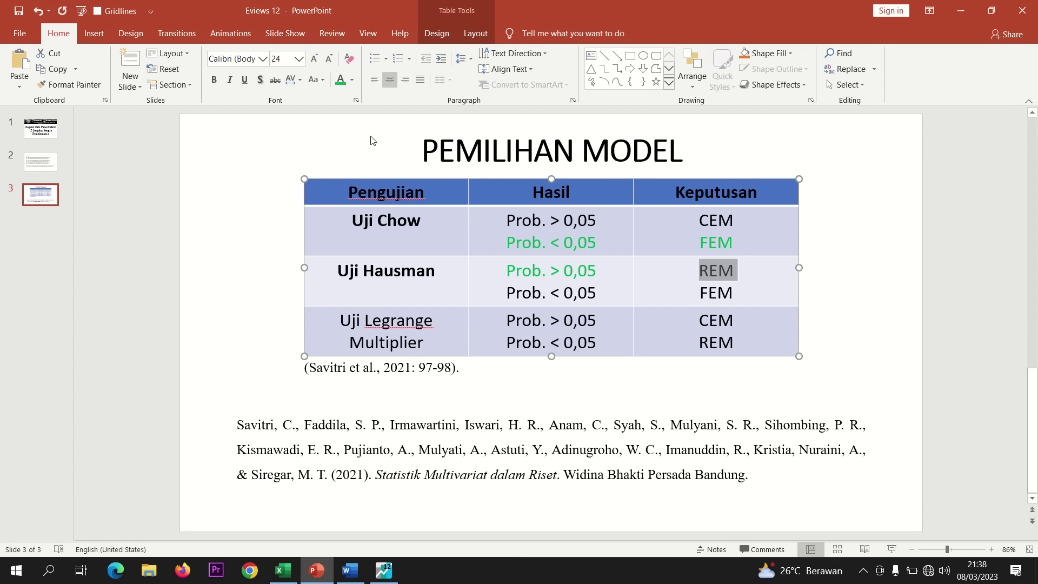
click(340, 84)
Switch back to EViews and re-estimate the equation with cross-section effects set to None
drag(429, 340, 339, 319)
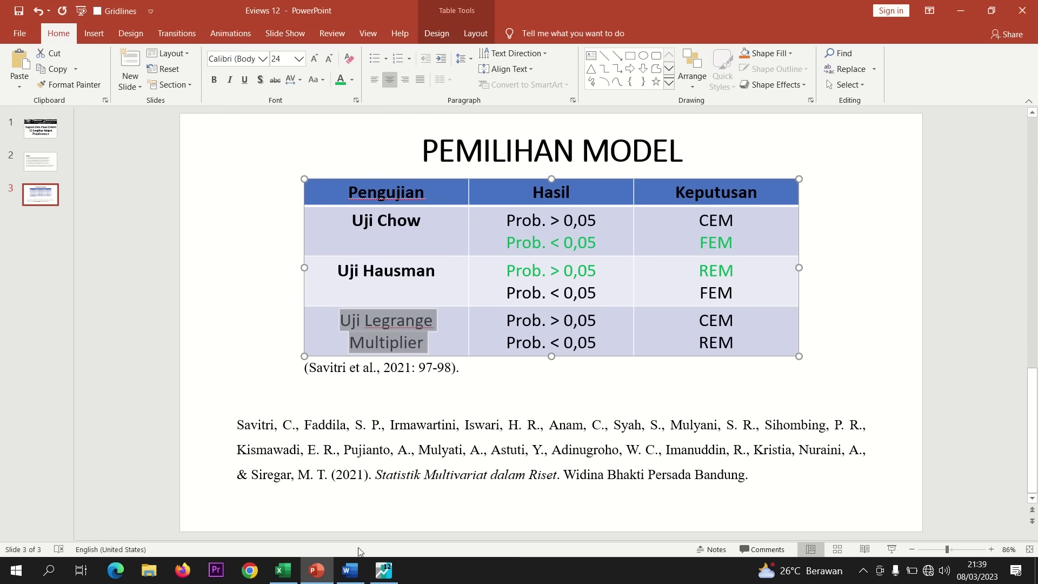
click(357, 572)
click(379, 572)
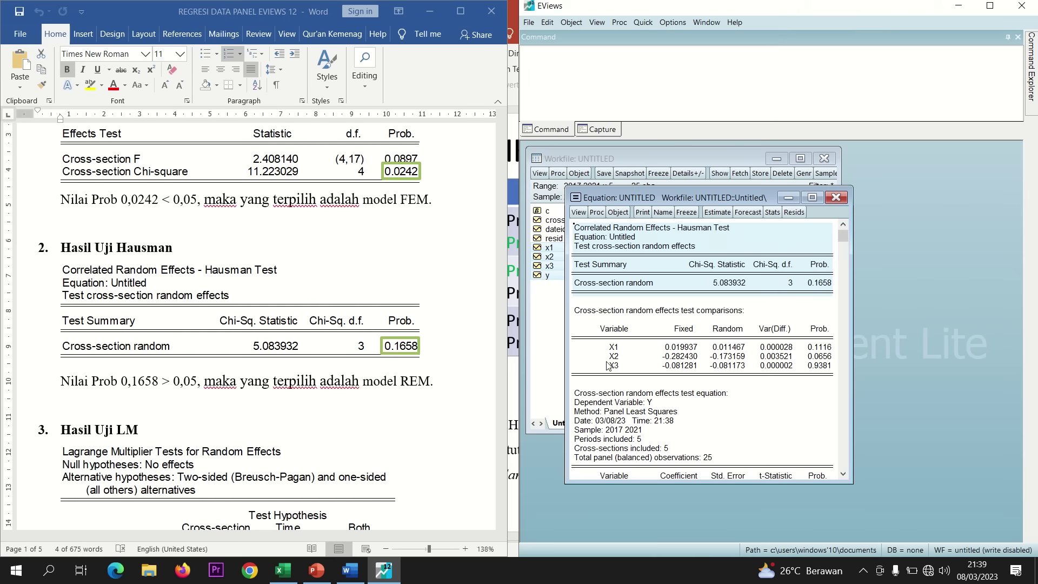
click(717, 212)
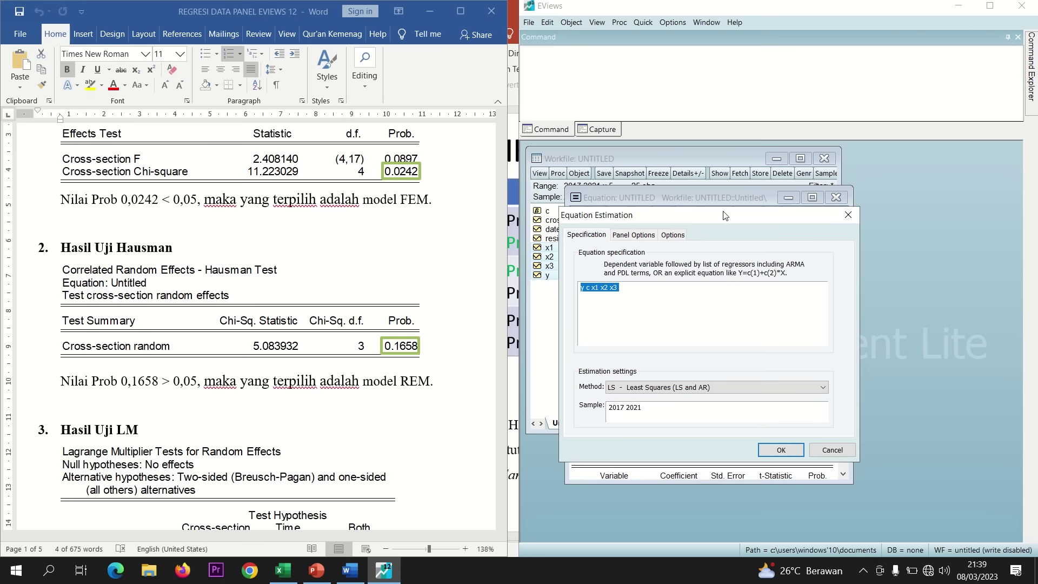
click(635, 234)
click(646, 267)
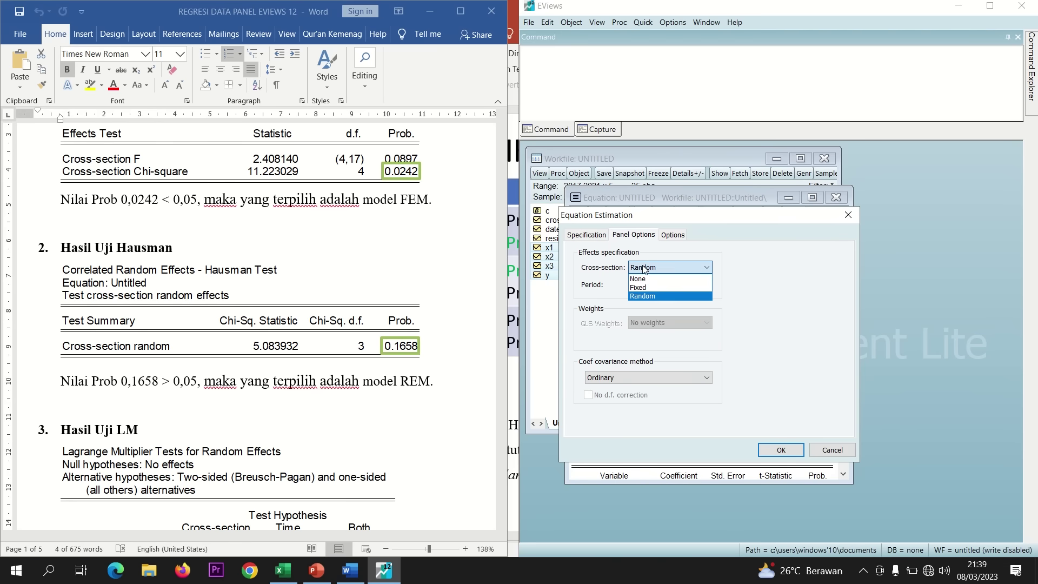
click(641, 278)
click(788, 451)
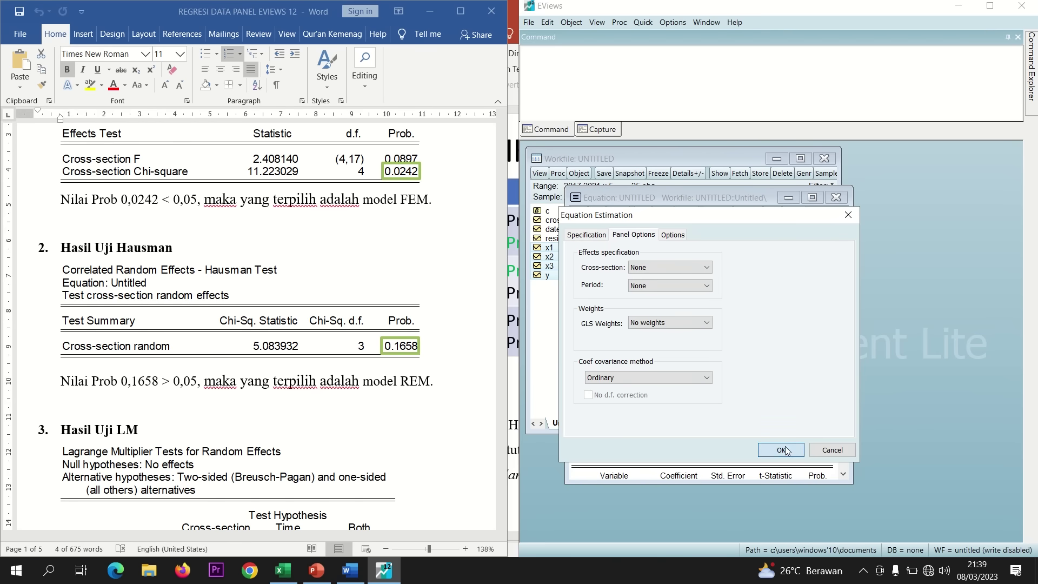
Run the Omitted Random Effects - Lagrange Multiplier test and compare its Breusch-Pagan cross-section probability with the Hasil Uji LM section in Word
click(582, 213)
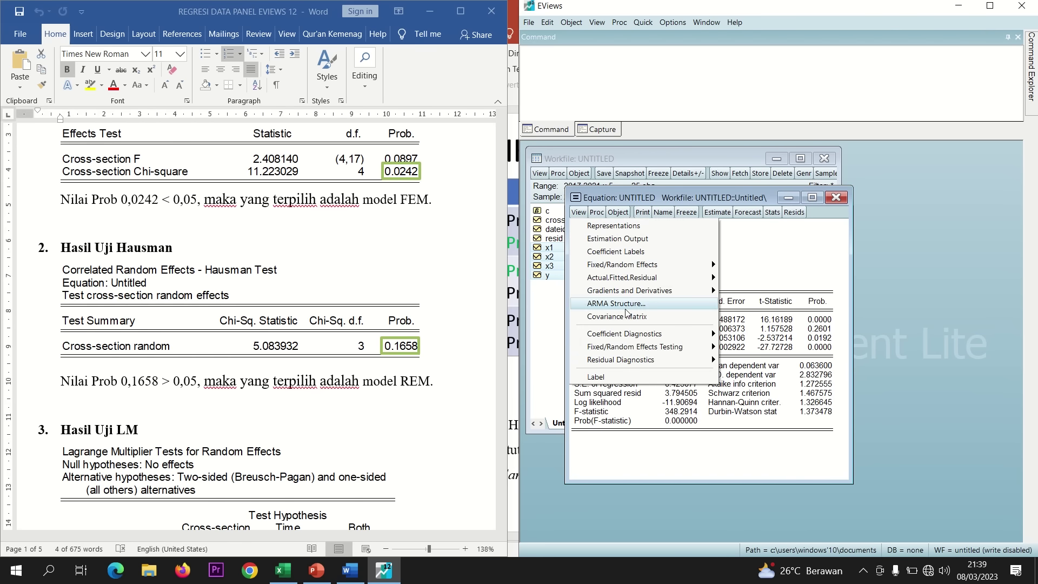
mouse_move(669, 347)
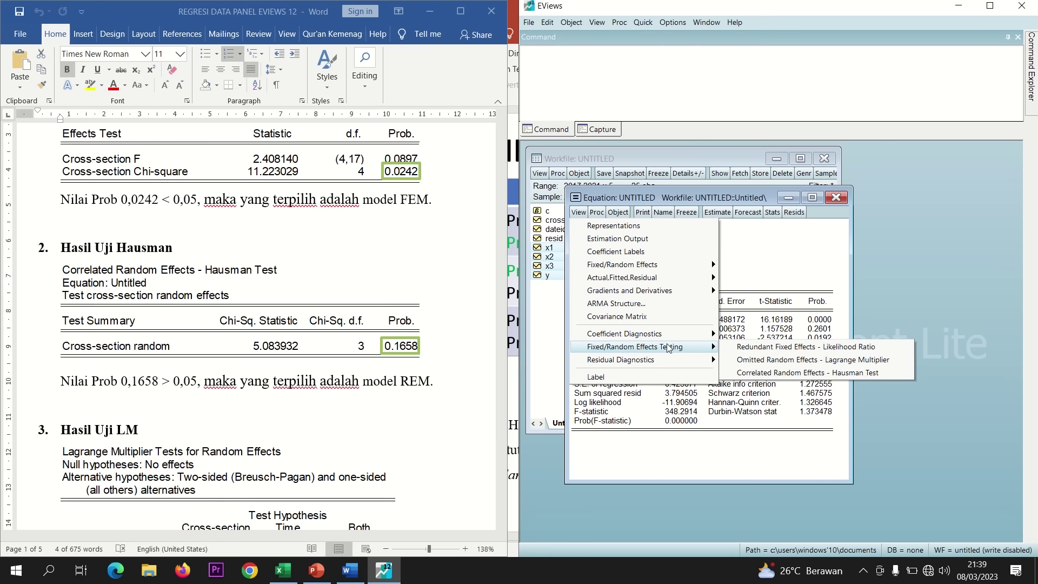
click(783, 361)
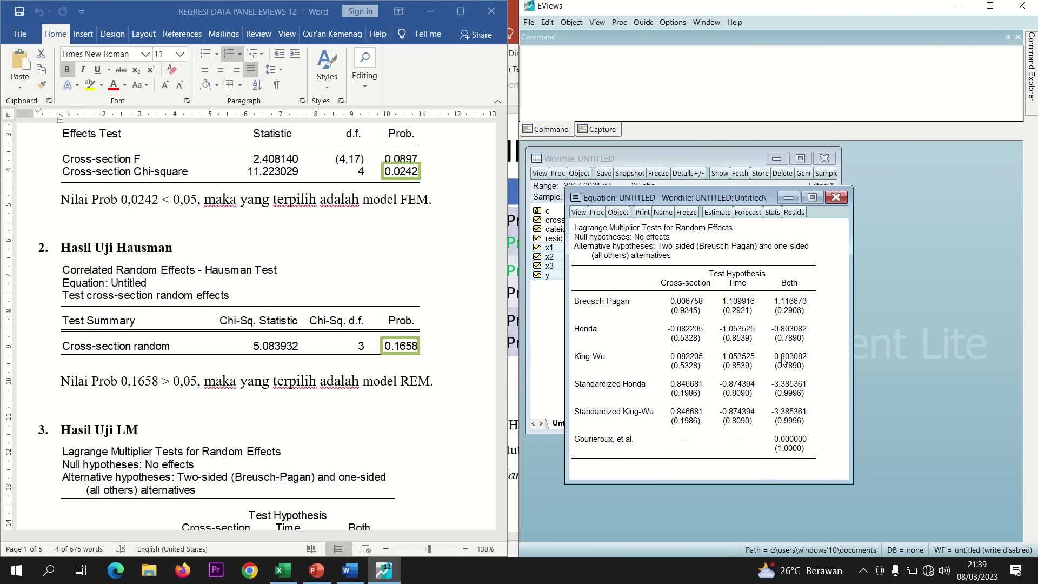
click(689, 313)
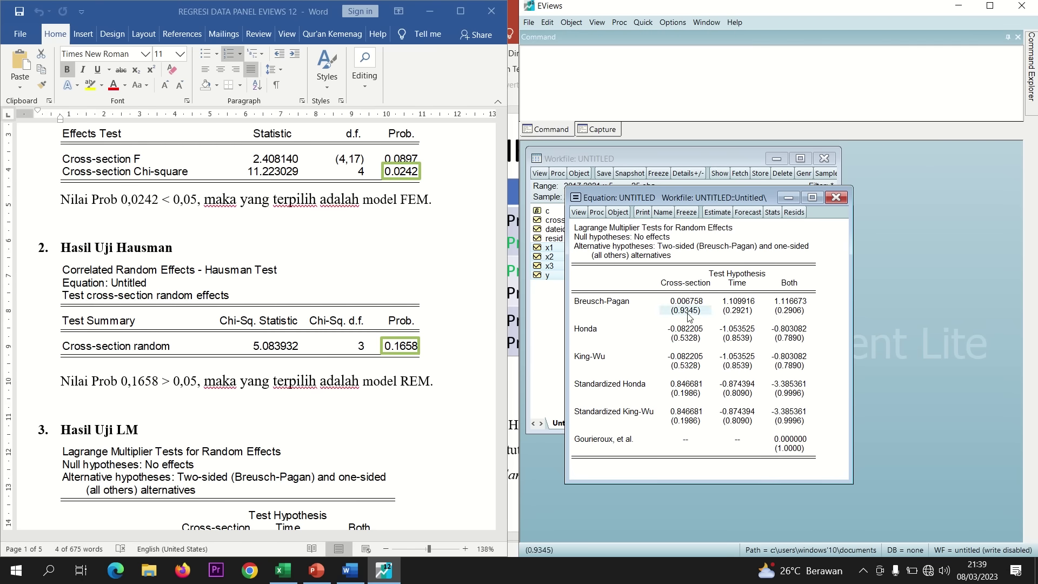
click(478, 337)
drag(500, 154, 503, 180)
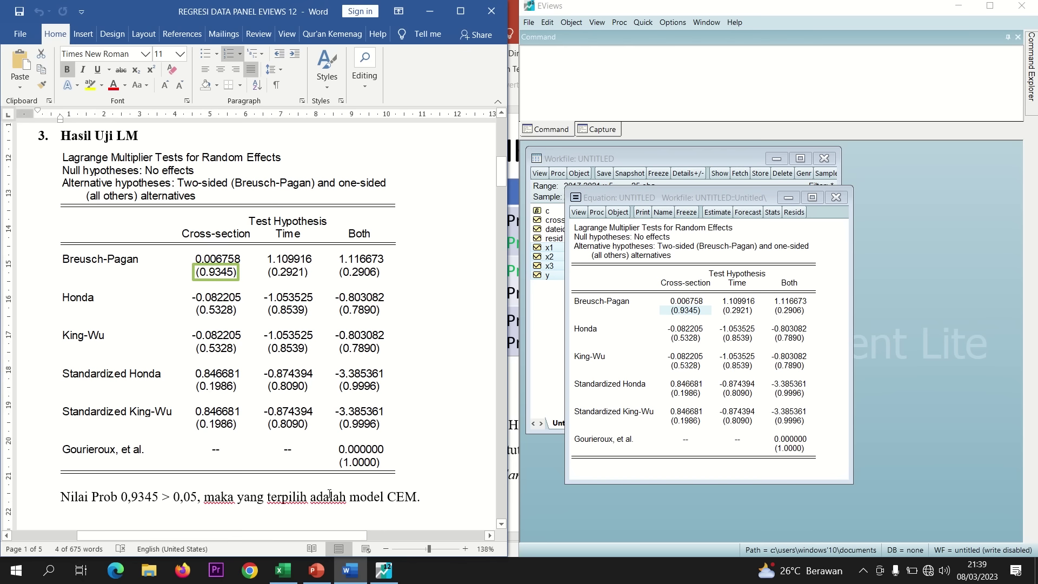
Switch to the PowerPoint slide and colour Prob. > 0,05 and CEM in the Uji Legrange Multiplier row green
click(316, 570)
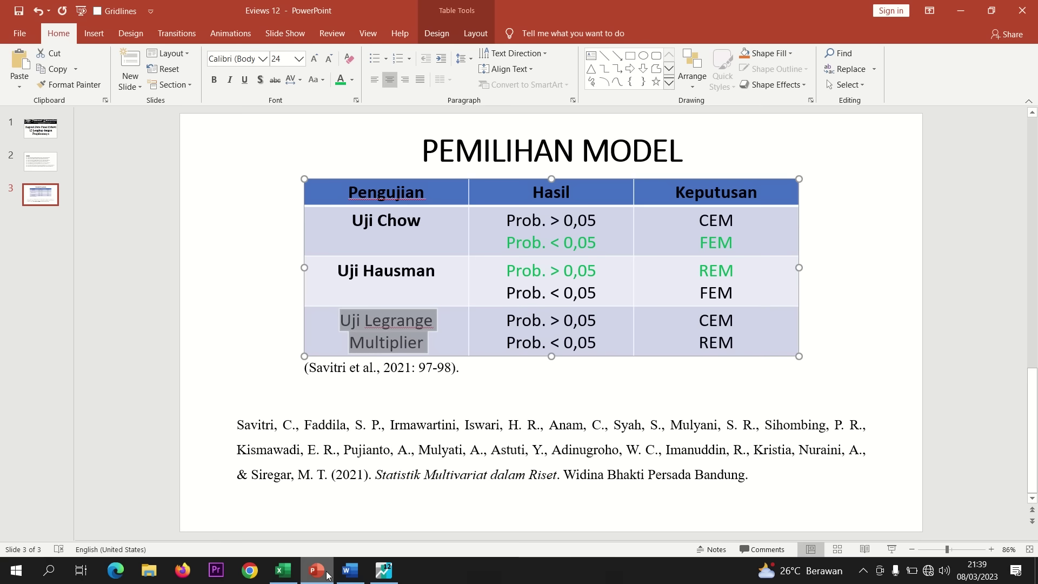
drag(597, 325, 507, 325)
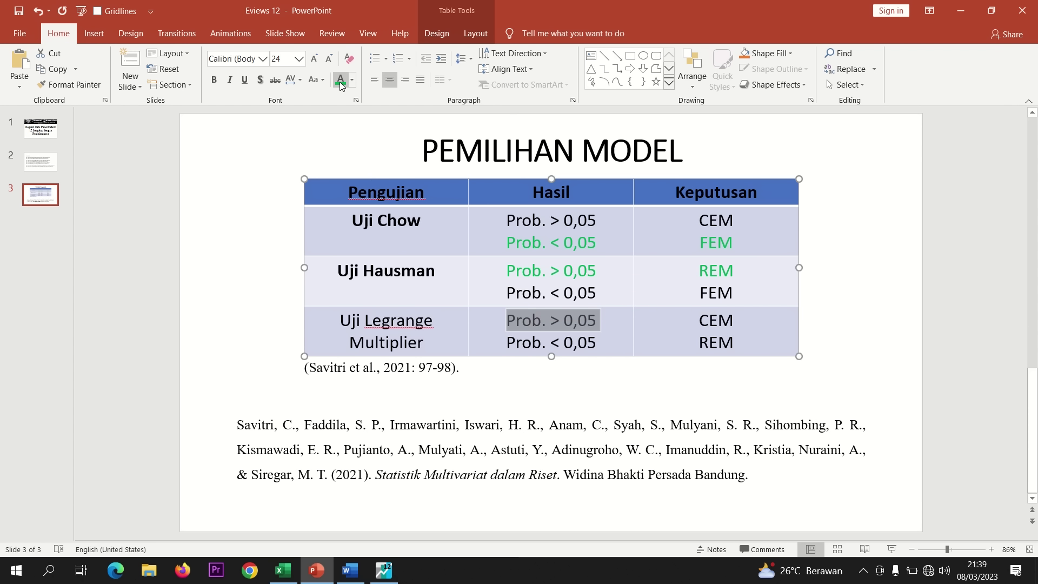
double_click(732, 327)
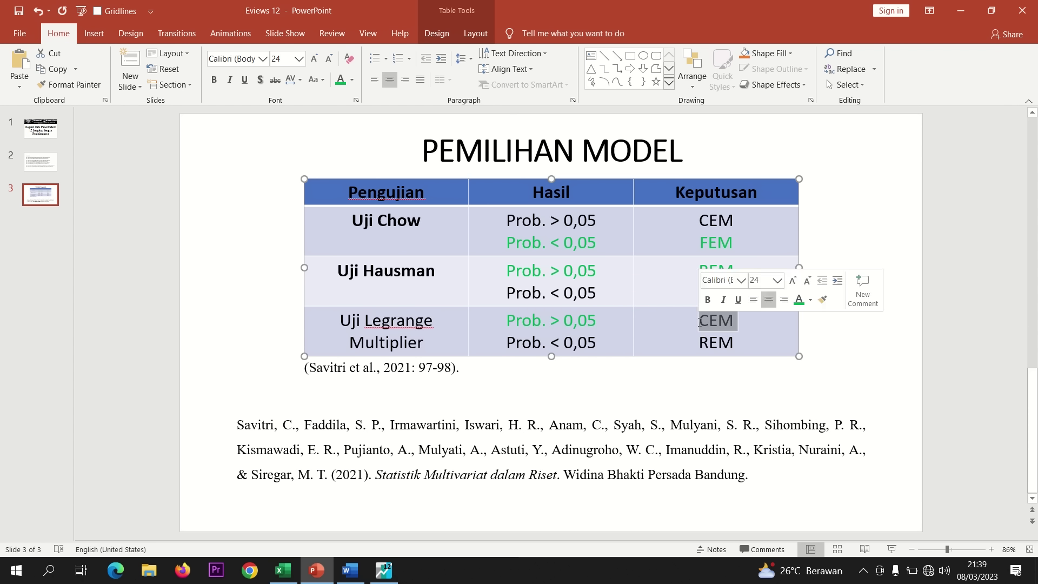
click(341, 81)
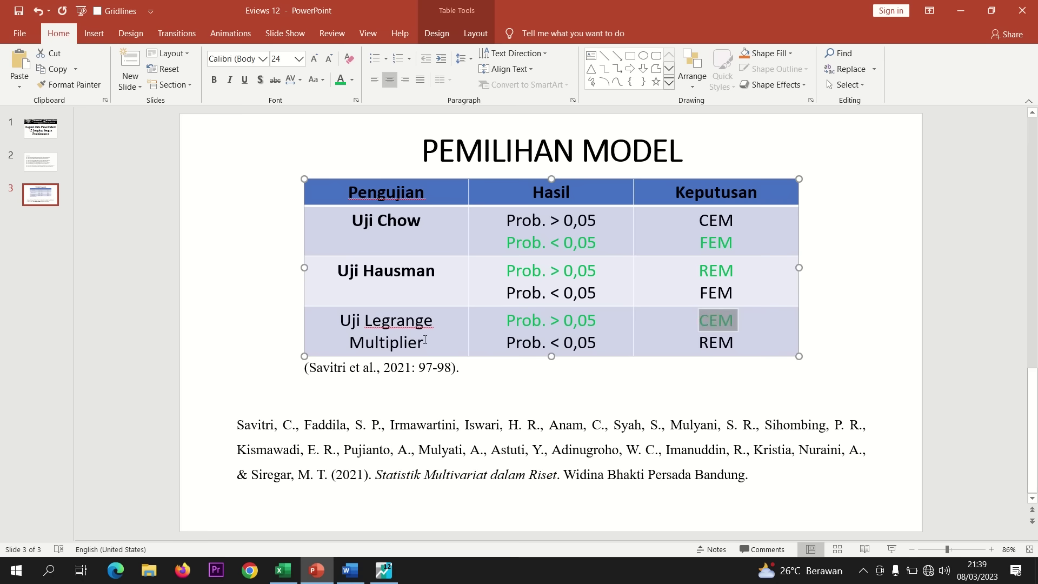
Make the Uji Legrange Multiplier label bold and return to the Word document and EViews side by side
drag(427, 341, 345, 322)
key(ctrl+b)
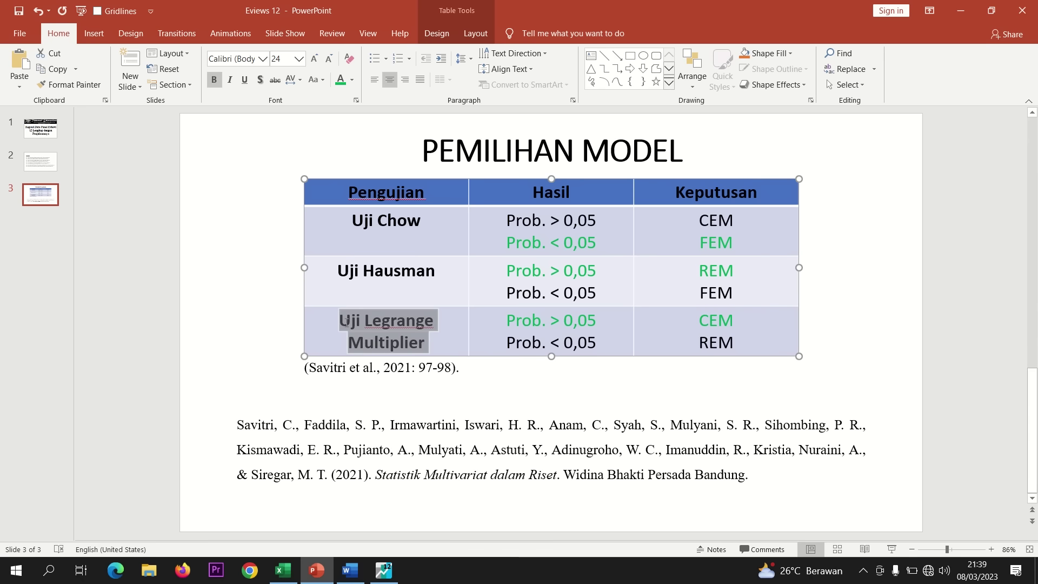
click(264, 373)
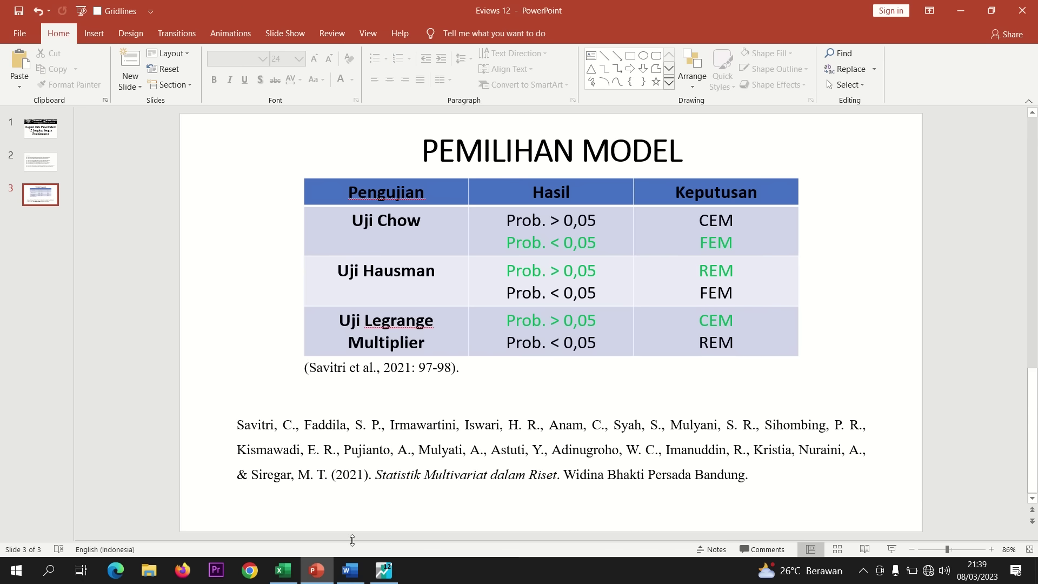
click(352, 571)
click(383, 571)
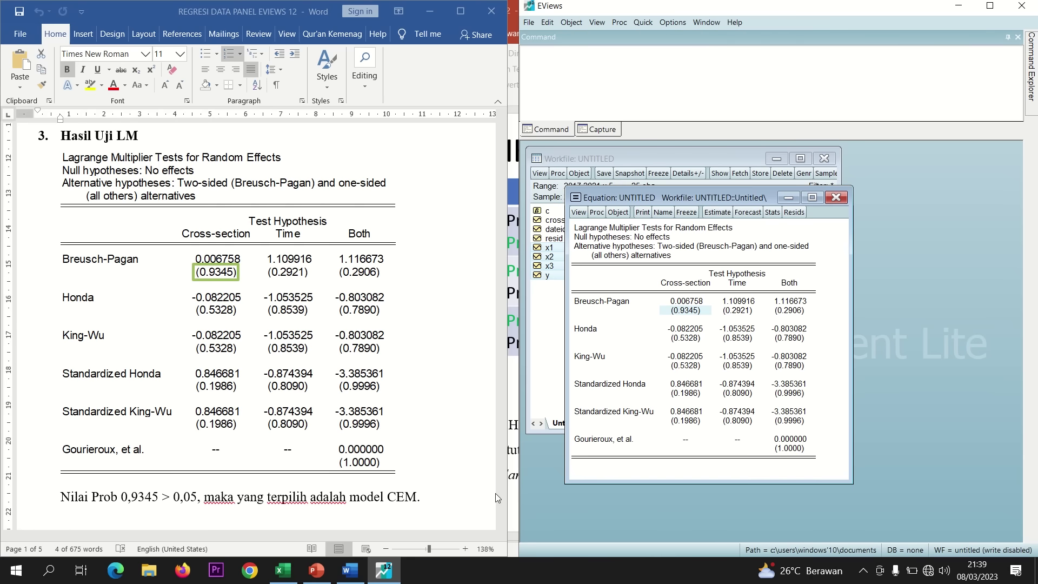
In the Word conclusion sentence below the LM test results, insert "Uji Hausman" between Uji Chow and dan Uji LM, separated by commas
click(409, 359)
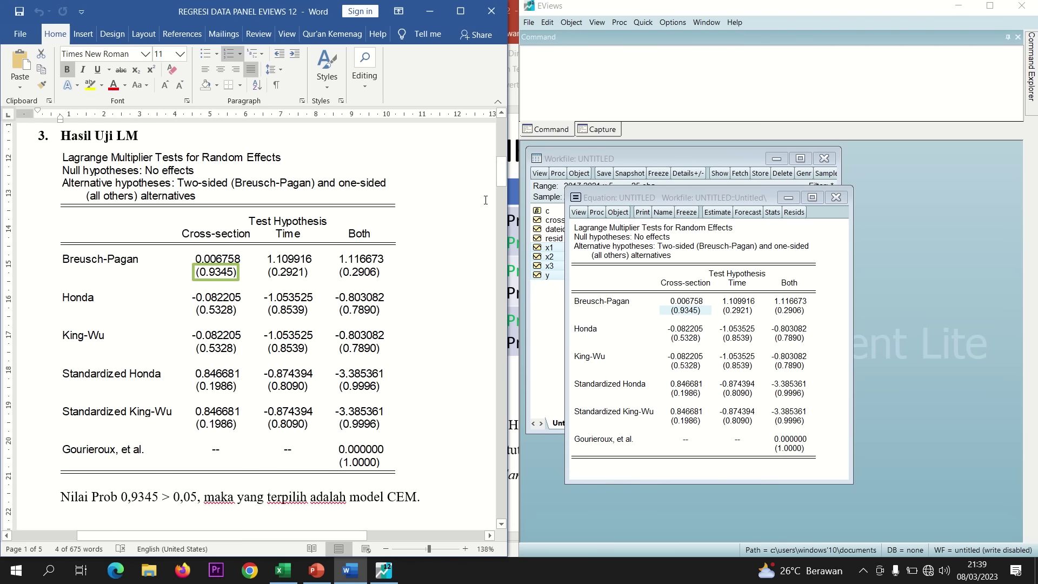
drag(499, 182, 498, 217)
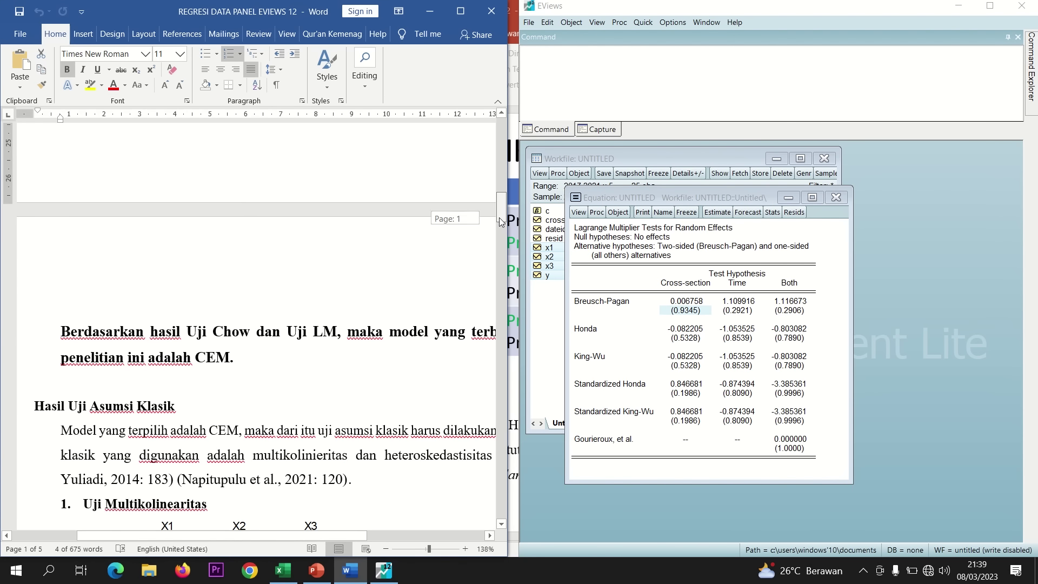
click(489, 536)
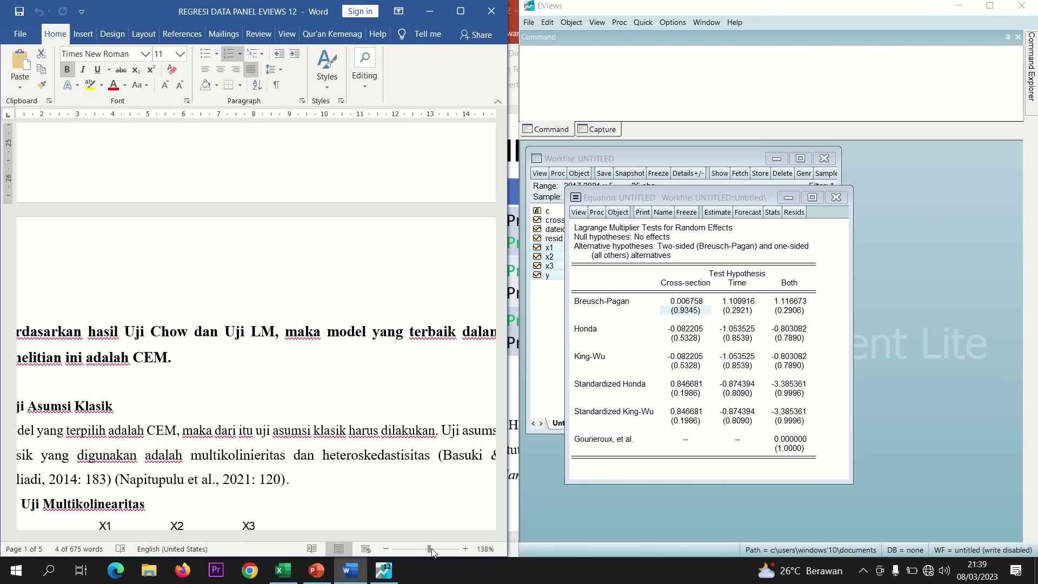
drag(427, 549, 426, 549)
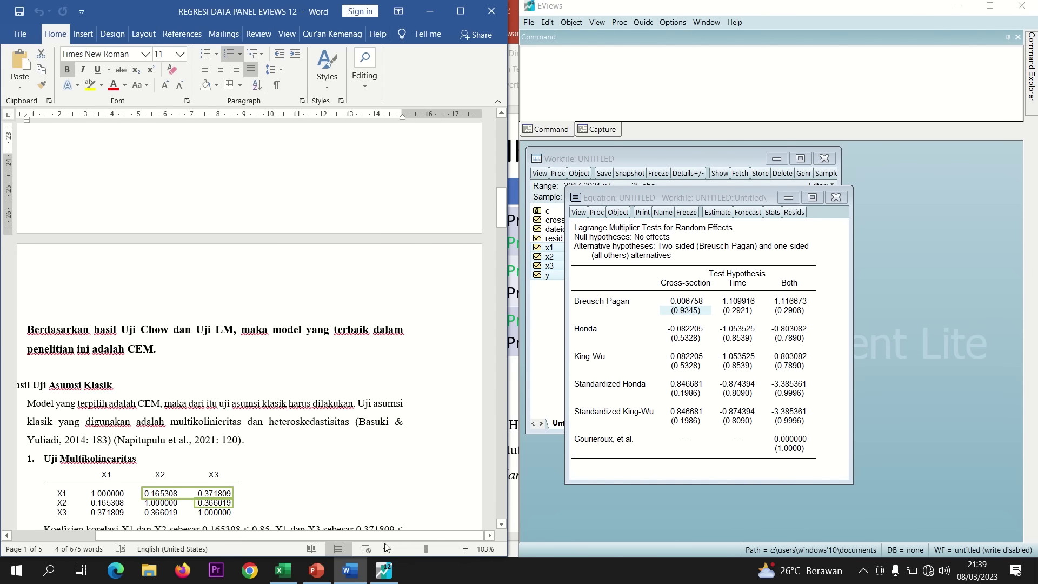
drag(184, 537, 145, 538)
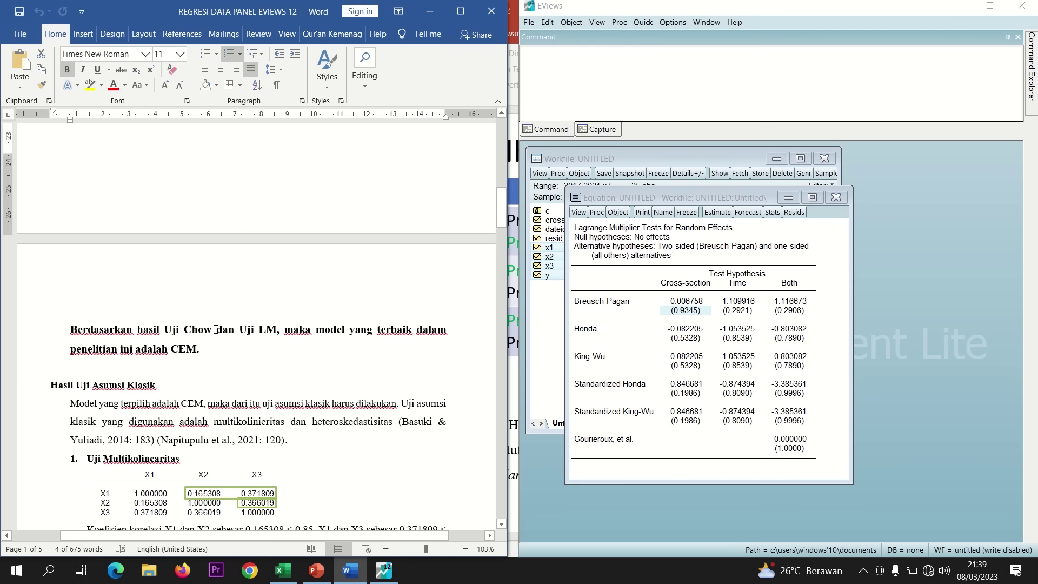
click(215, 329)
key(BackSpace)
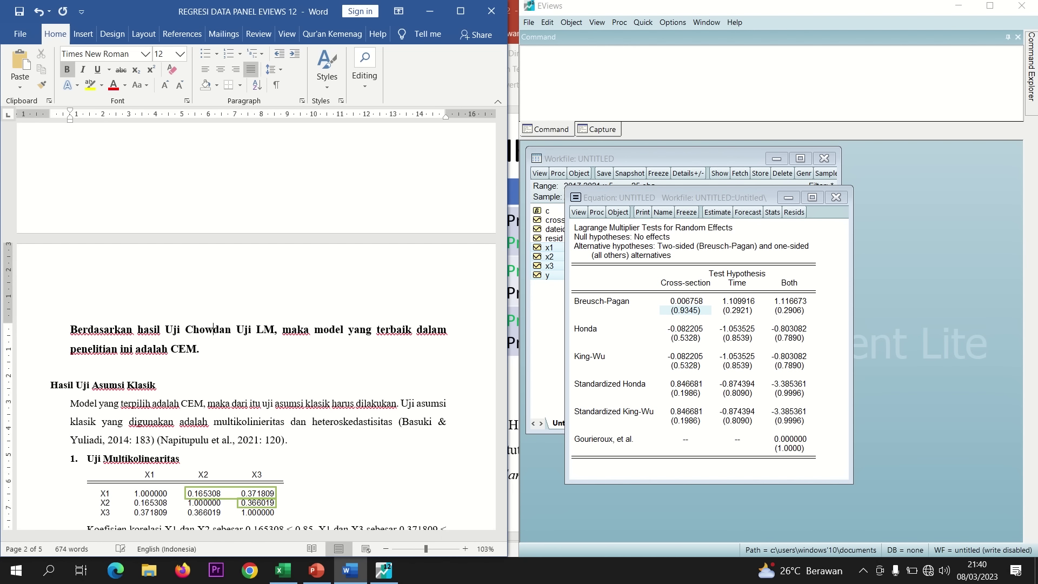
text(, Uji Ha)
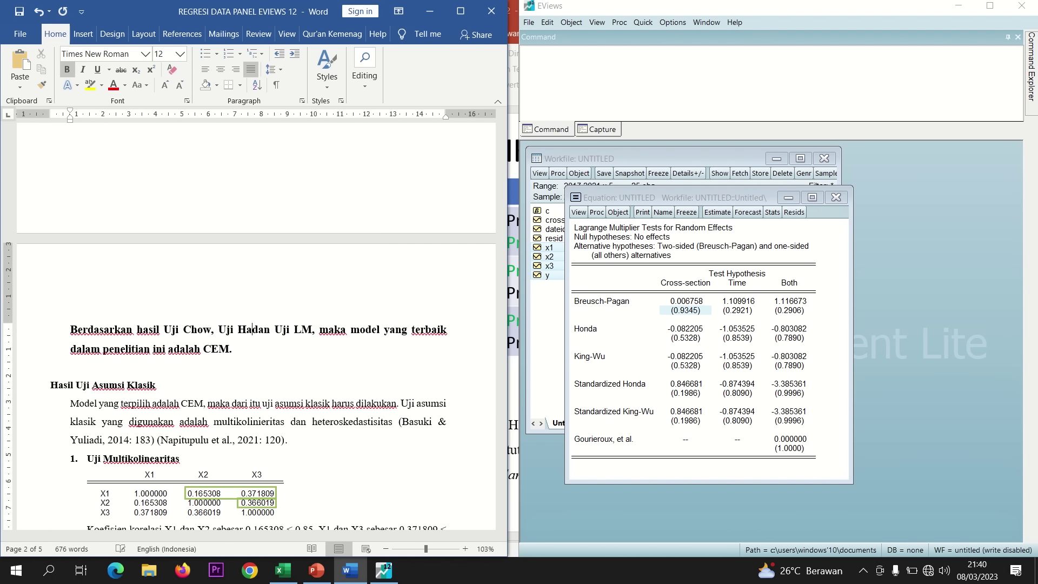
text(usman,)
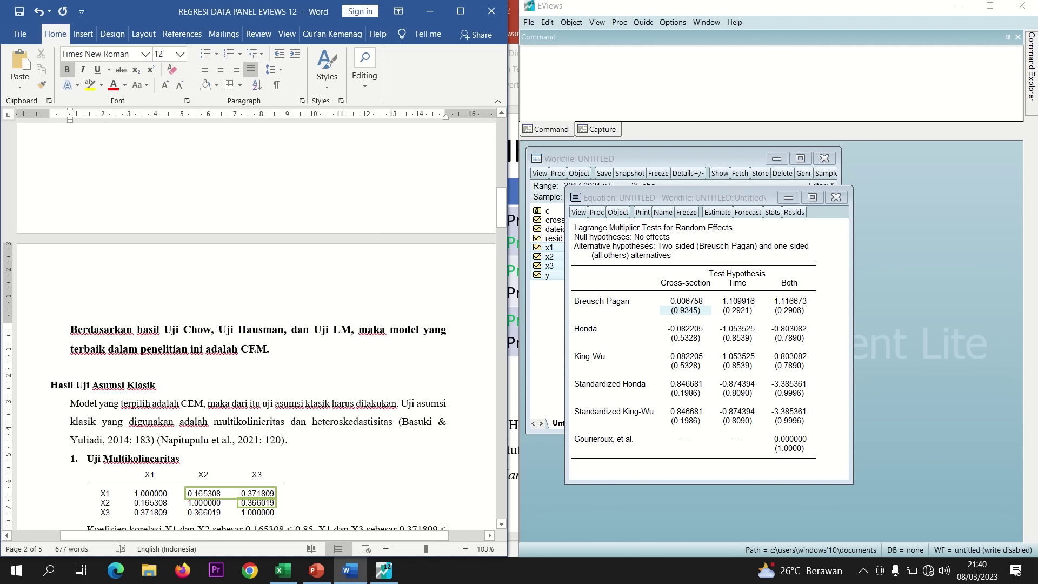
Review the CEM conclusion under Hasil Uji LM, and read the Uji Multikolinearitas section with its correlation table
click(502, 180)
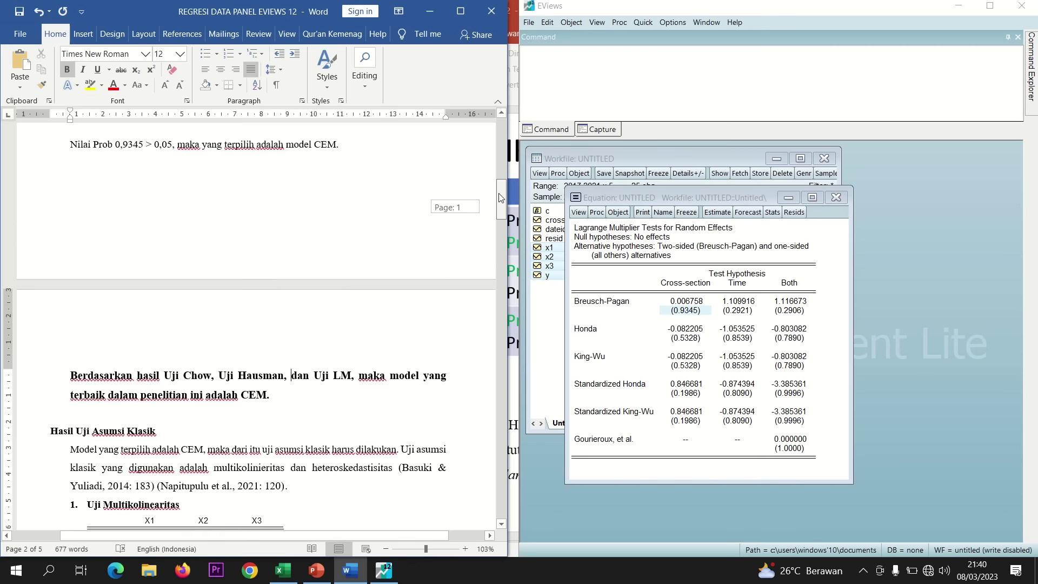
double_click(324, 360)
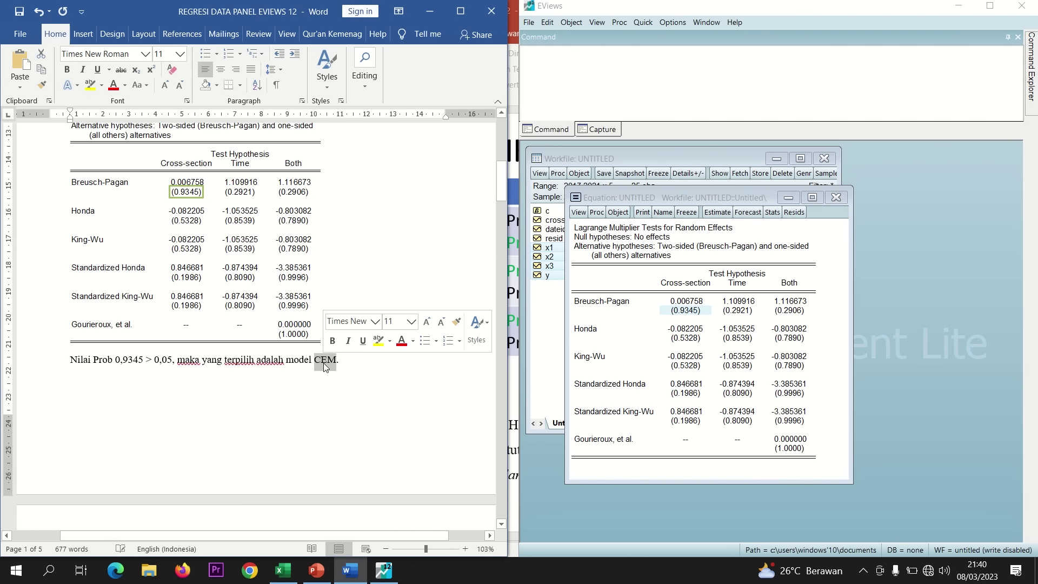
drag(500, 192, 503, 233)
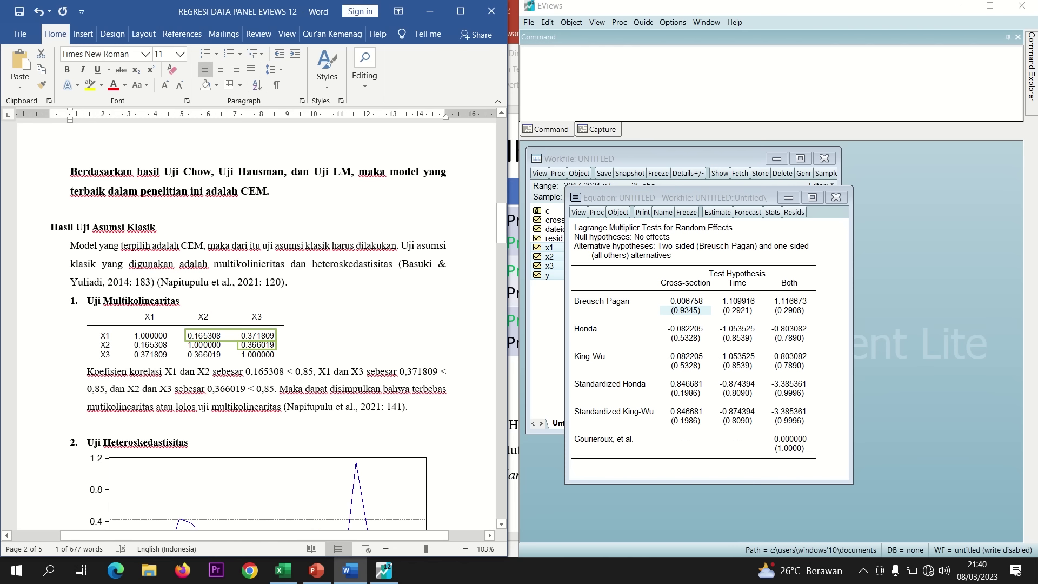
click(130, 301)
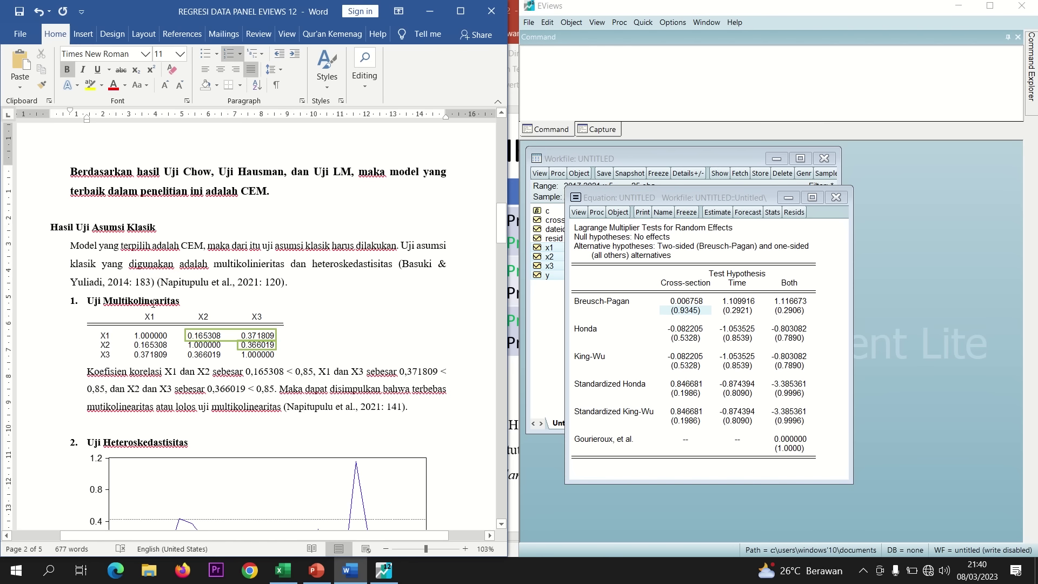
click(430, 549)
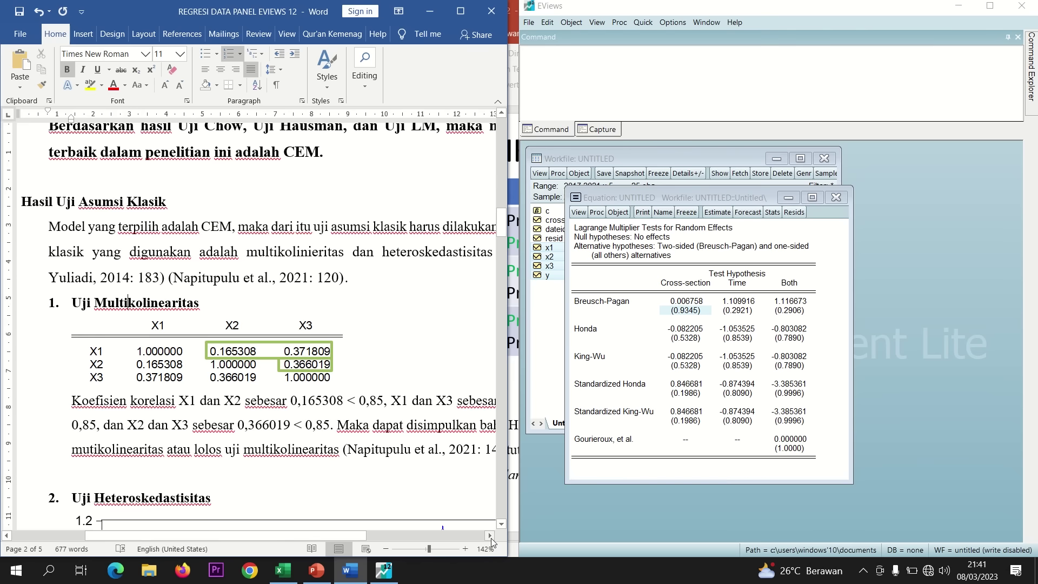
click(489, 536)
click(428, 549)
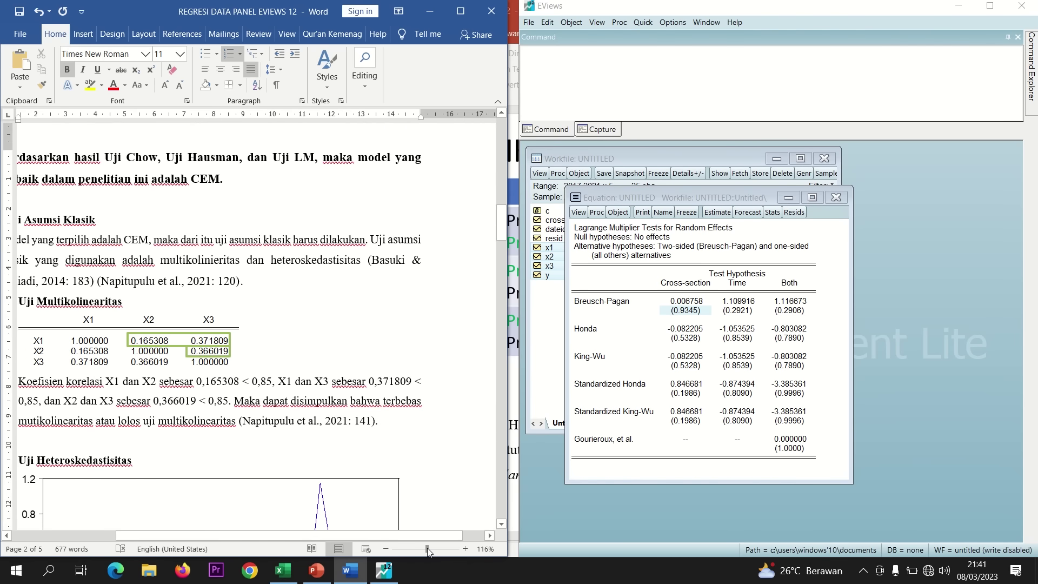
drag(276, 536, 245, 536)
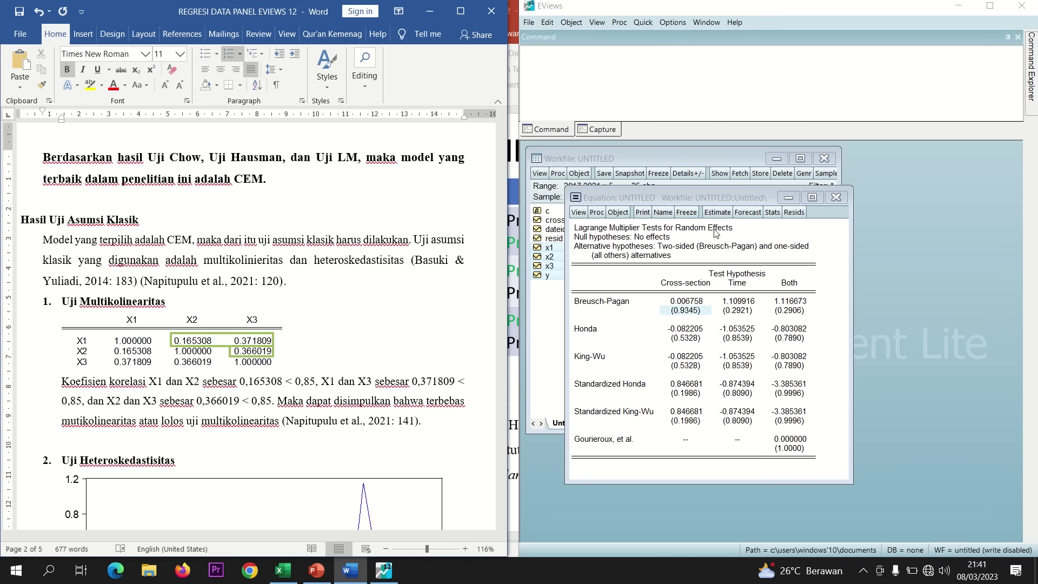
Re-estimate the EViews equation y c x1 x2 x3 by least squares with cross-section effects set to None
click(717, 212)
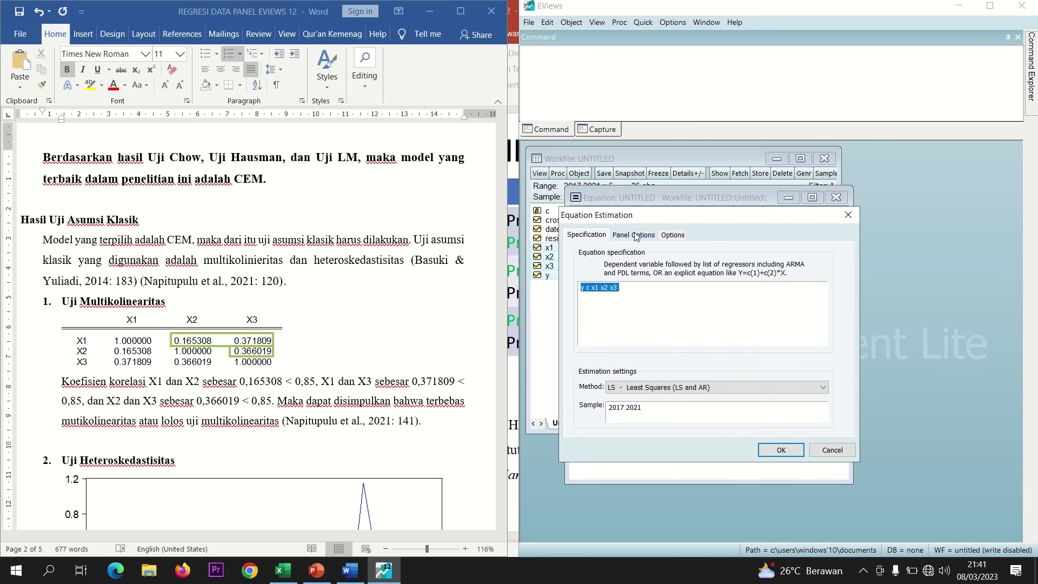
click(633, 235)
click(638, 269)
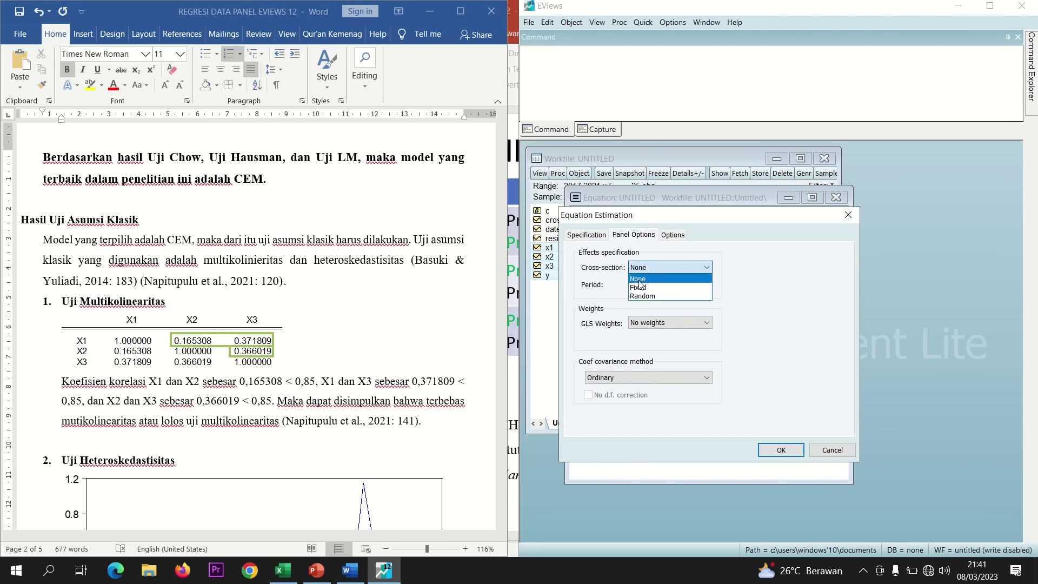
click(639, 277)
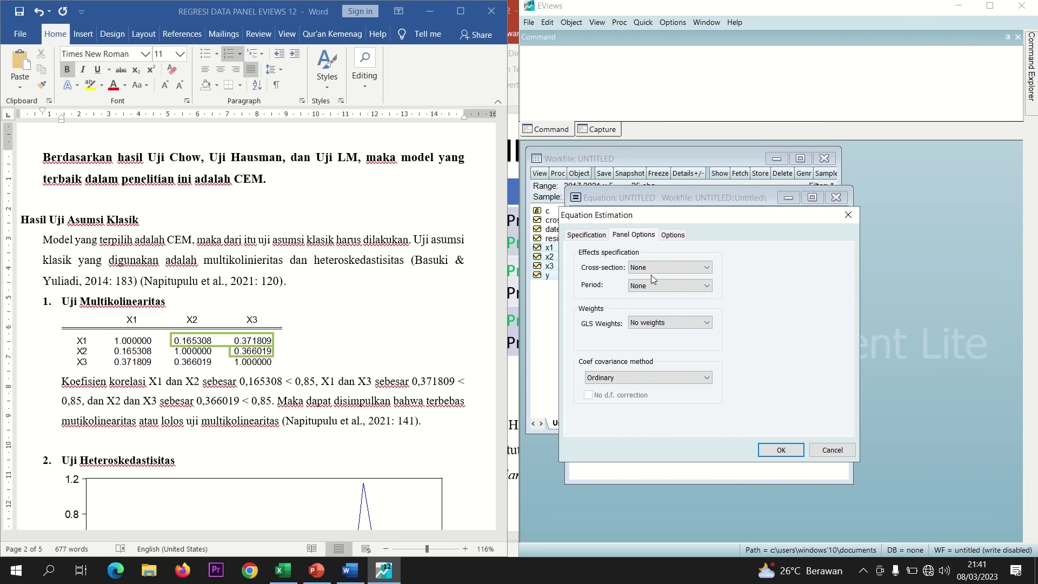
click(775, 452)
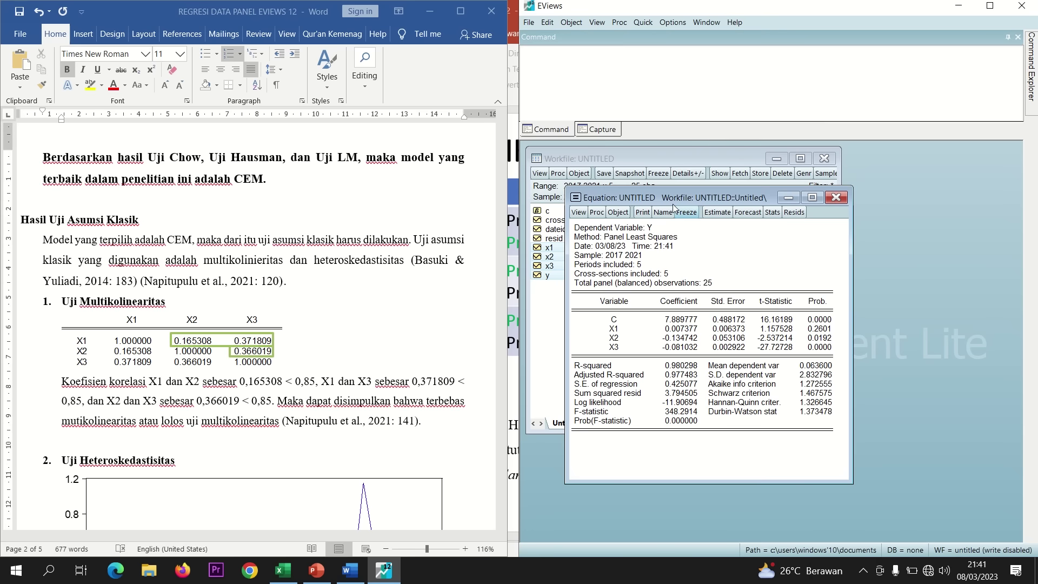
Generate the group correlation matrix for x1, x2 and x3 only, removing y from the series list
click(642, 22)
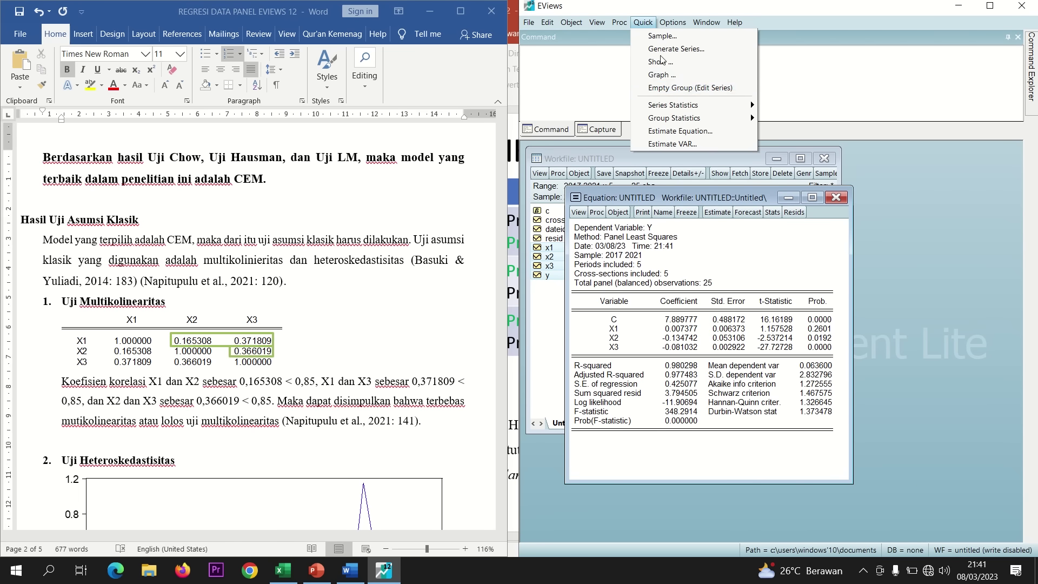
mouse_move(683, 116)
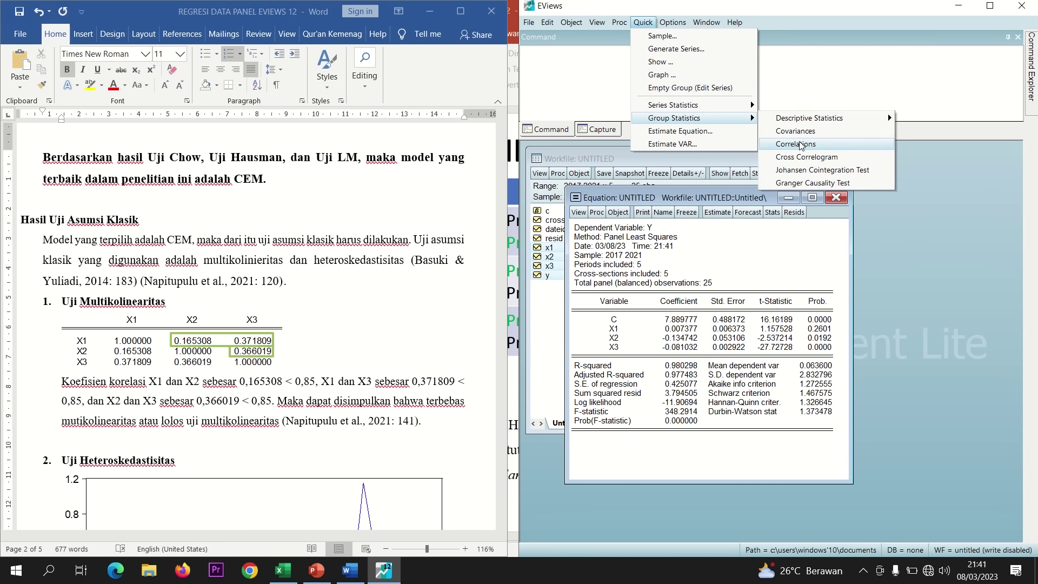
click(799, 139)
click(739, 244)
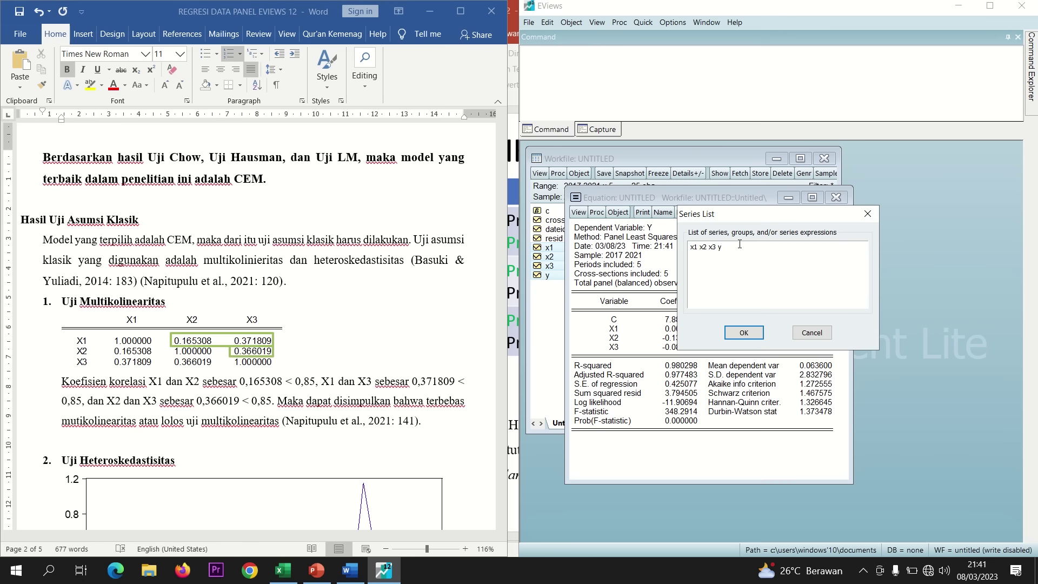
key(BackSpace)
click(744, 333)
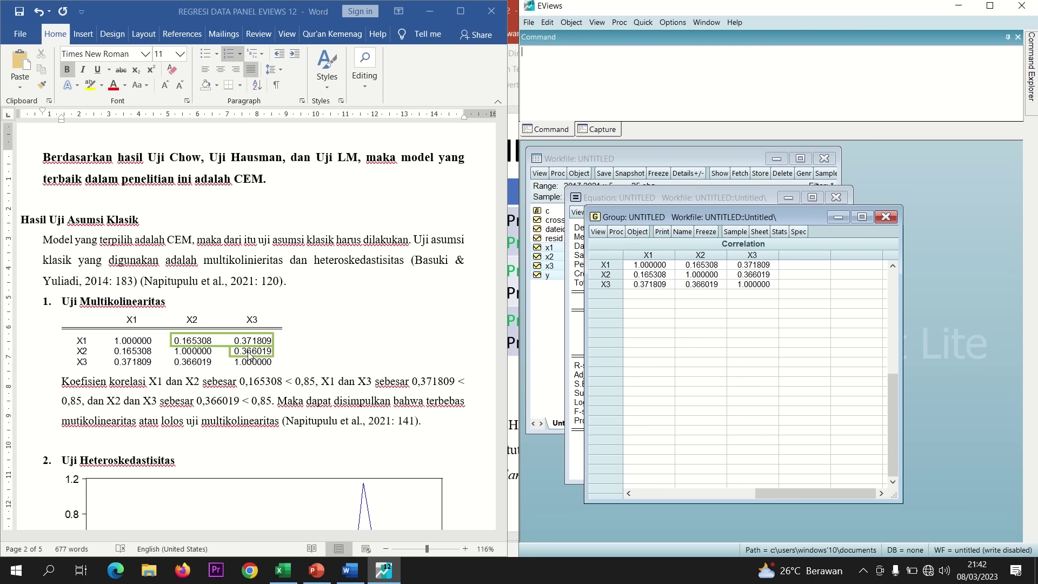
Bring the Uji Heteroskedastisitas section into view in Word, and delete the untitled correlation group and equation in EViews
click(232, 419)
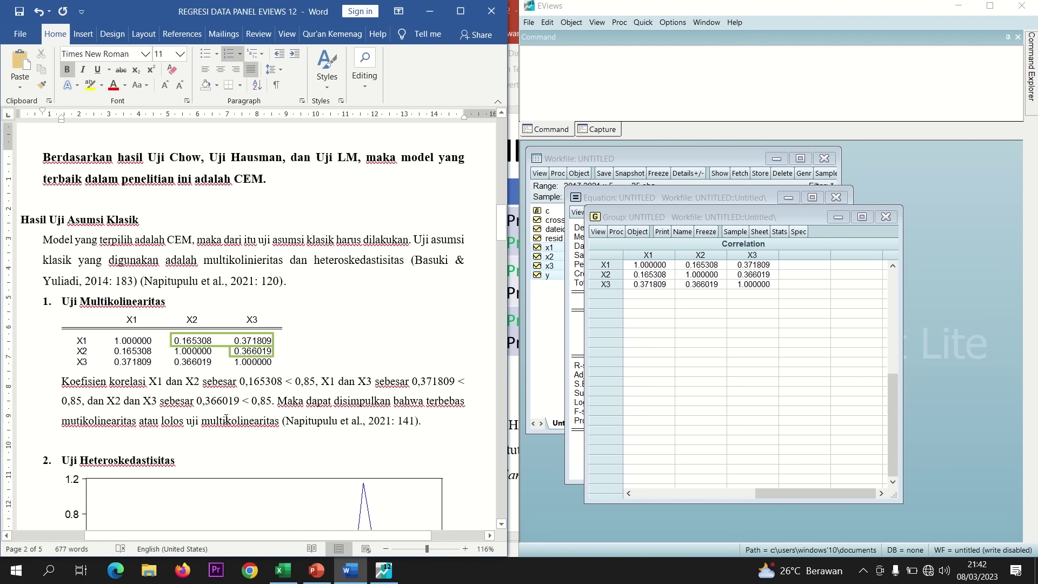
drag(503, 231, 500, 256)
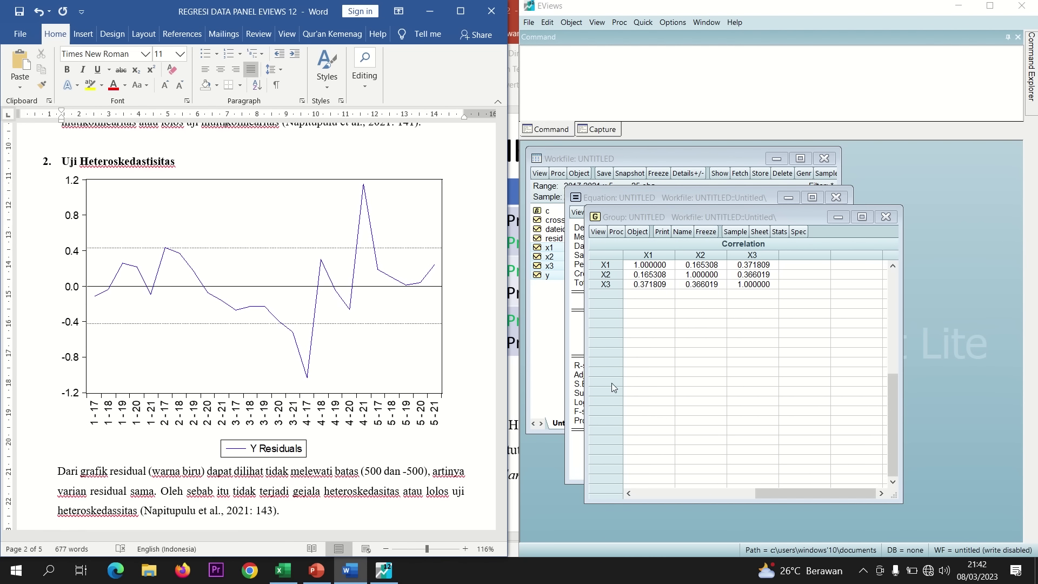
click(885, 217)
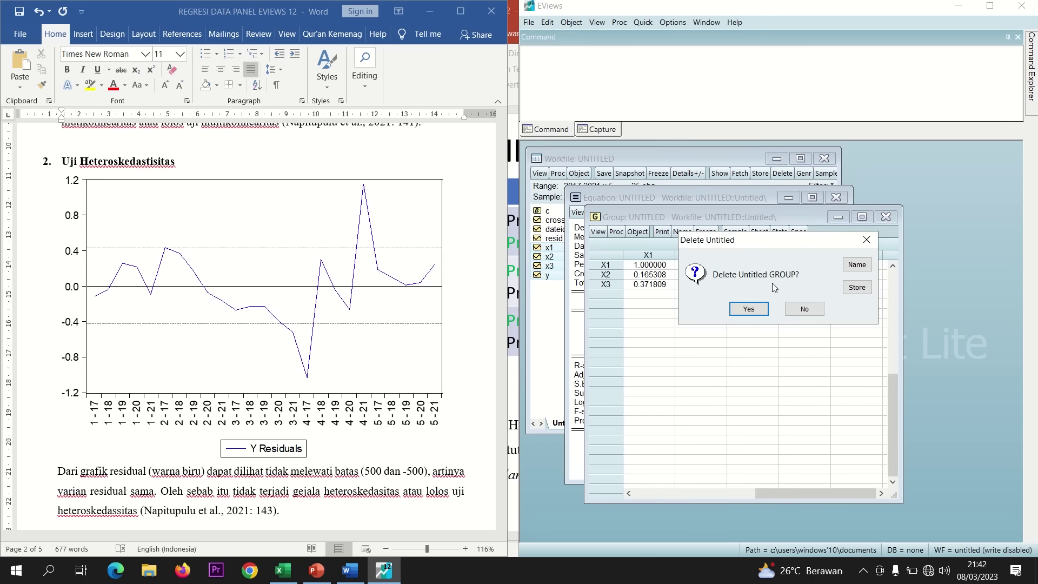
click(750, 311)
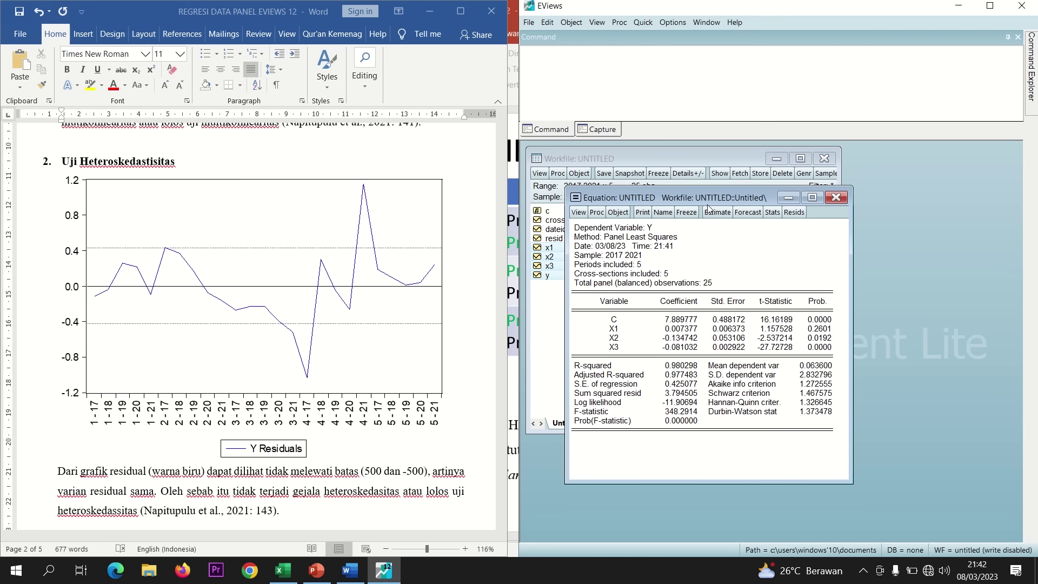
click(835, 197)
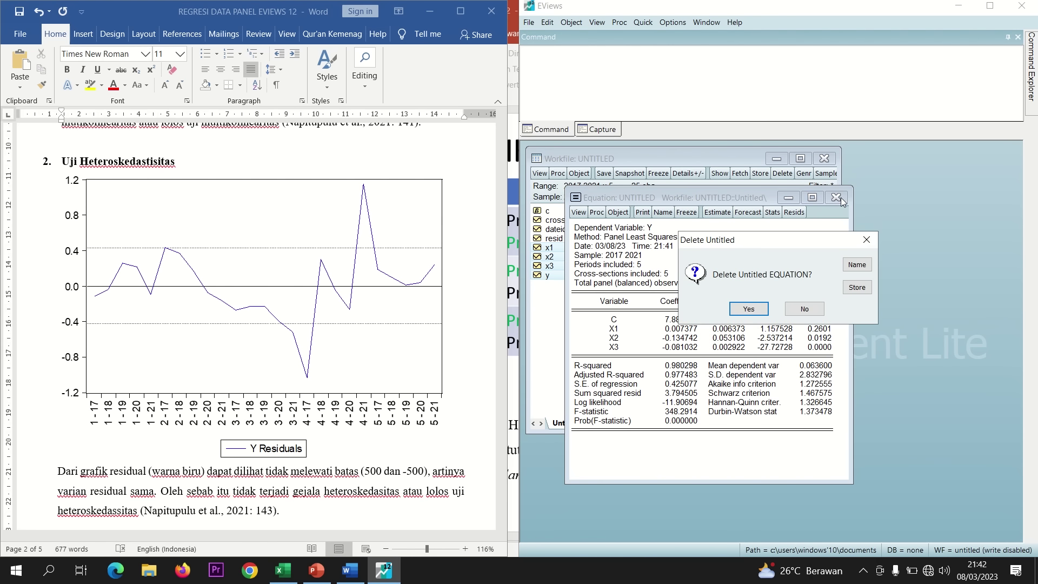
click(746, 307)
Open the selected series as a new equation and estimate abs(resid) on c, x1, x2 and x3 with cross-section effects None
right_click(568, 253)
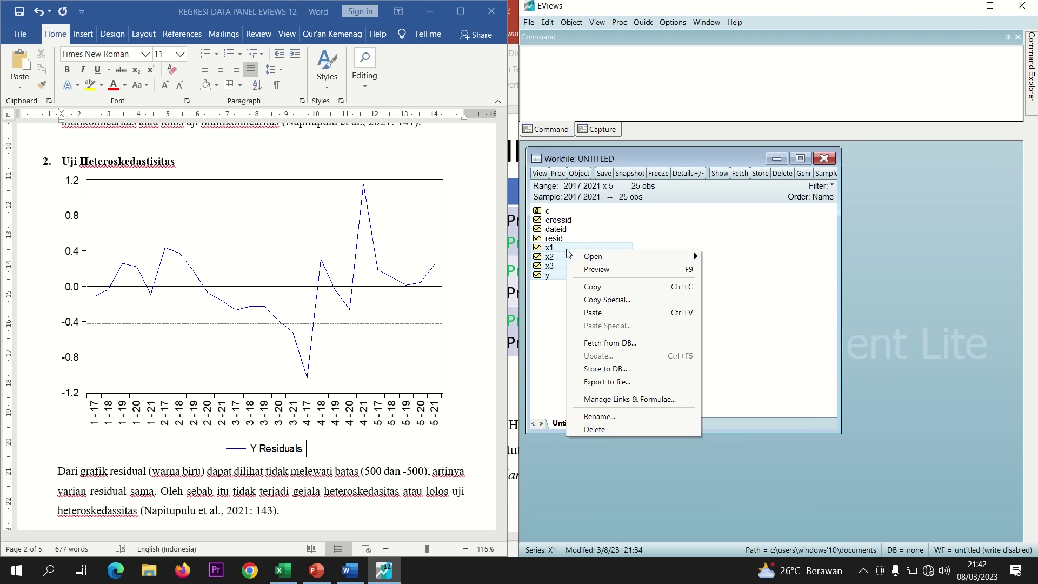
mouse_move(648, 257)
click(731, 269)
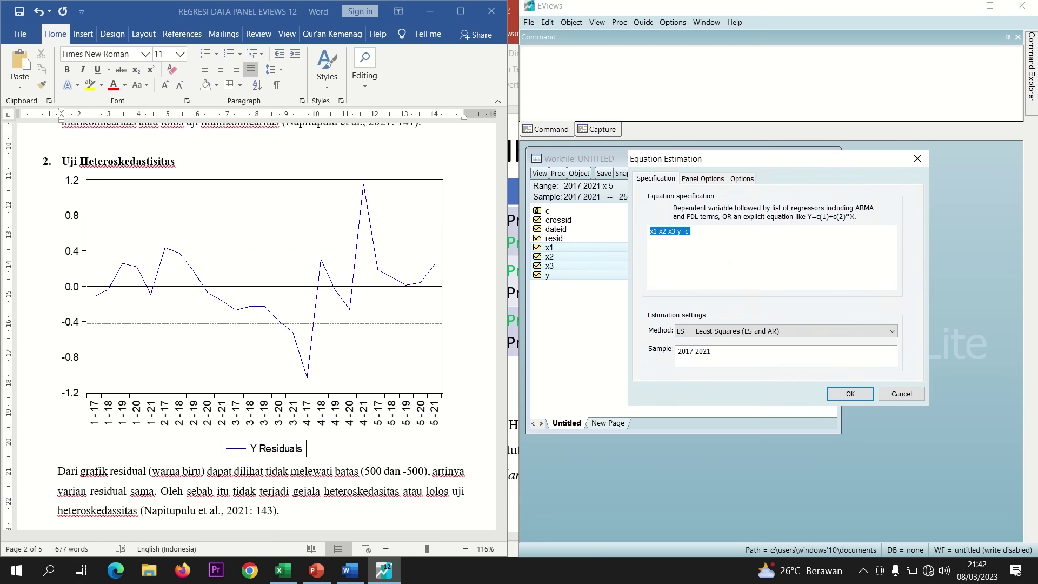
click(719, 237)
key(BackSpace)
key(BackSpace)
key(BackSpace)
key(BackSpace)
text(abs(resid) c)
click(702, 179)
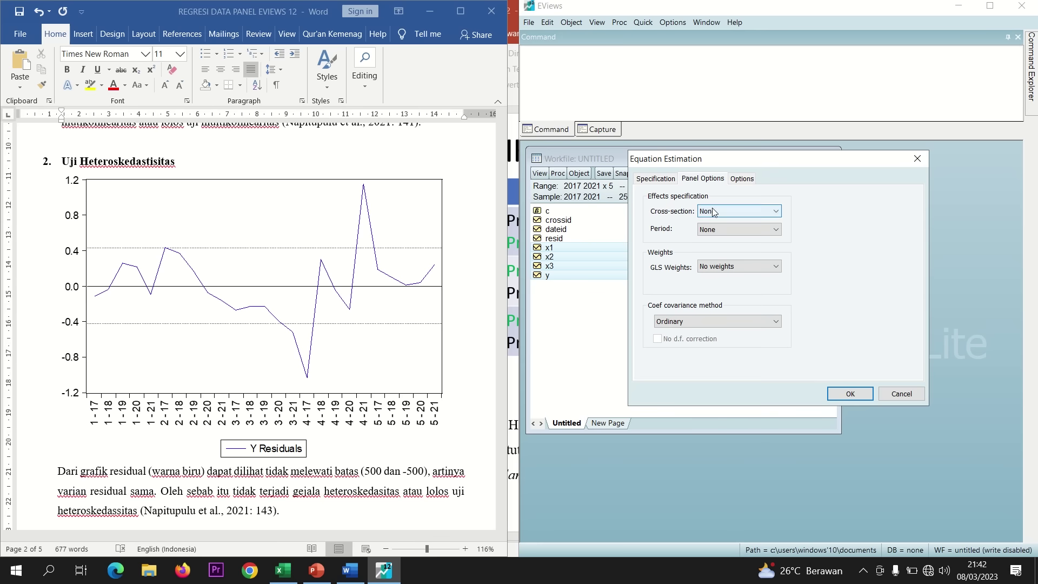
click(846, 400)
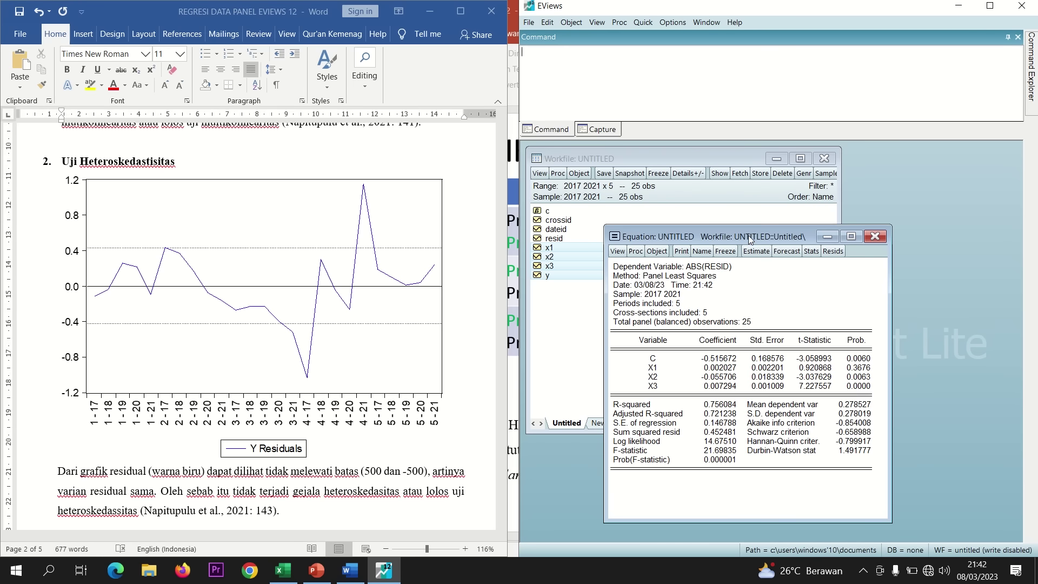
Reposition the ABS(RESID) equation window and highlight the X2 and X3 rows to examine their probabilities
drag(748, 235, 691, 164)
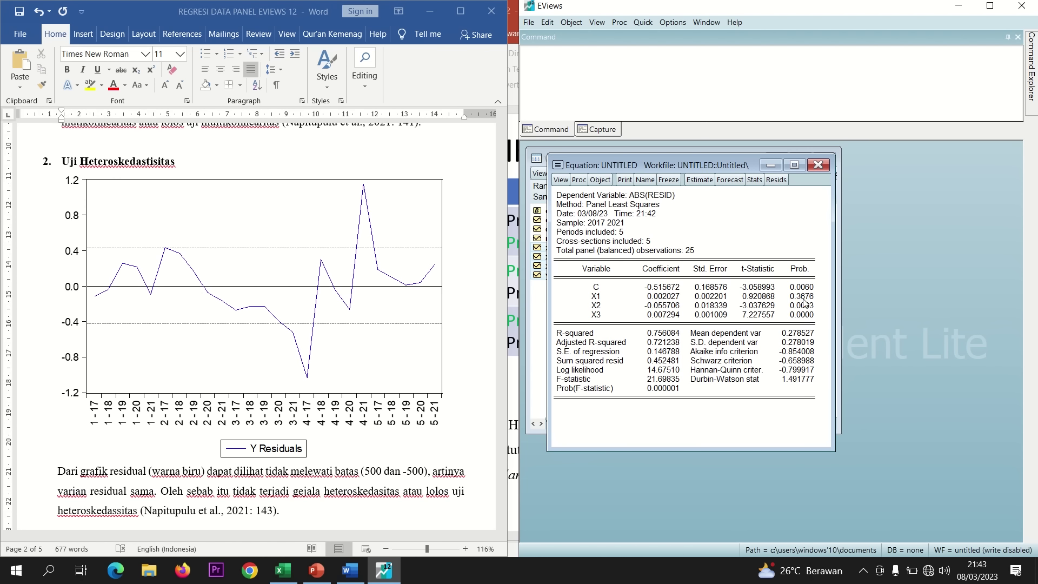
drag(597, 299, 809, 316)
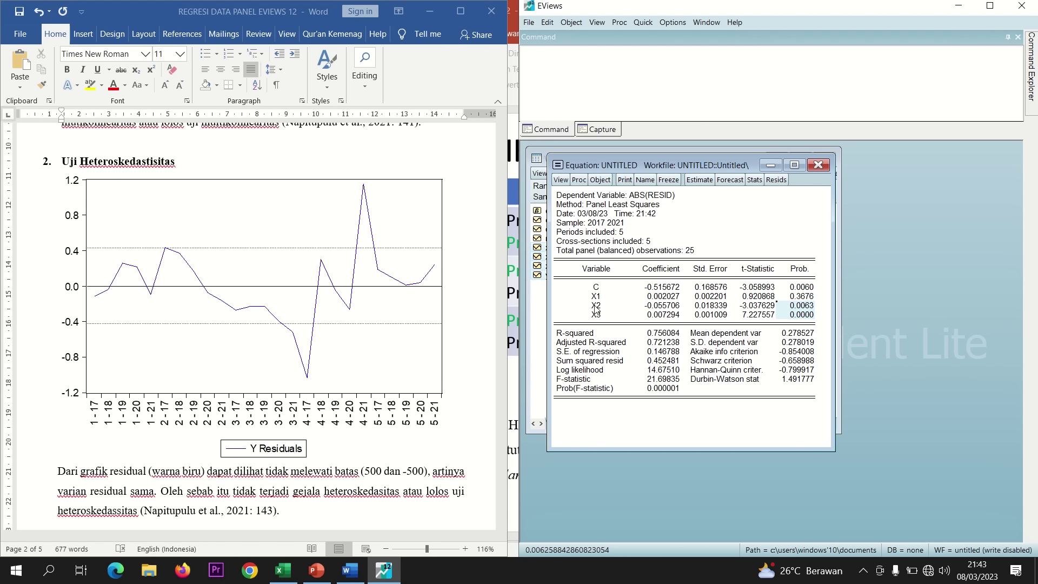
drag(596, 306, 806, 317)
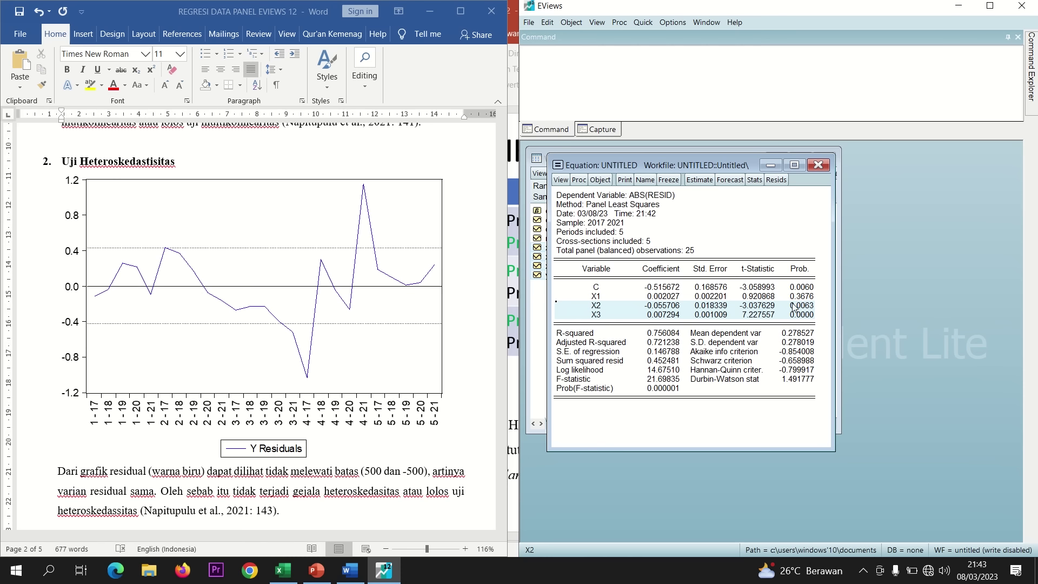
Re-estimate the equation with y as the dependent variable in place of abs(resid), keeping c, x1, x2, x3 and cross-section effects None
click(699, 180)
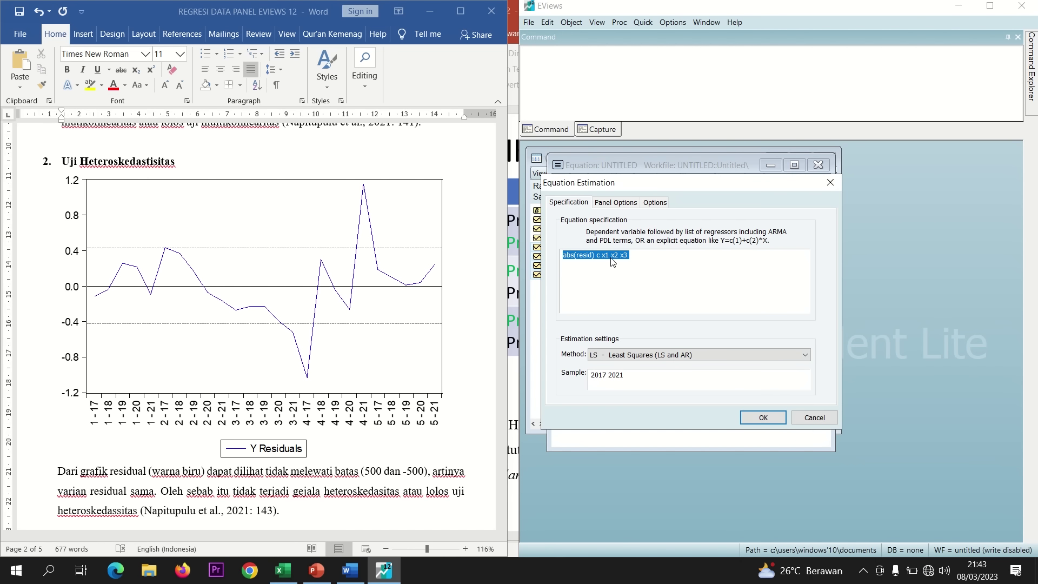
click(593, 256)
key(BackSpace)
key(BackSpace)
key(BackSpace)
key(BackSpace)
key(BackSpace)
key(BackSpace)
key(BackSpace)
key(BackSpace)
key(BackSpace)
key(BackSpace)
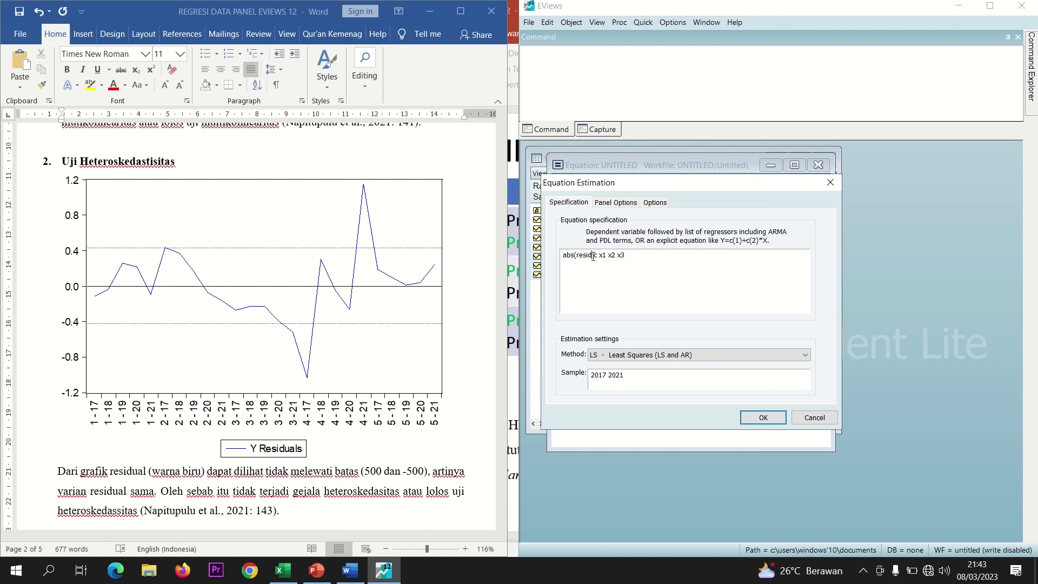
text(y)
click(652, 268)
click(626, 202)
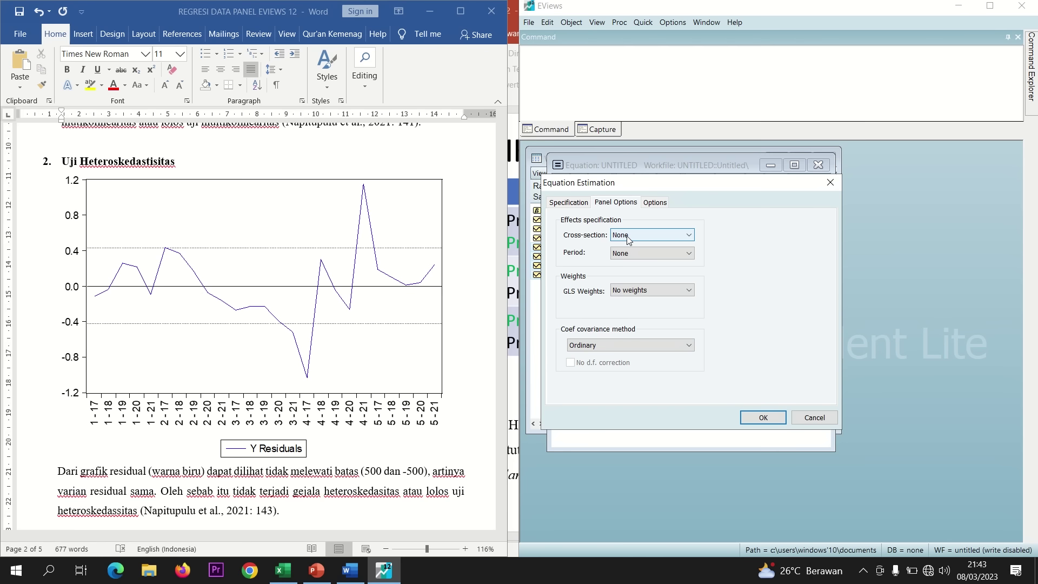
click(763, 418)
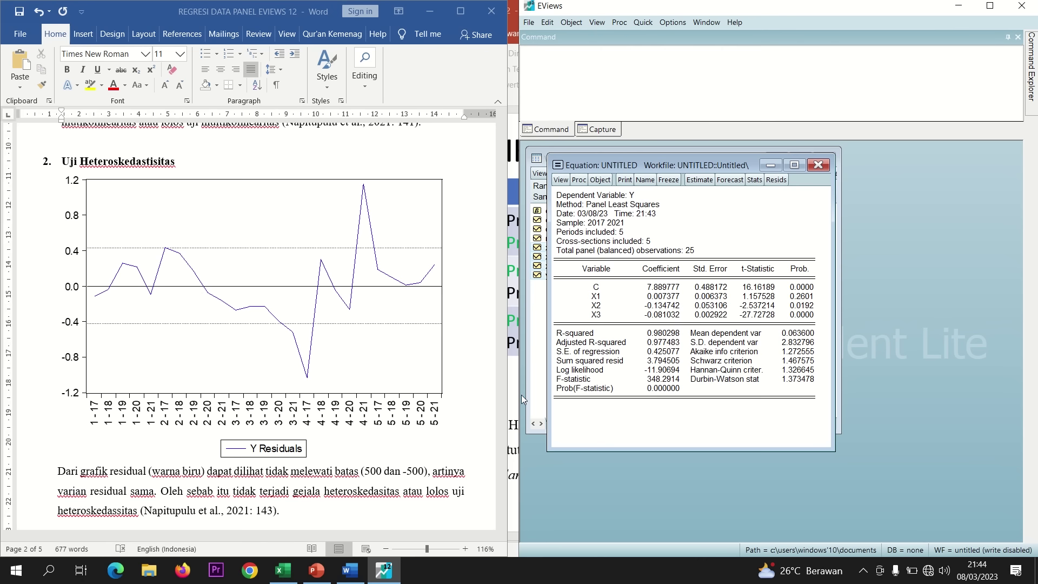
Display the Residual Graph of the Y equation and select its plot area
click(560, 179)
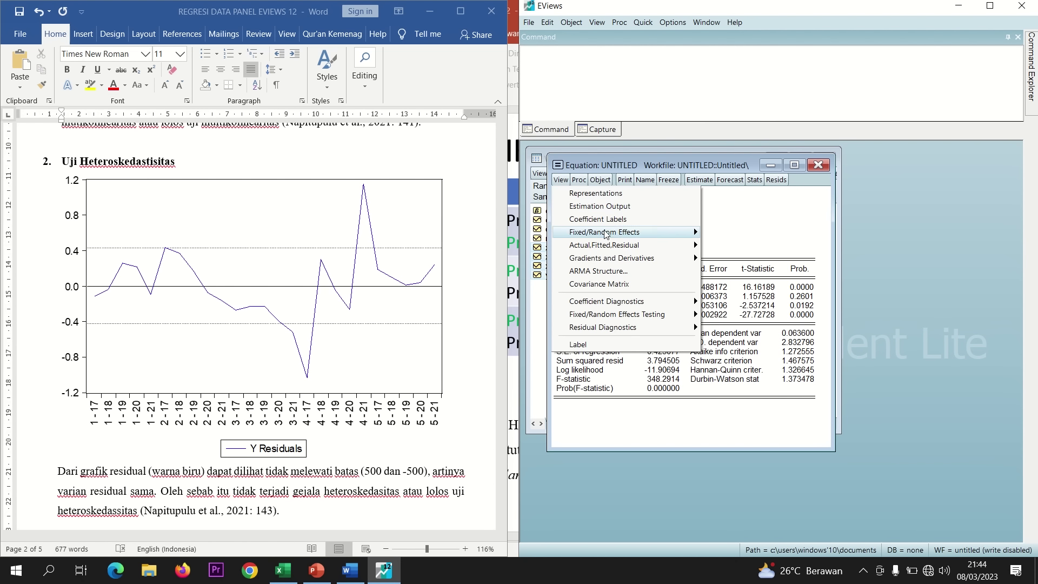
mouse_move(614, 248)
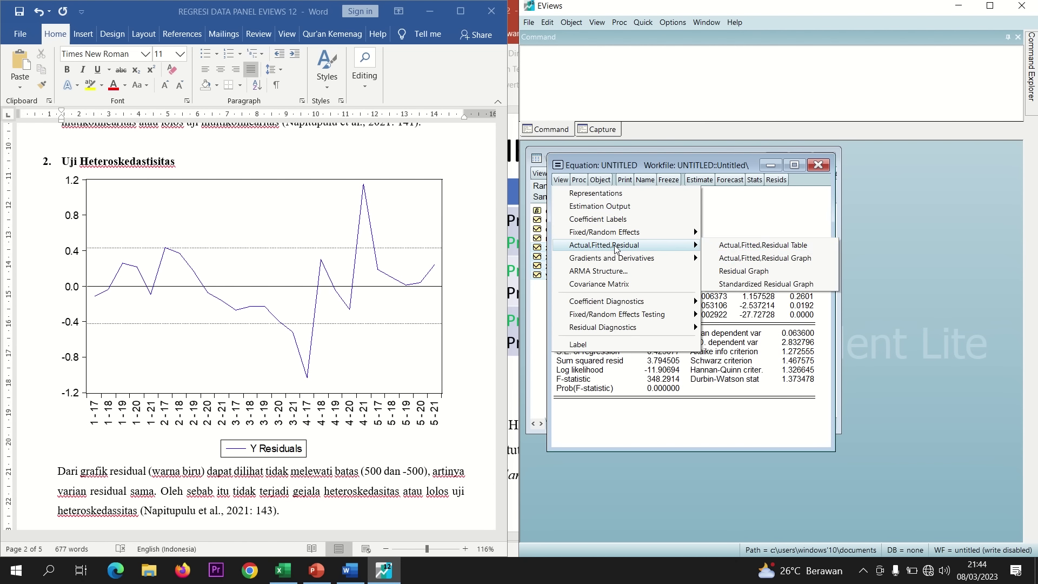
click(768, 270)
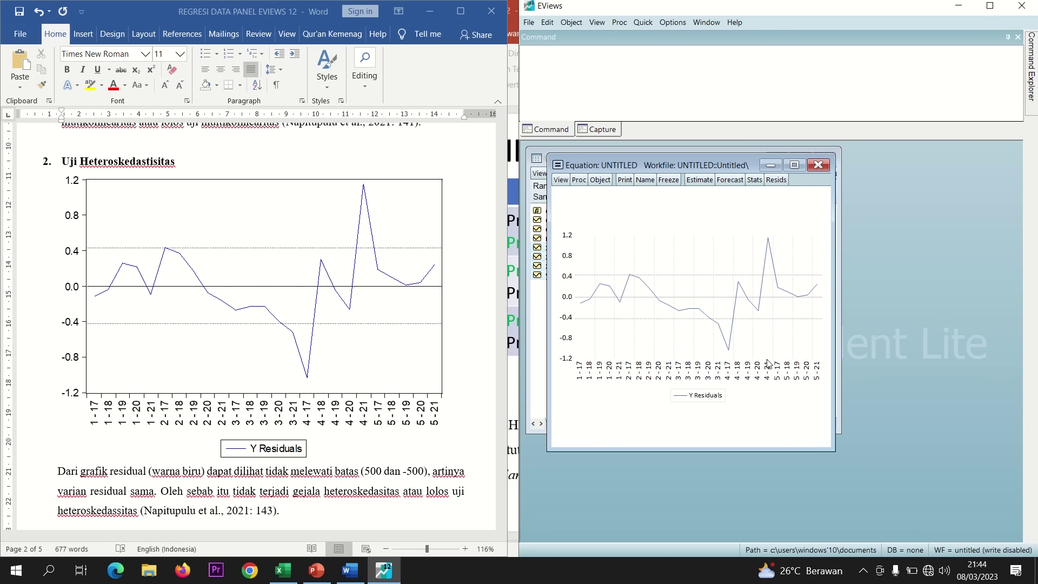
click(600, 239)
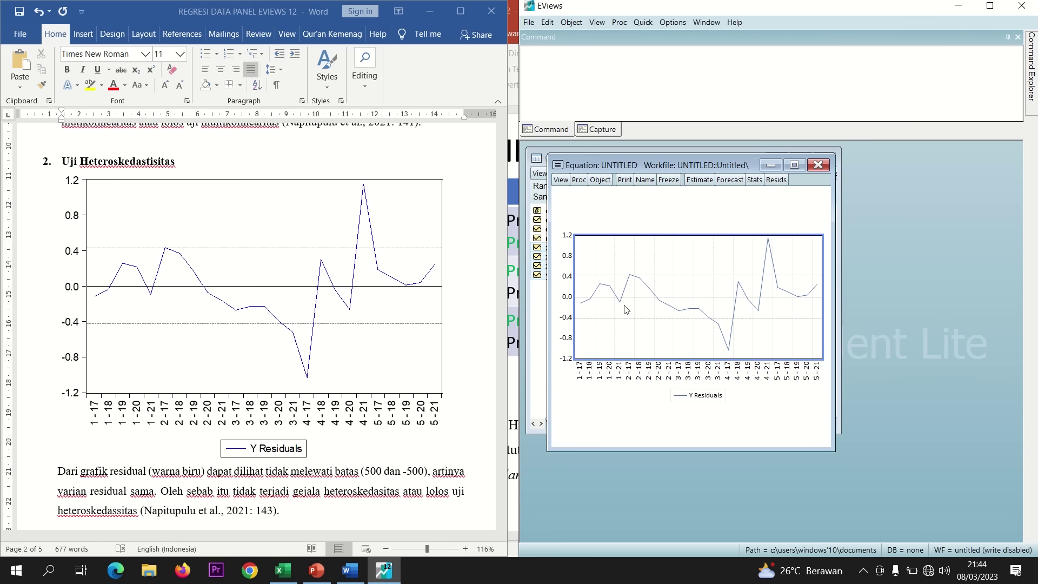
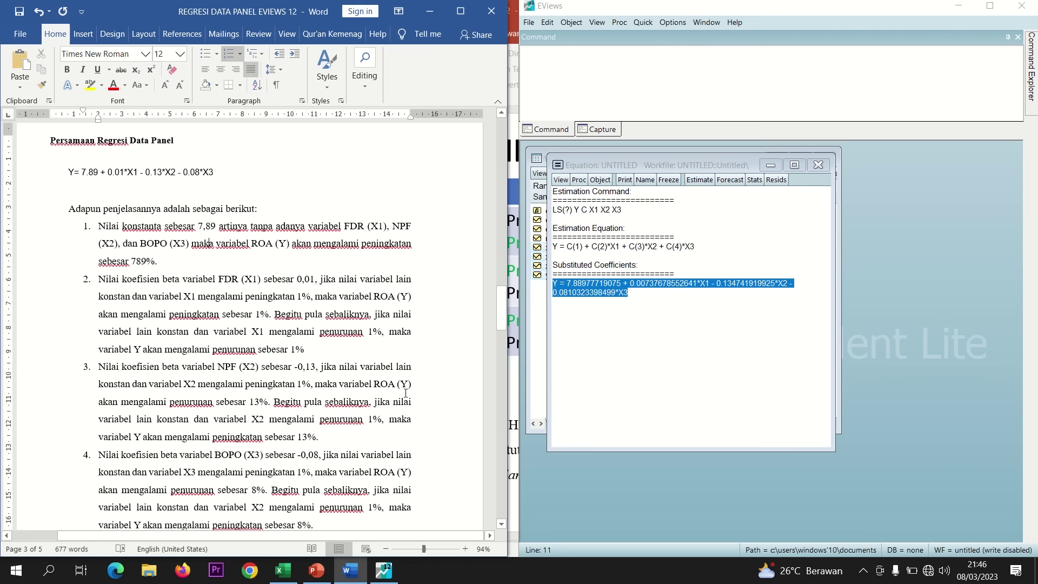
Highlight the constant's explanation under Persamaan Regresi Data Panel in Word, and add a period at the end of the FDR (X1) explanation
drag(89, 173, 182, 173)
click(205, 265)
triple_click(91, 233)
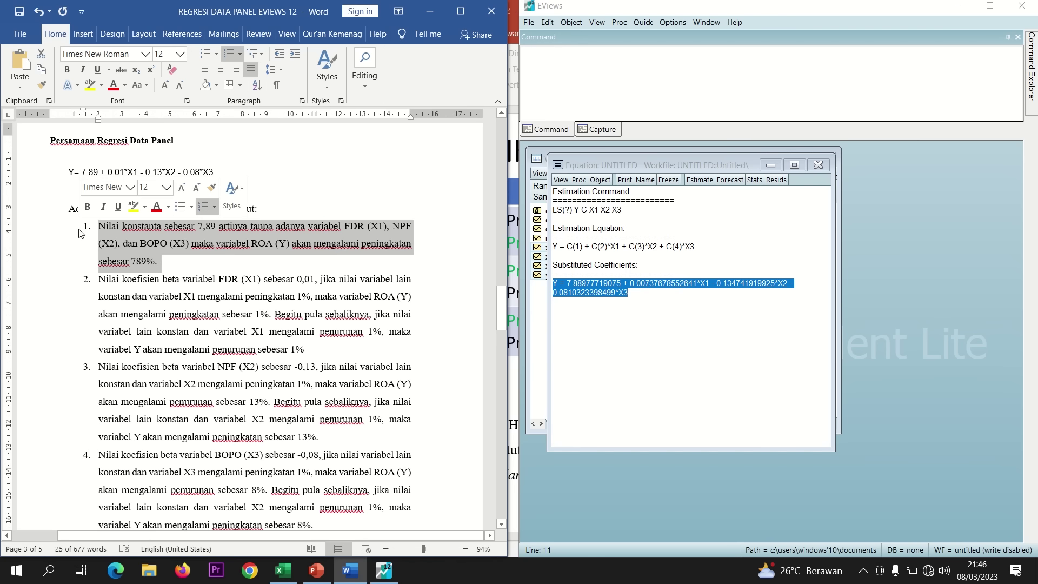
click(310, 347)
text(.)
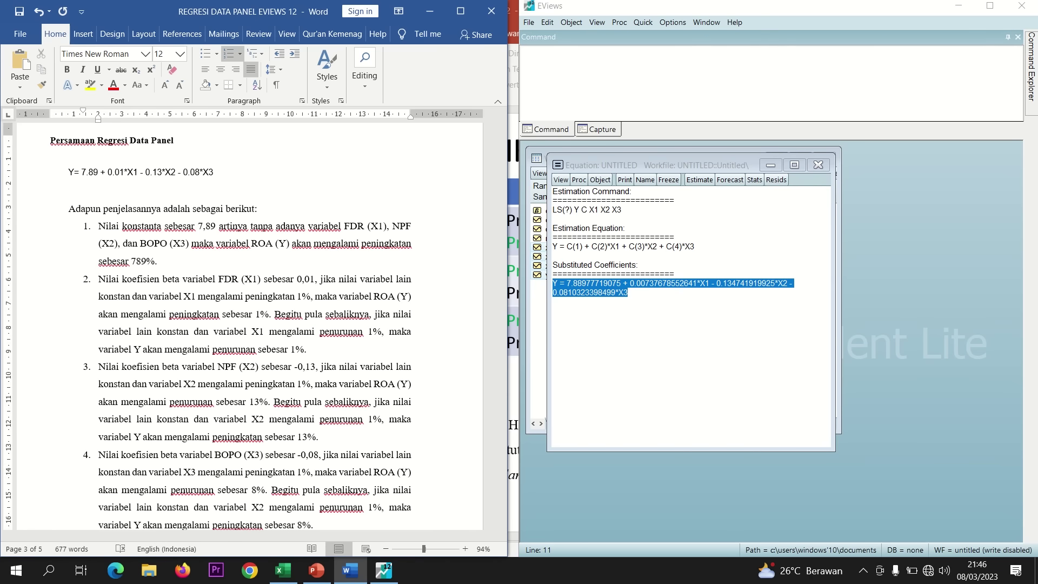
Highlight the numbered explanations of the constant, FDR, NPF and BOPO coefficients one after another to review them
drag(311, 349, 108, 290)
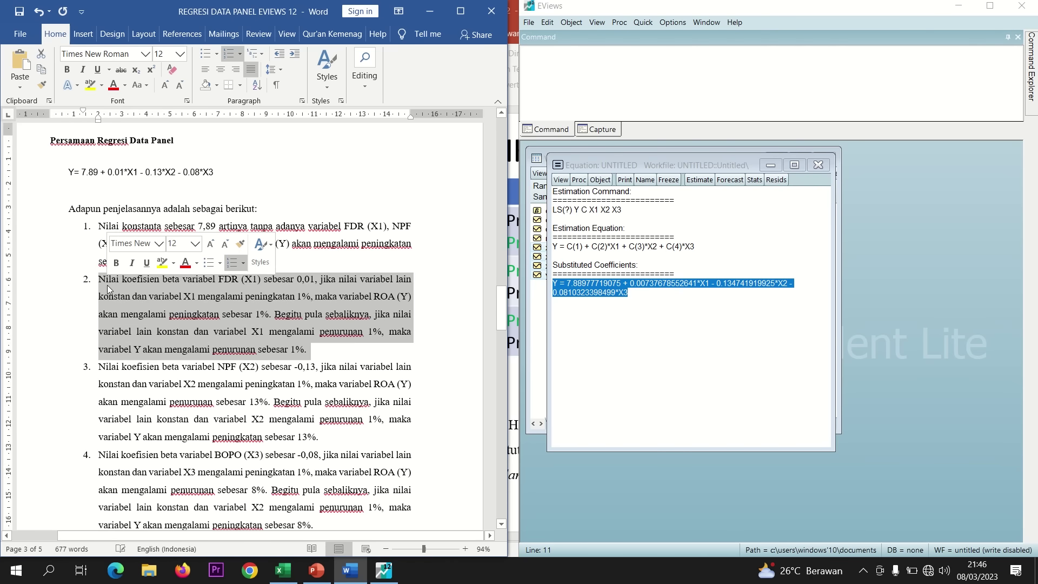
drag(322, 437, 112, 375)
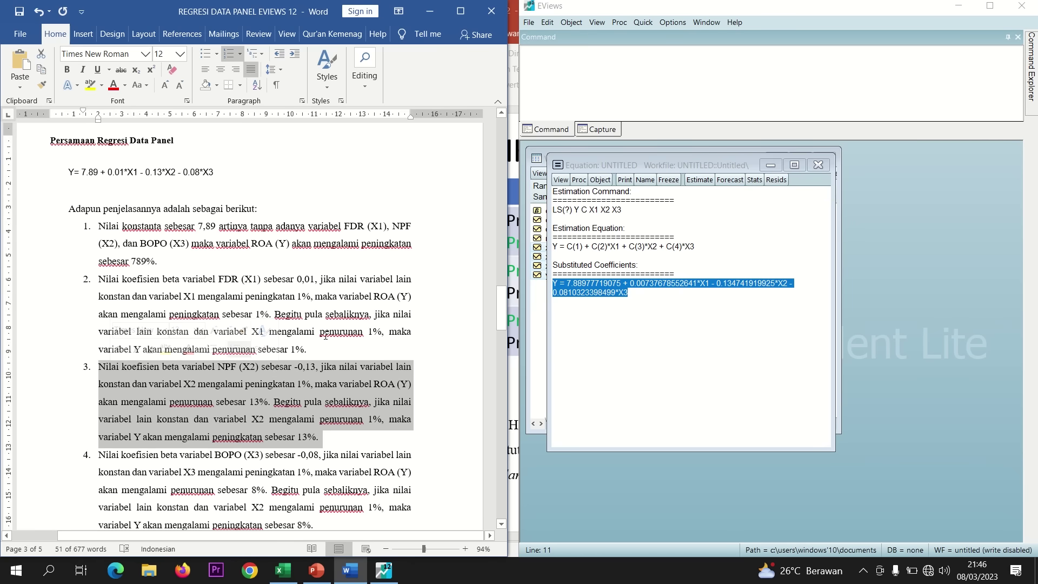
drag(163, 261, 100, 224)
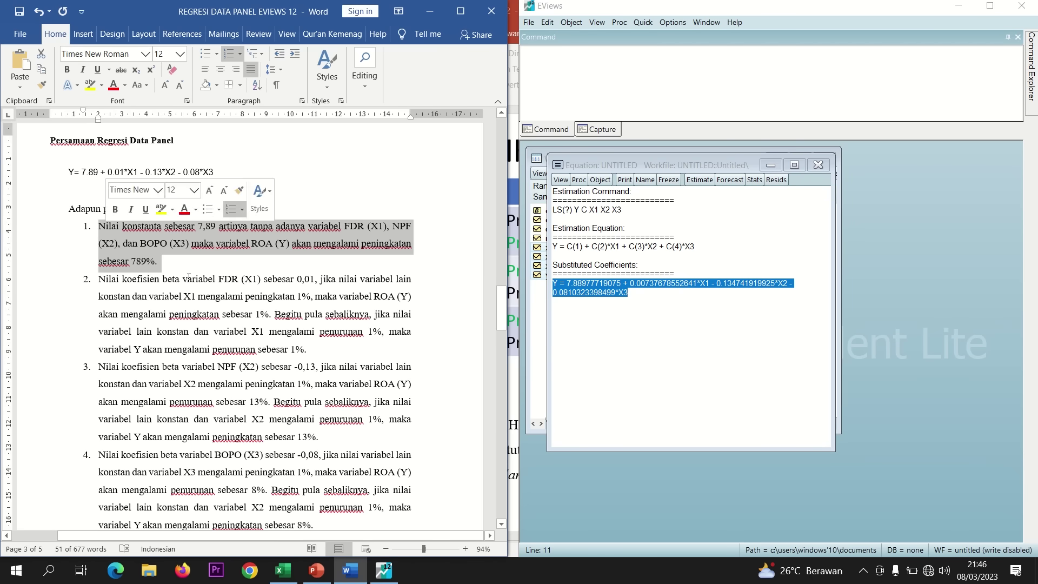
click(306, 349)
drag(308, 349, 100, 282)
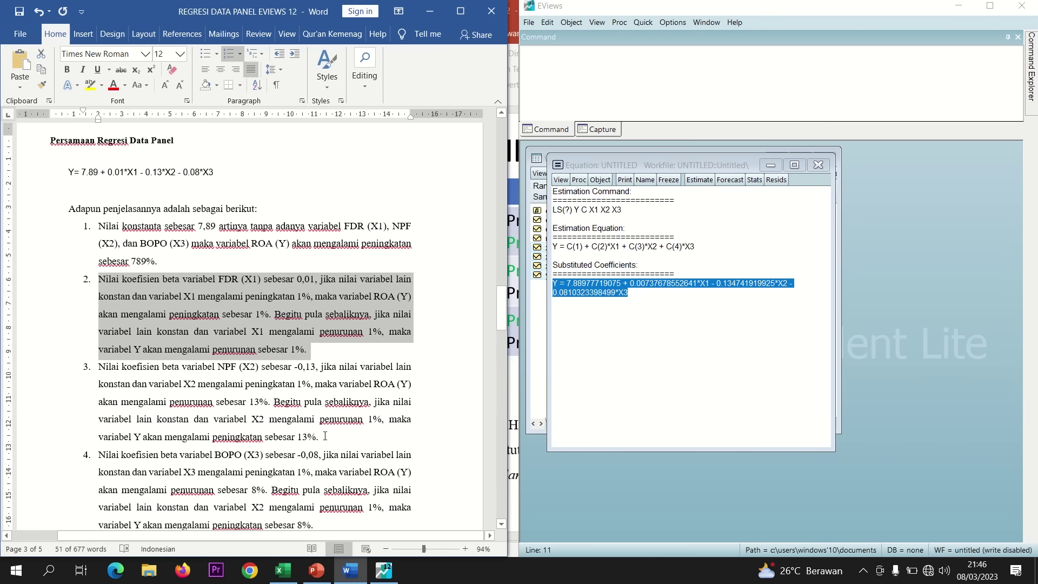
drag(324, 436, 104, 370)
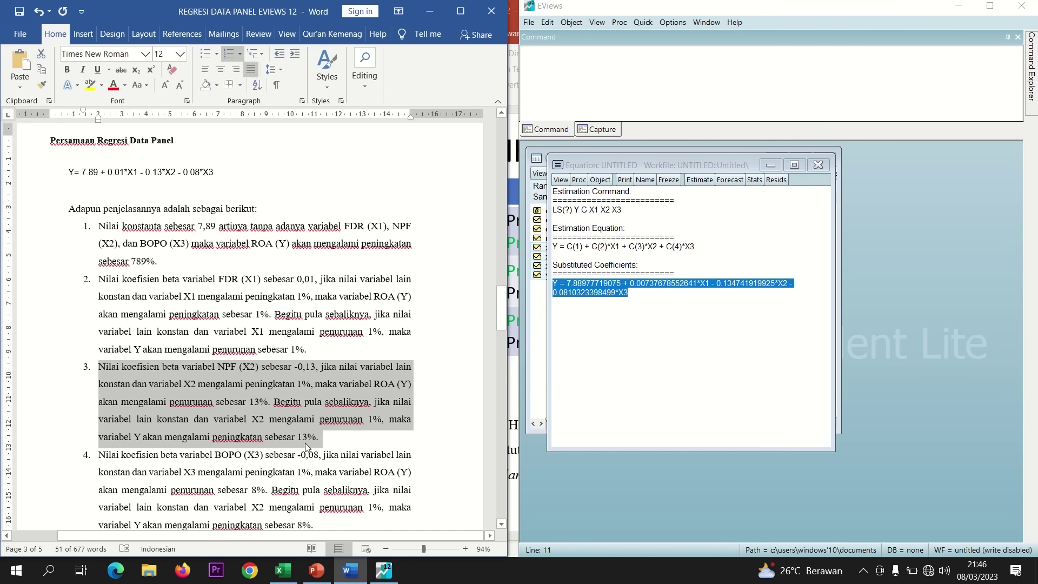
drag(327, 529, 100, 456)
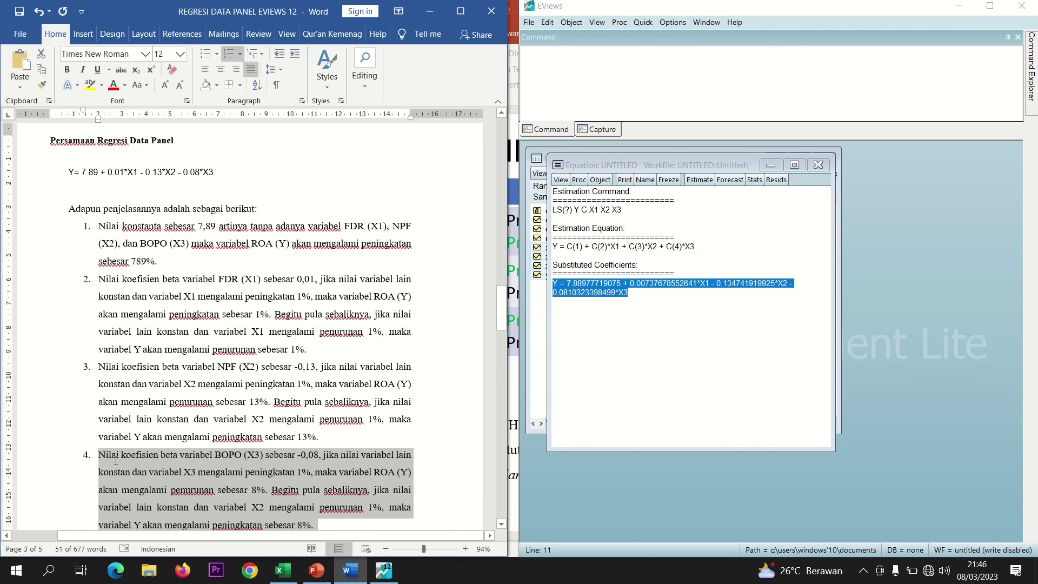
click(395, 412)
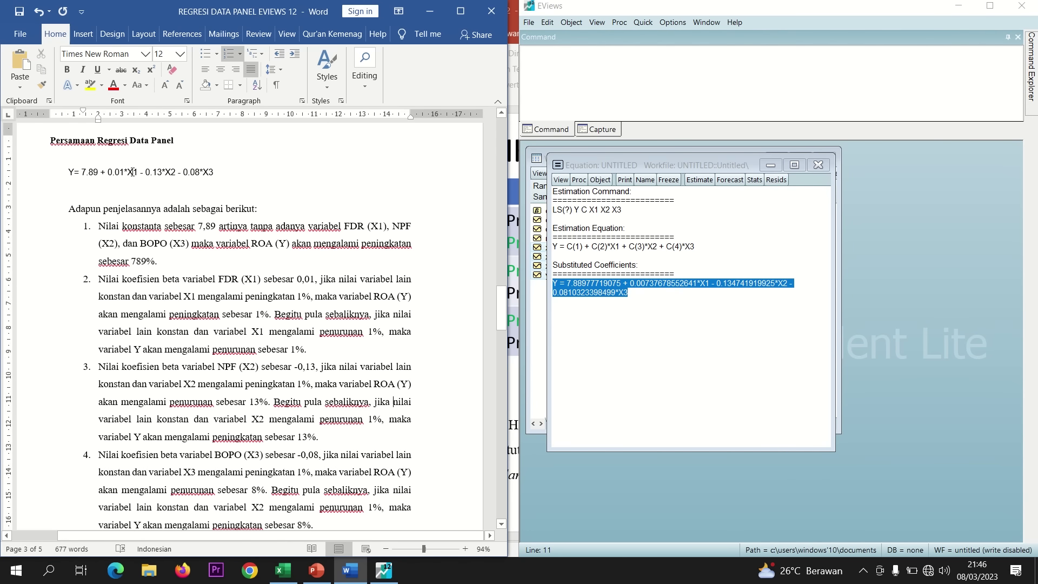
Highlight the X1 and X2 coefficients in the written regression equation to examine their values and signs
drag(124, 173, 108, 174)
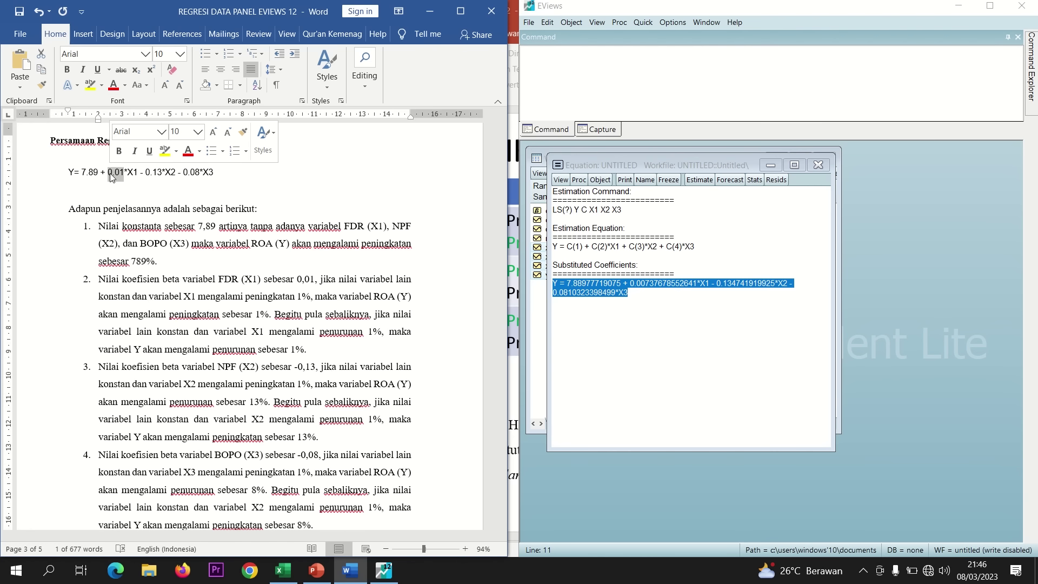
click(127, 181)
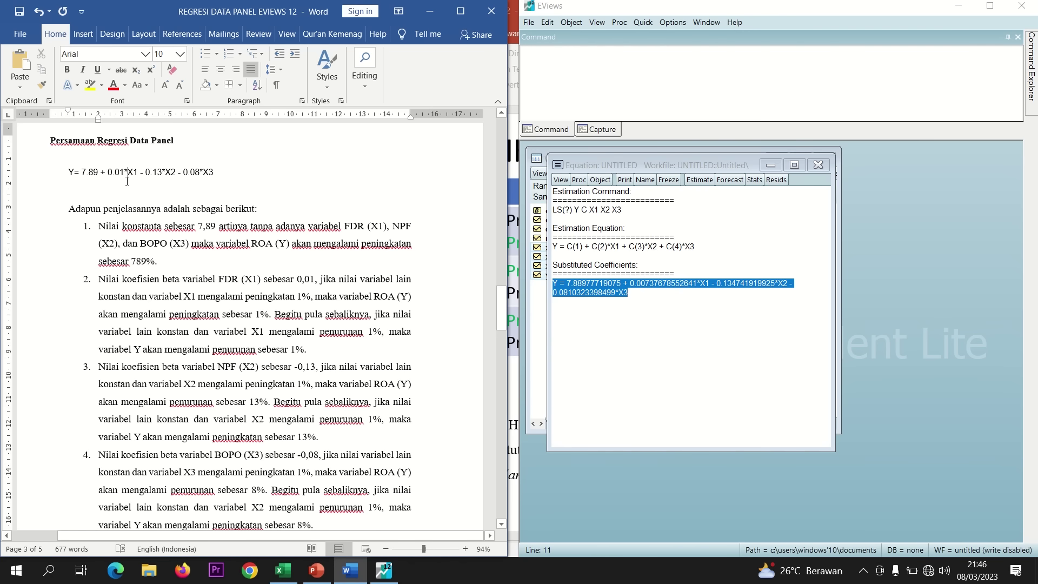
drag(161, 172, 144, 177)
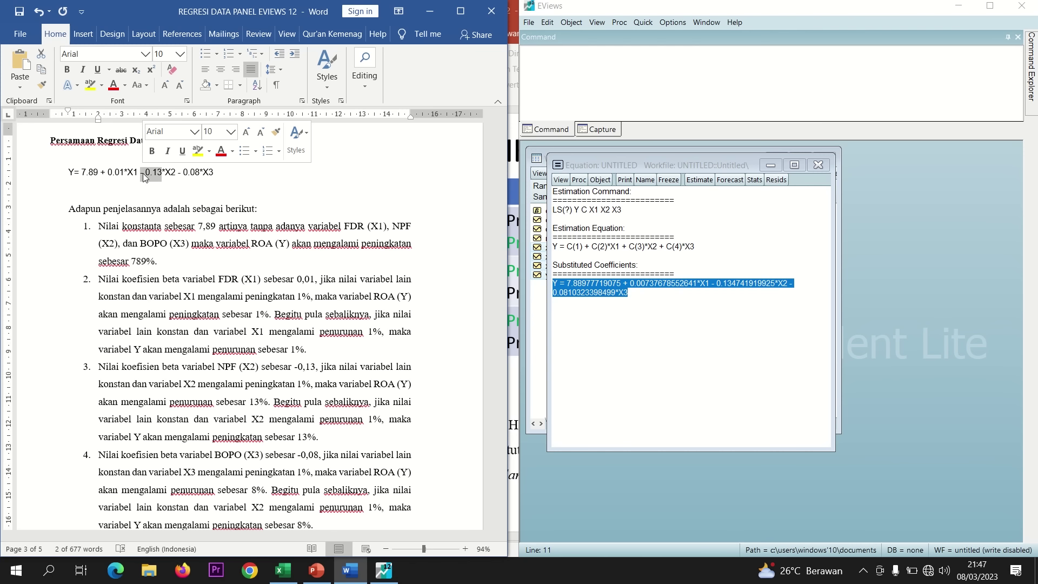
click(159, 184)
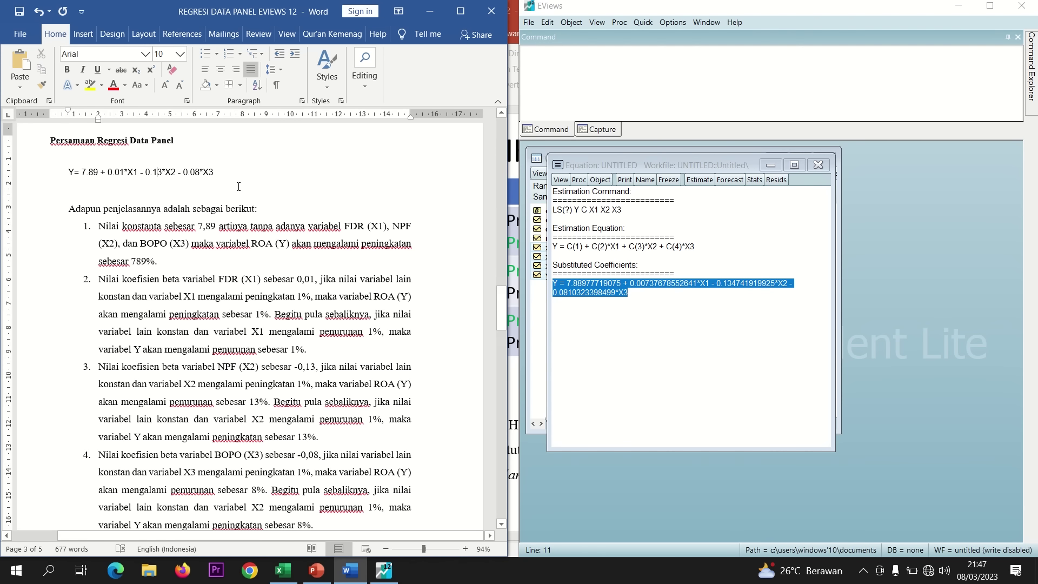
Bring the Hasil Uji t section into view in Word, and show the Estimation Output of the Y equation in EViews
drag(499, 303, 497, 379)
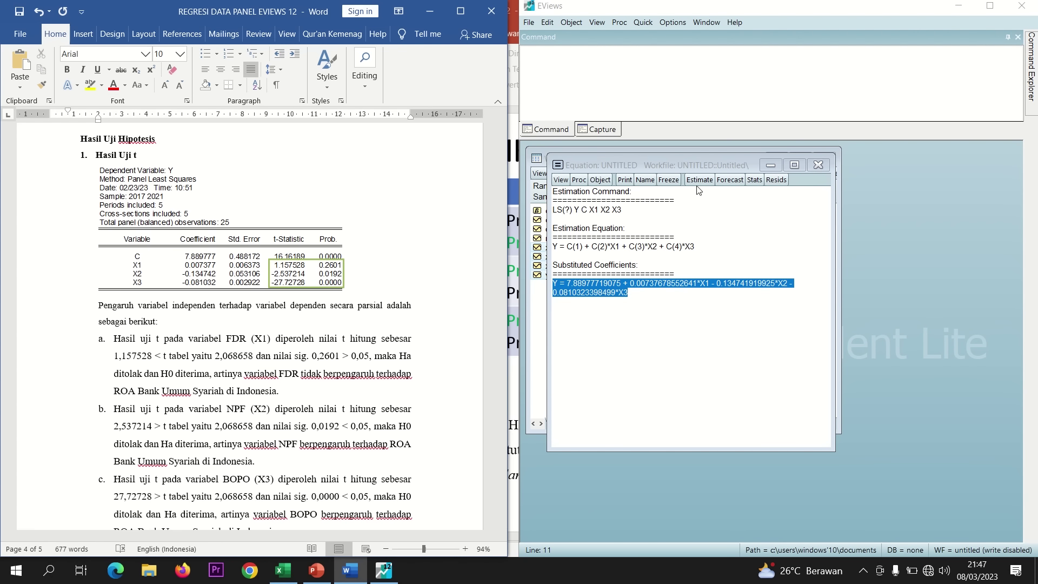
click(560, 181)
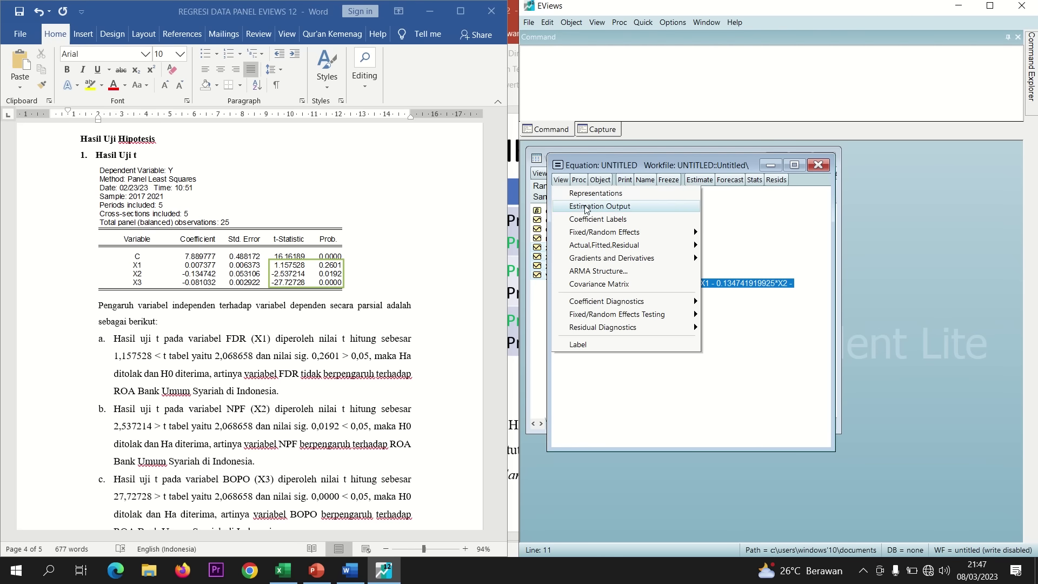
click(569, 207)
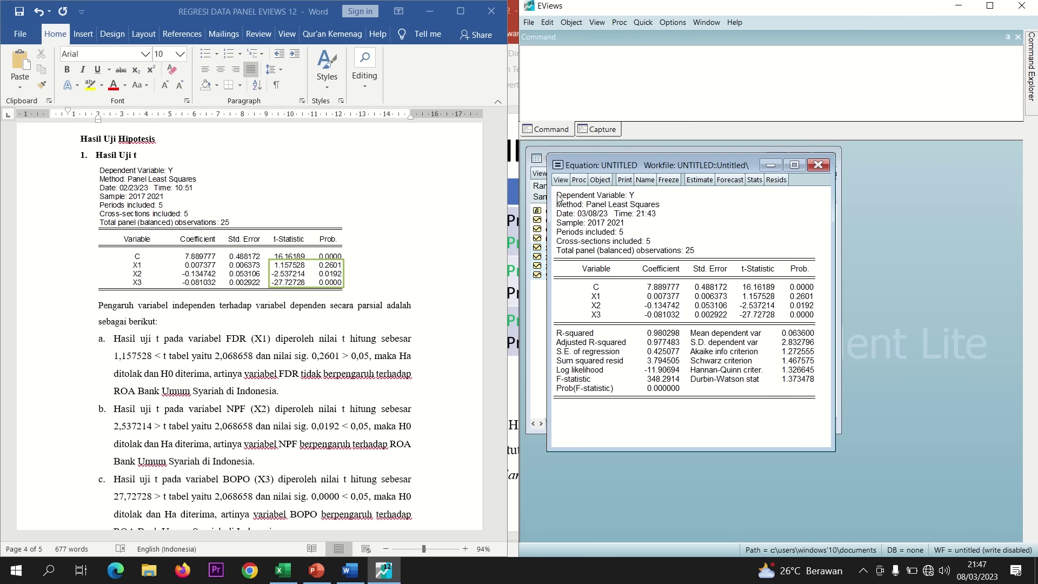
Copy the part of the estimation output from the Dependent Variable line through the X3 row
drag(559, 199, 814, 323)
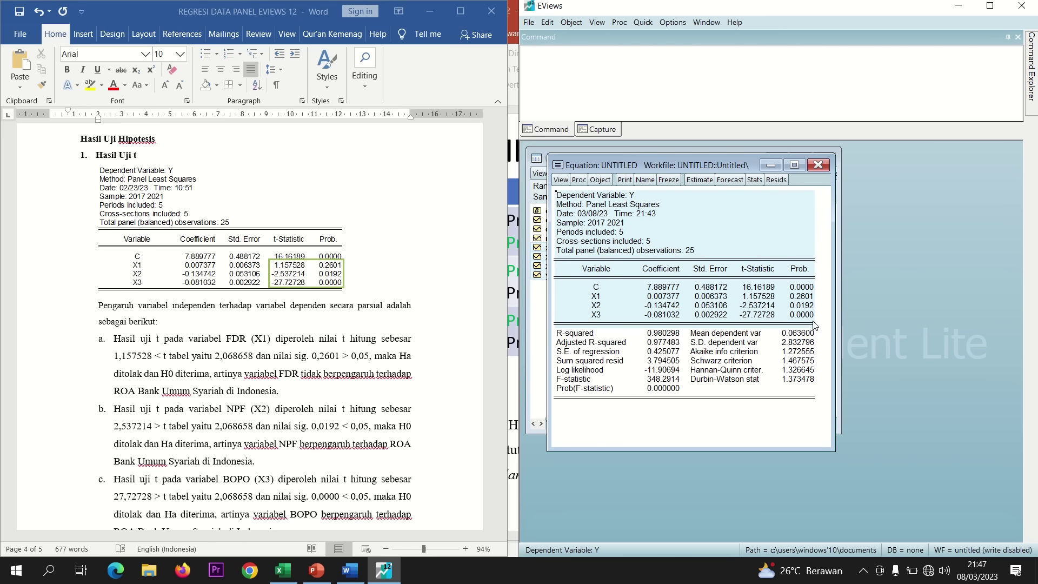
right_click(769, 299)
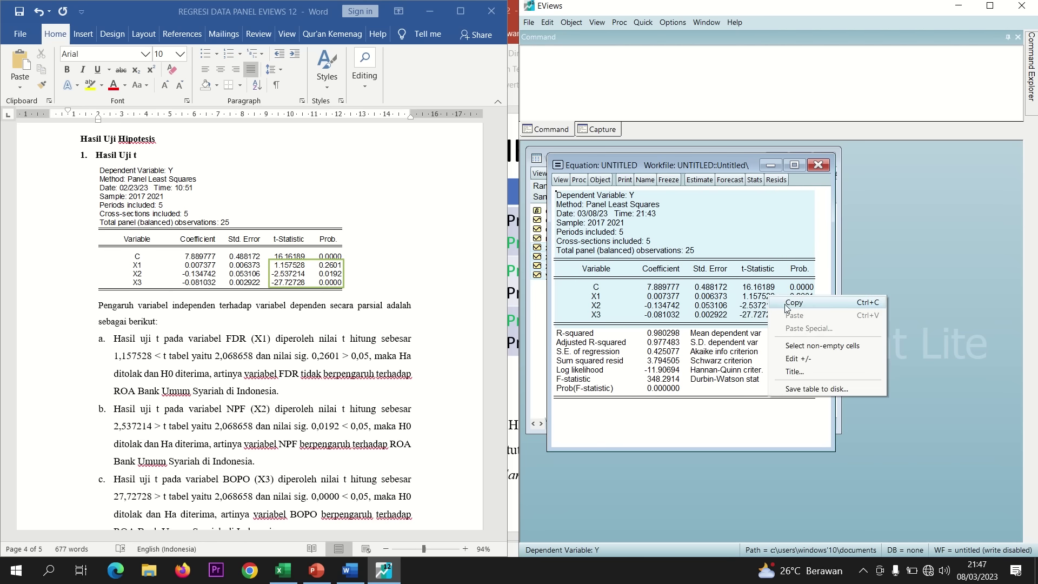
click(787, 303)
click(749, 301)
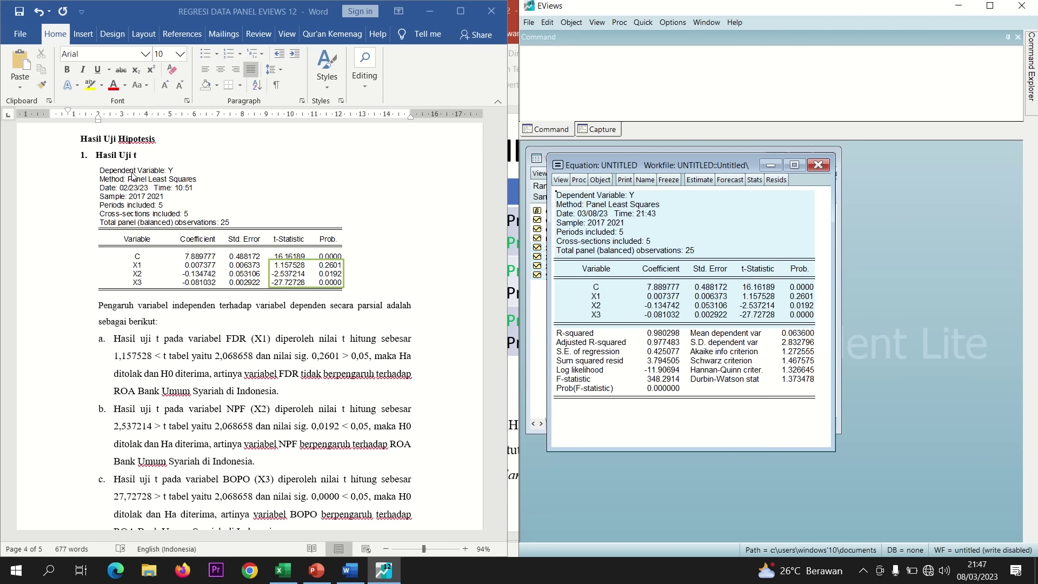
Switch to PowerPoint, color the first three hypothesis pairs on the HIPOTESIS slide blue, and return to Word and EViews
click(319, 568)
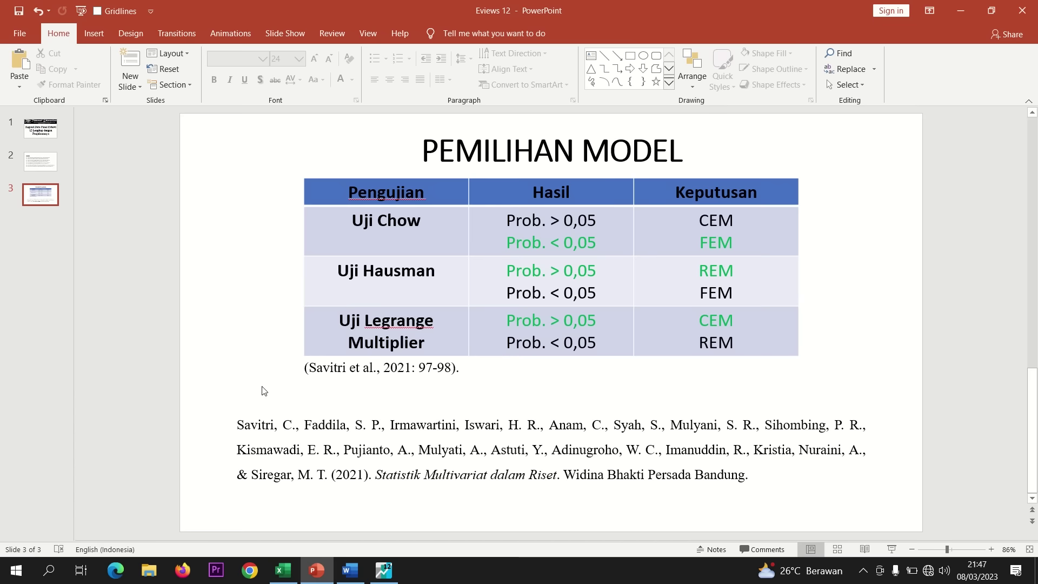
click(42, 165)
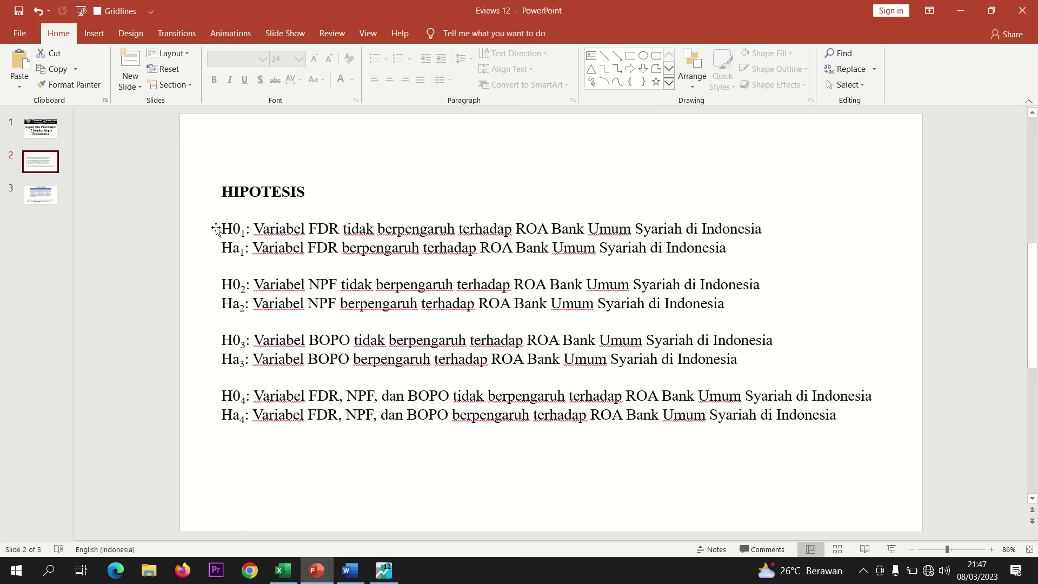
drag(217, 230, 732, 361)
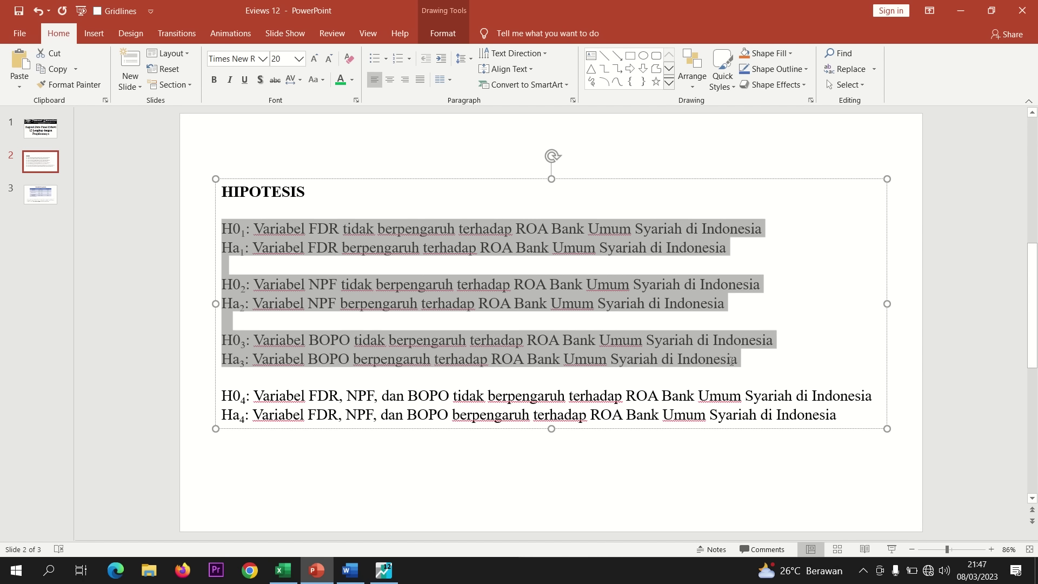
click(341, 82)
click(351, 83)
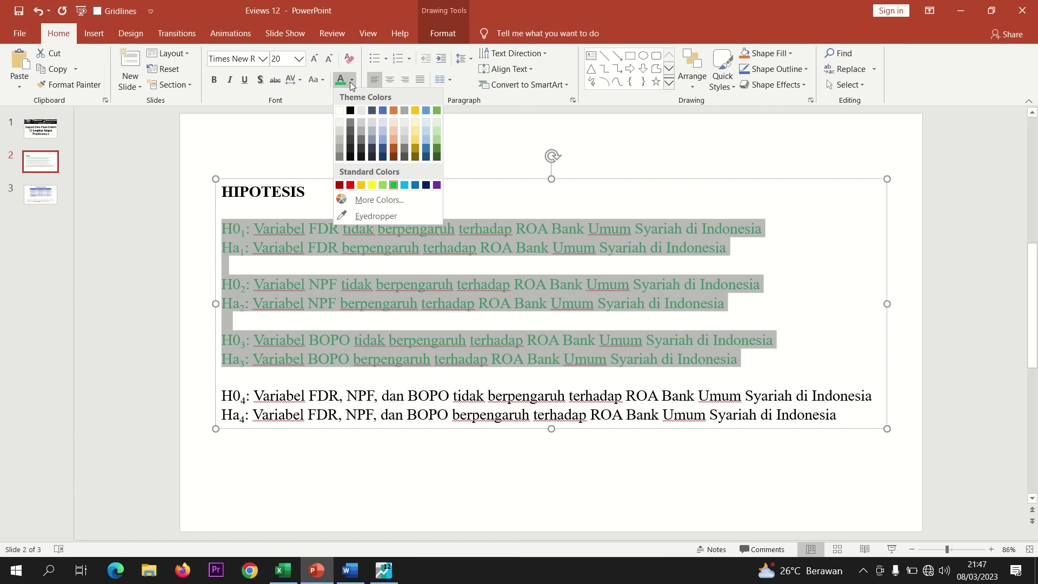
click(384, 117)
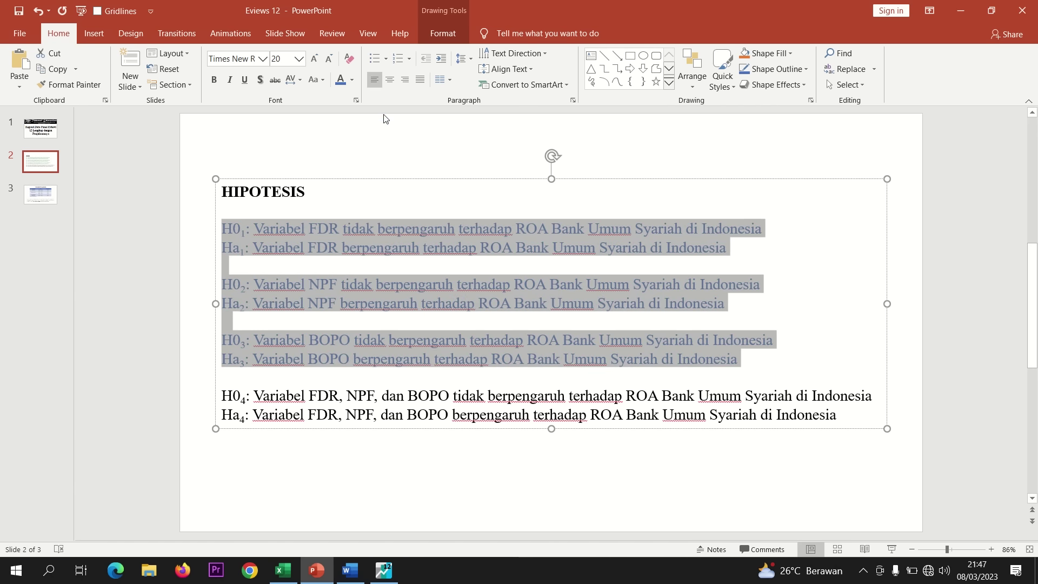
click(467, 415)
click(446, 470)
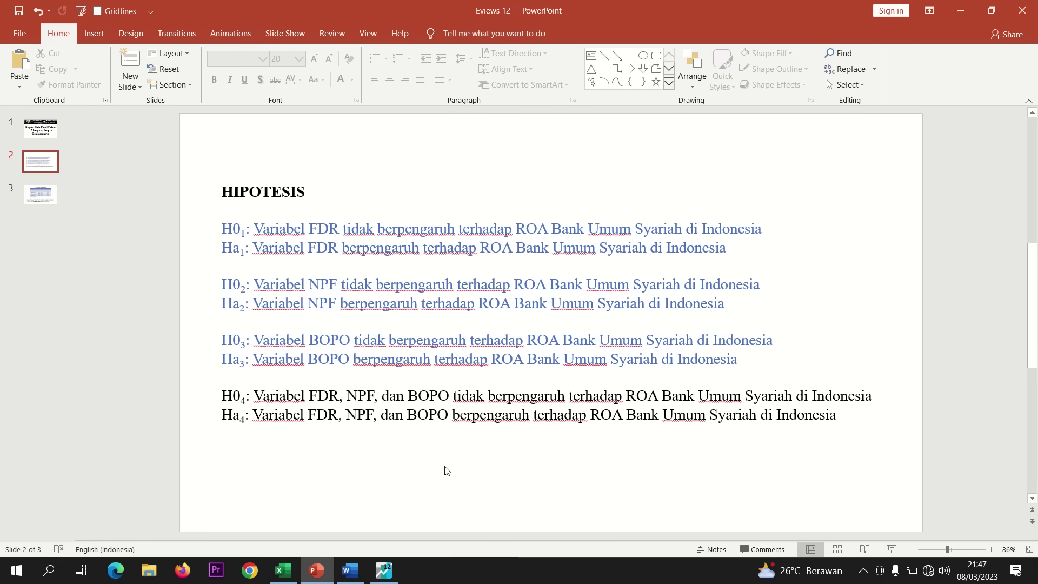
click(352, 571)
click(375, 575)
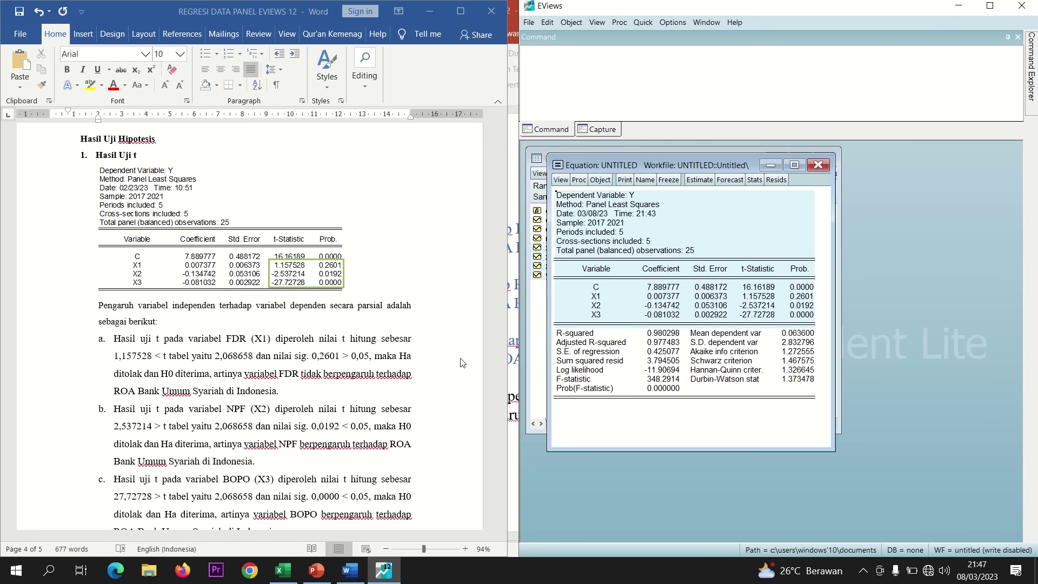
Highlight the t-table value in the FDR (X1) paragraph in Word, and switch to Sheet2 of the Excel workbook
click(339, 309)
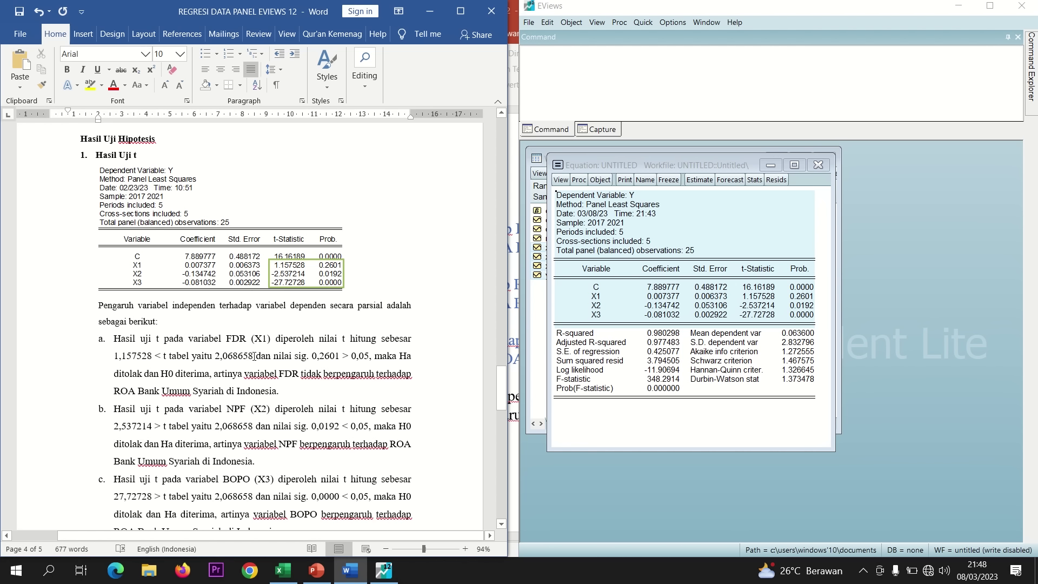
drag(254, 355, 215, 355)
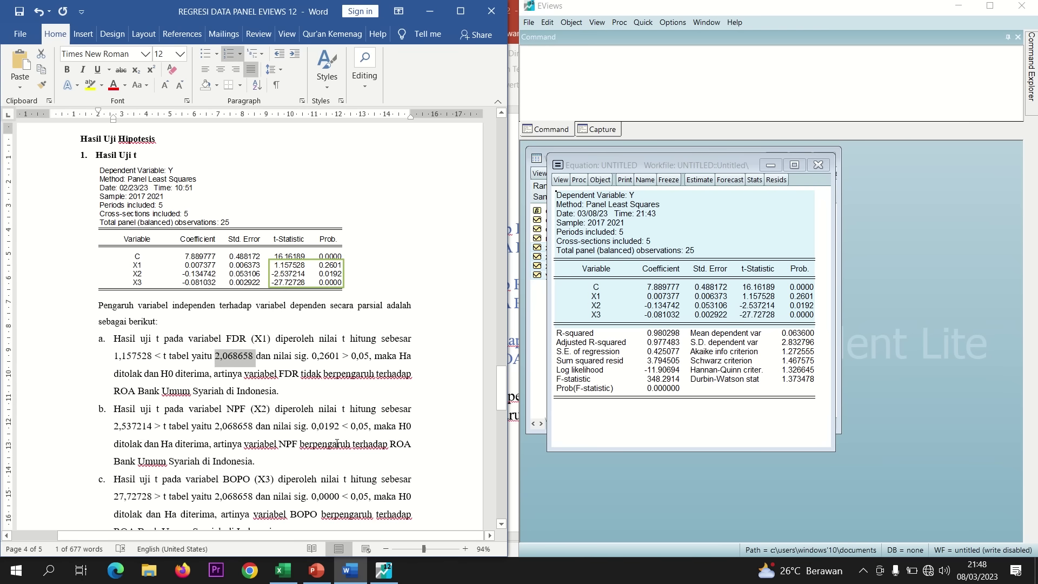
click(283, 571)
click(120, 532)
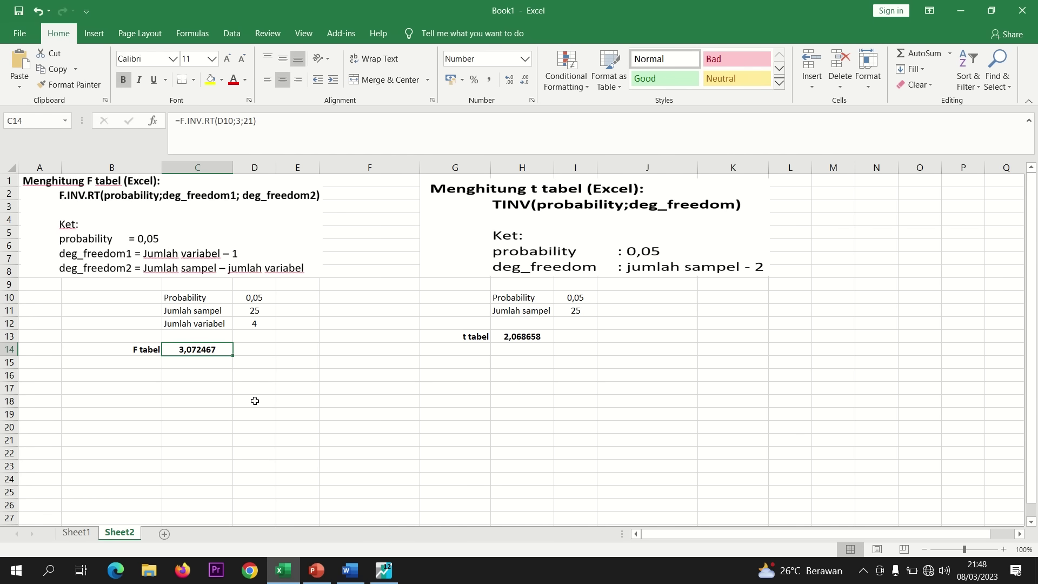
Clear the t tabel formula from cell H13
click(537, 339)
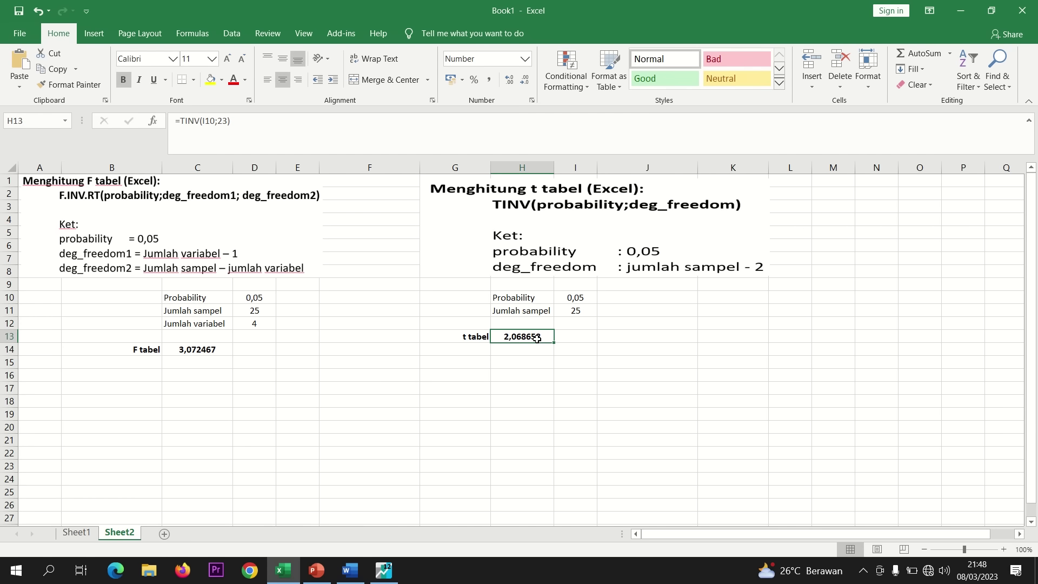
key(BackSpace)
click(528, 359)
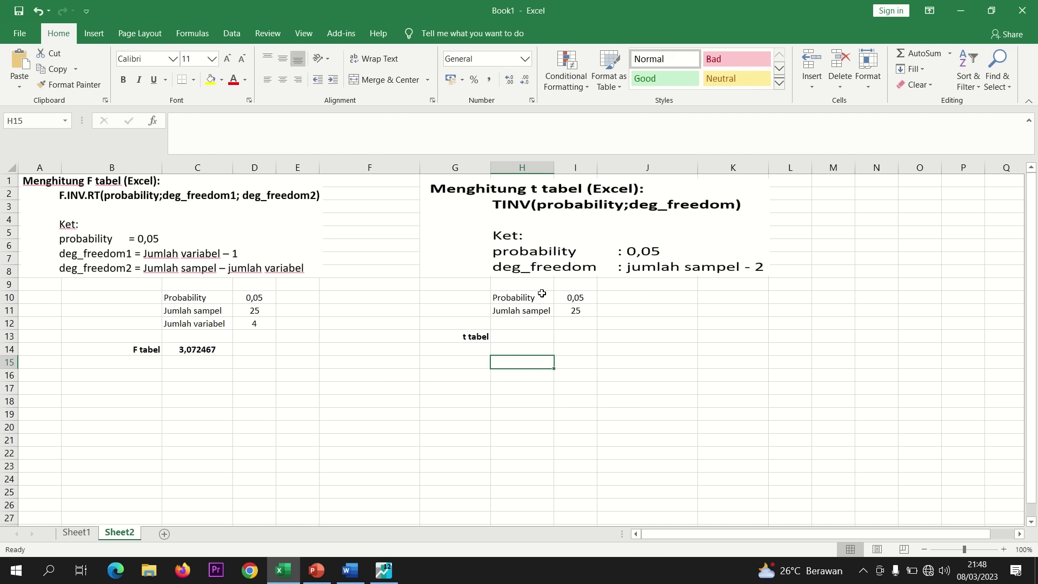
Review the probability and sample size entries for the t table, and check the periods and bank codes on Sheet1
click(523, 297)
click(571, 298)
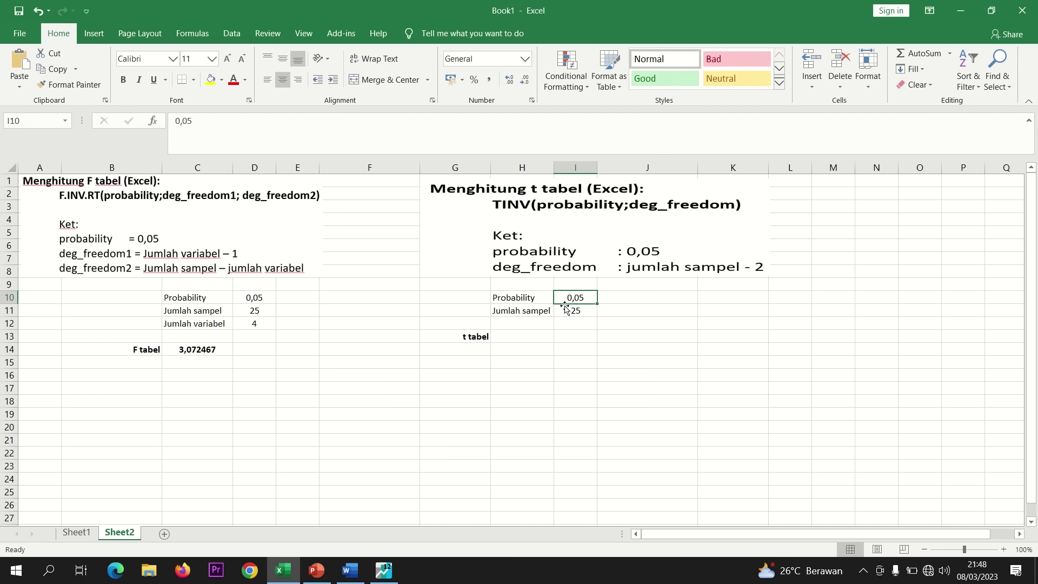
click(535, 311)
click(568, 312)
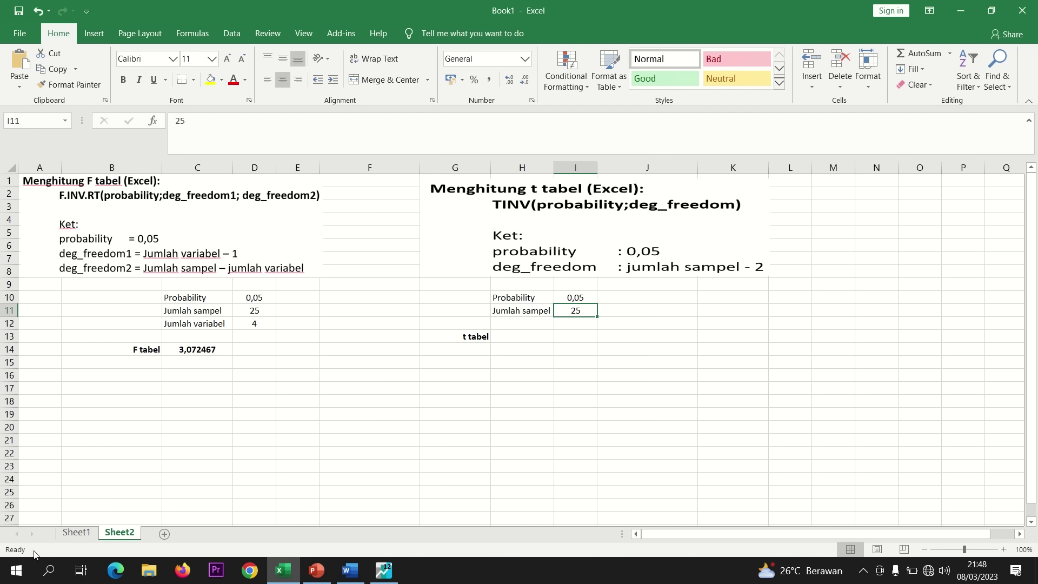
click(76, 533)
click(144, 212)
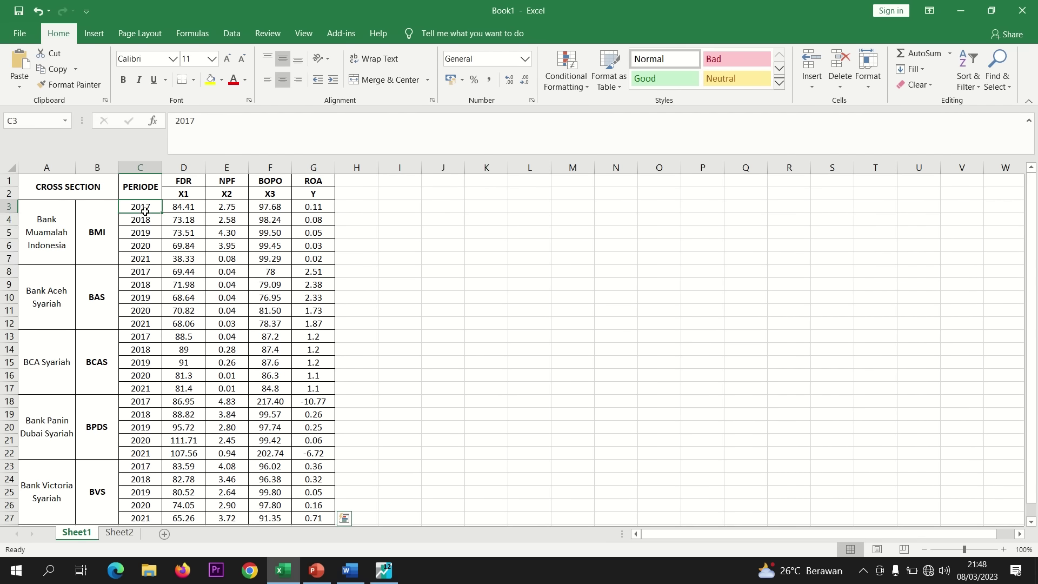
drag(144, 212, 115, 518)
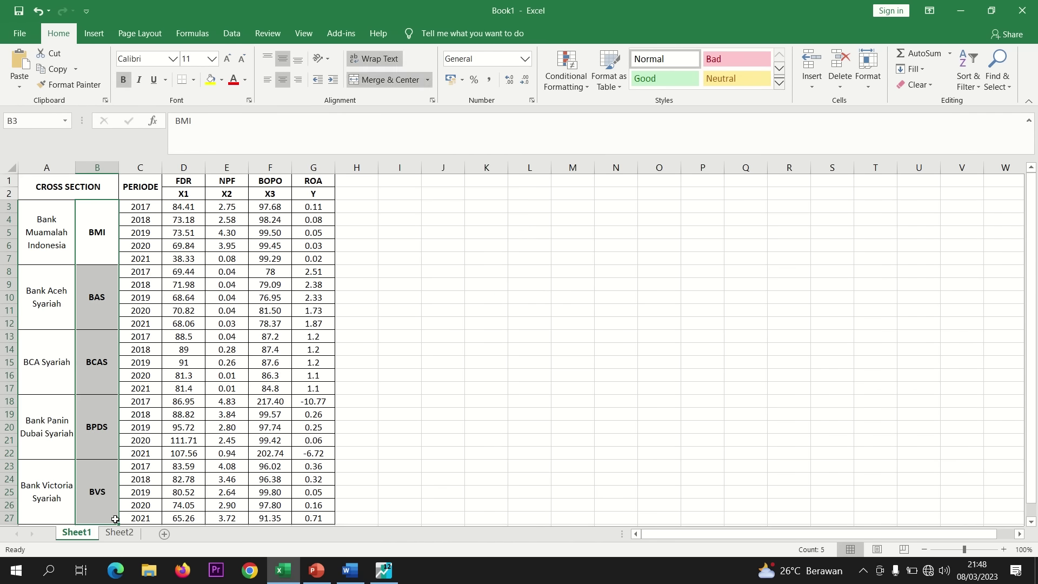
Calculate the t tabel value in cell H13 of Sheet2 with the formula =TINV(I10;23)
click(119, 533)
click(522, 336)
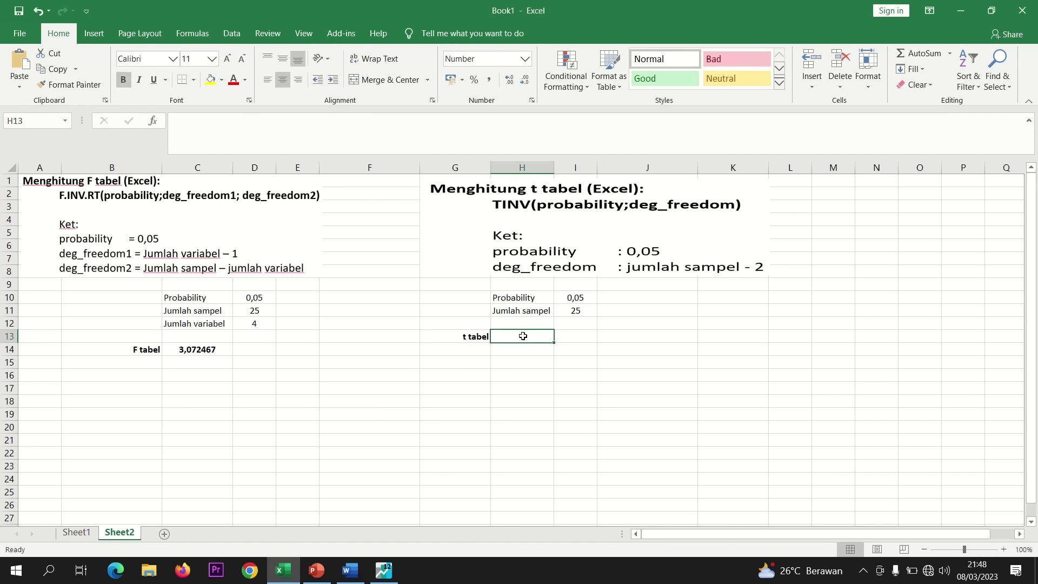
text(=)
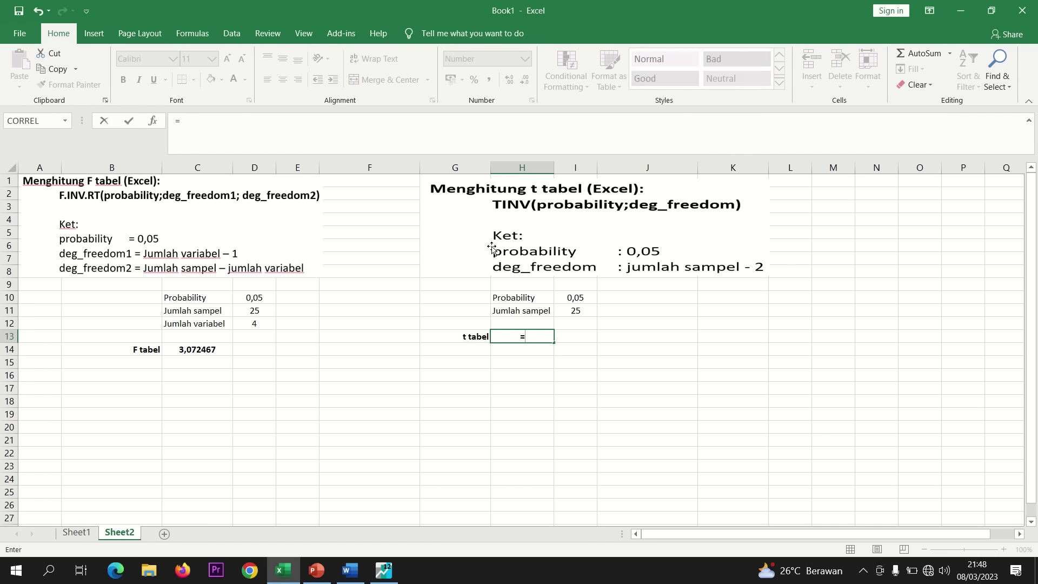
text(tinv)
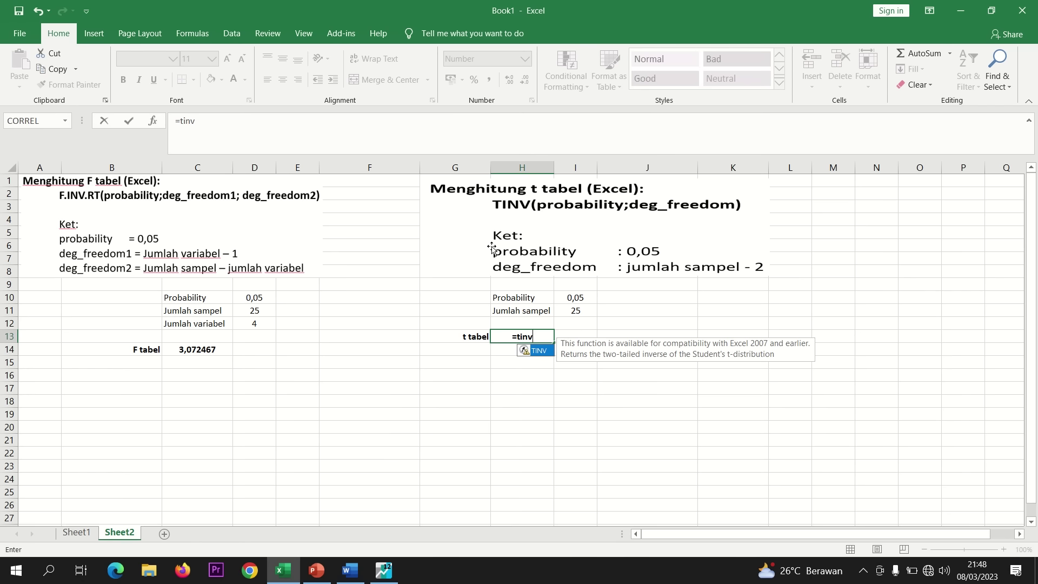
text(()
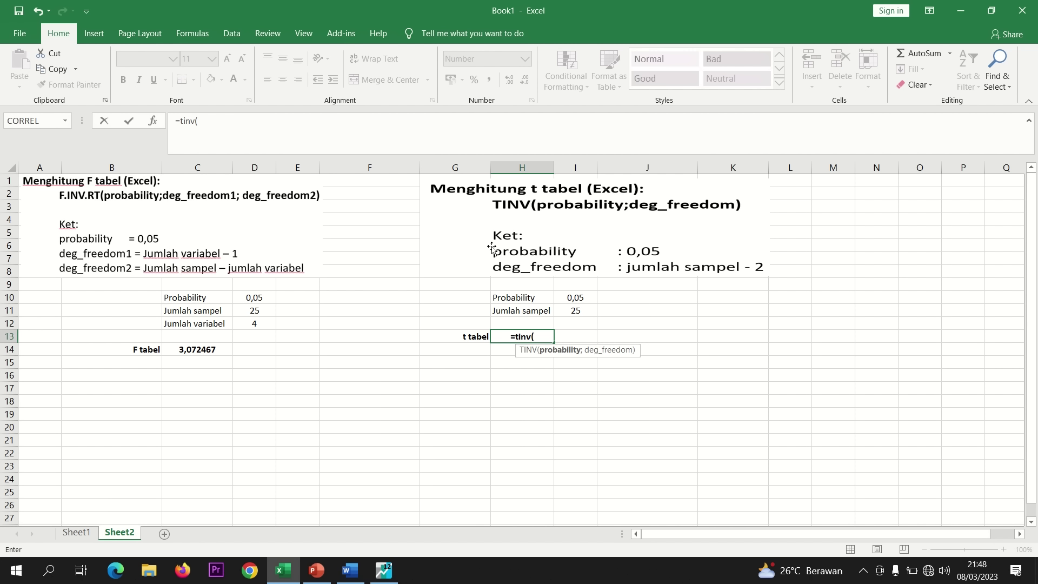
click(567, 297)
text(;)
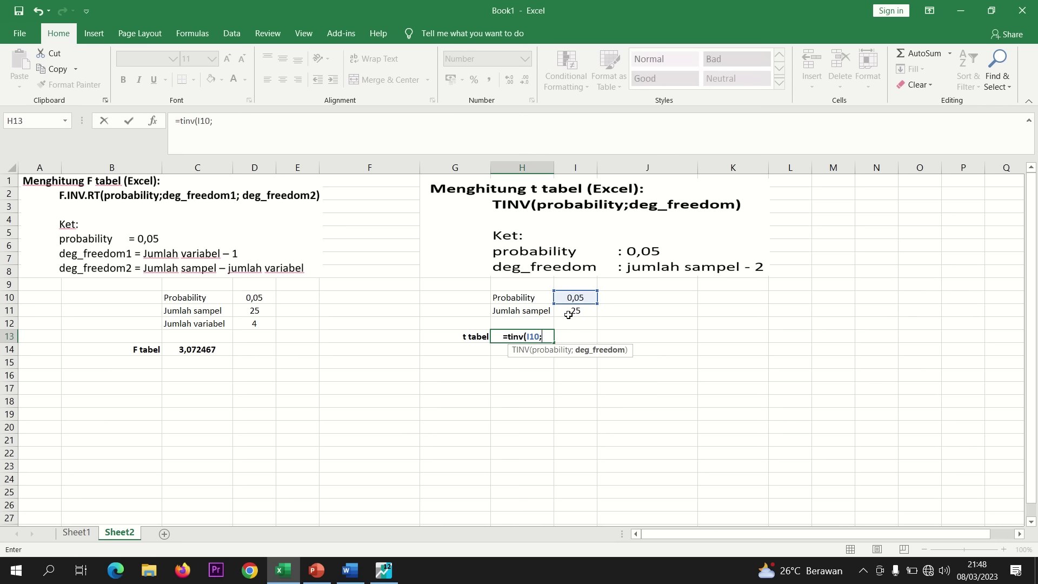
text(23)
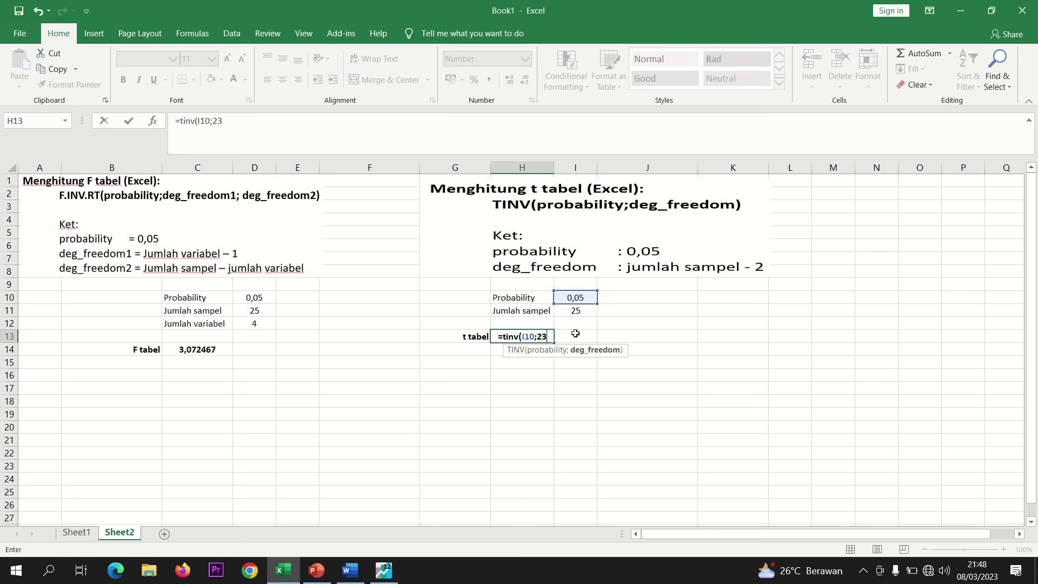
text())
key(Return)
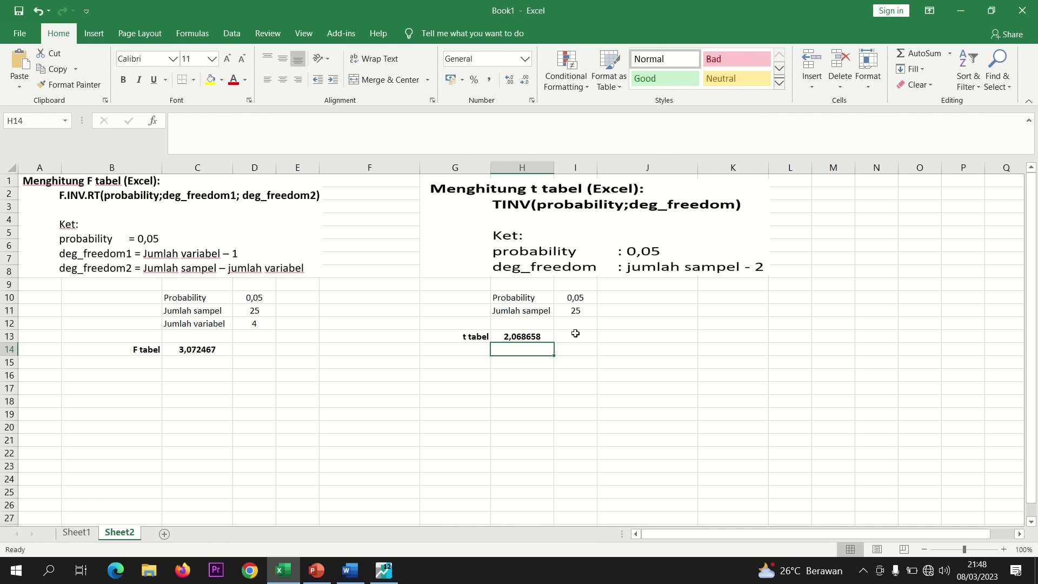
key(Up)
Return to Word and highlight "H0 diterima" in the FDR (X1) paragraph
click(350, 571)
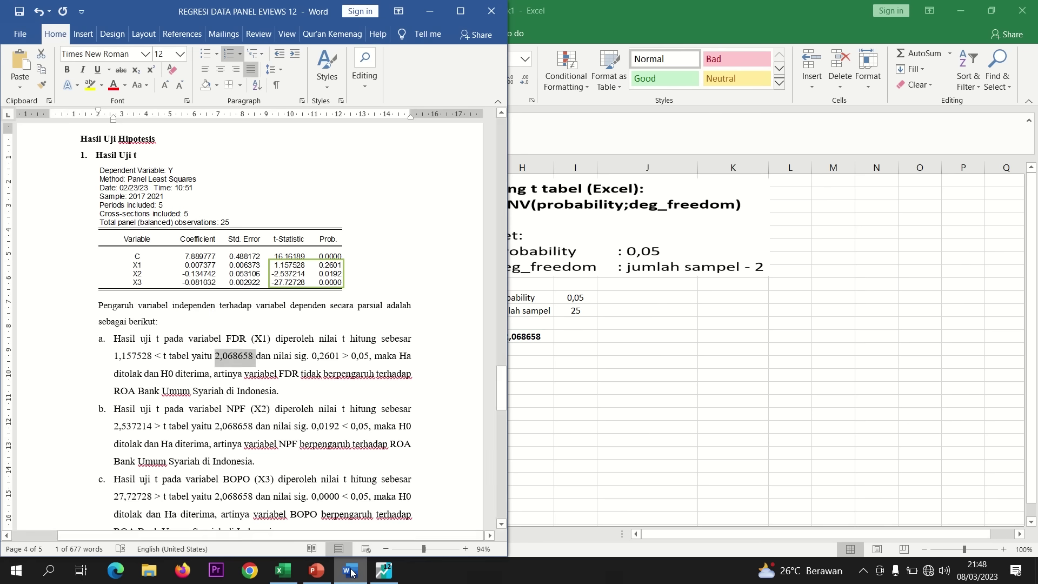
click(265, 359)
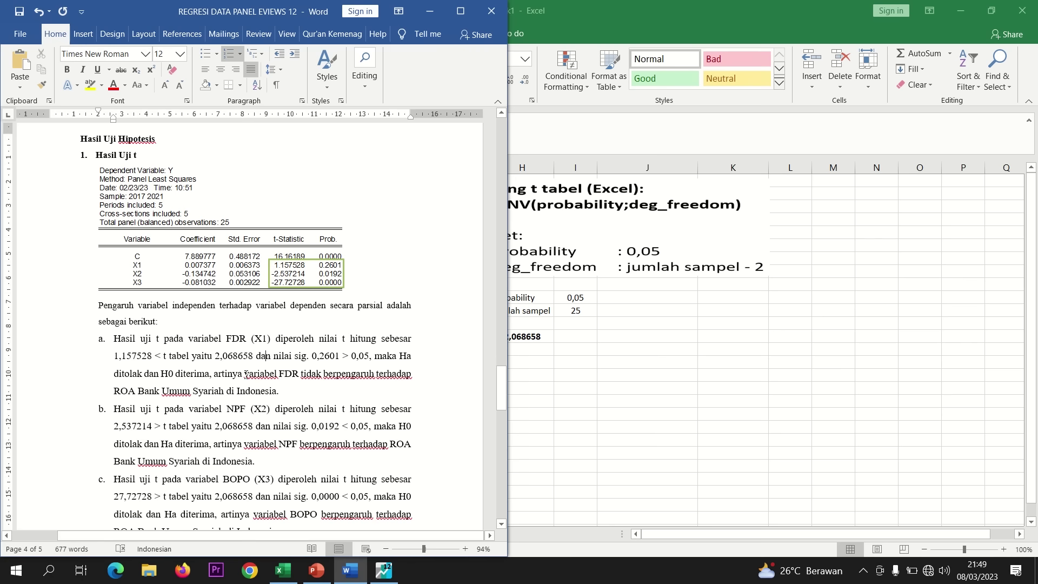
drag(210, 375, 161, 374)
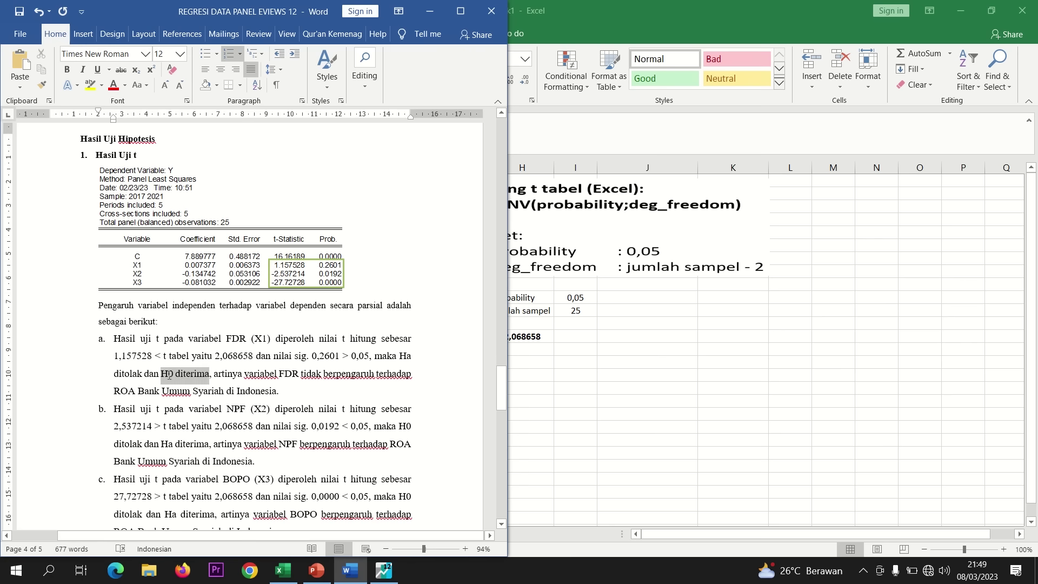
Switch to PowerPoint and color the H01 hypothesis line about FDR red on the HIPOTESIS slide
click(318, 569)
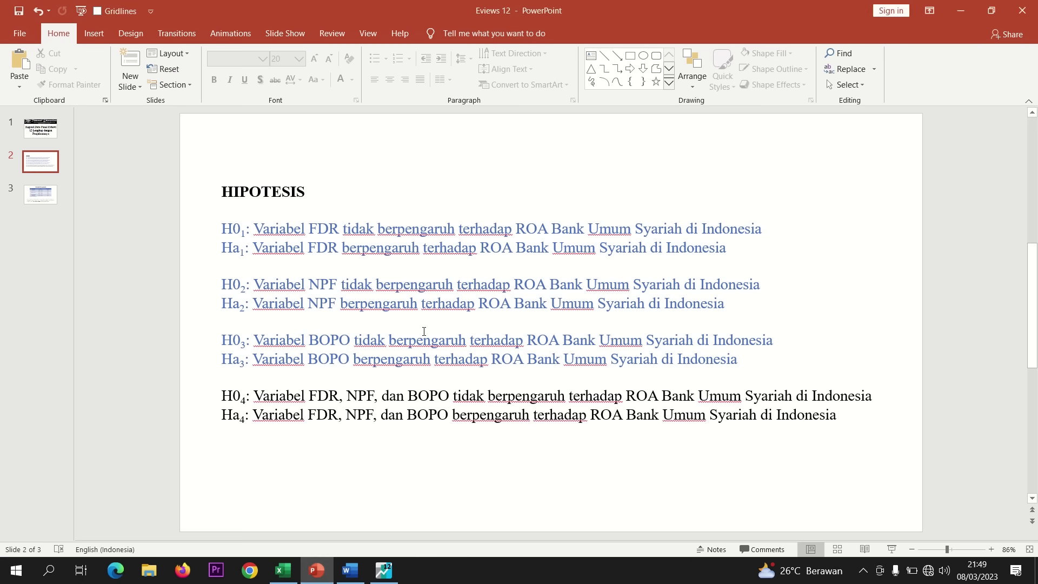
drag(236, 234, 745, 224)
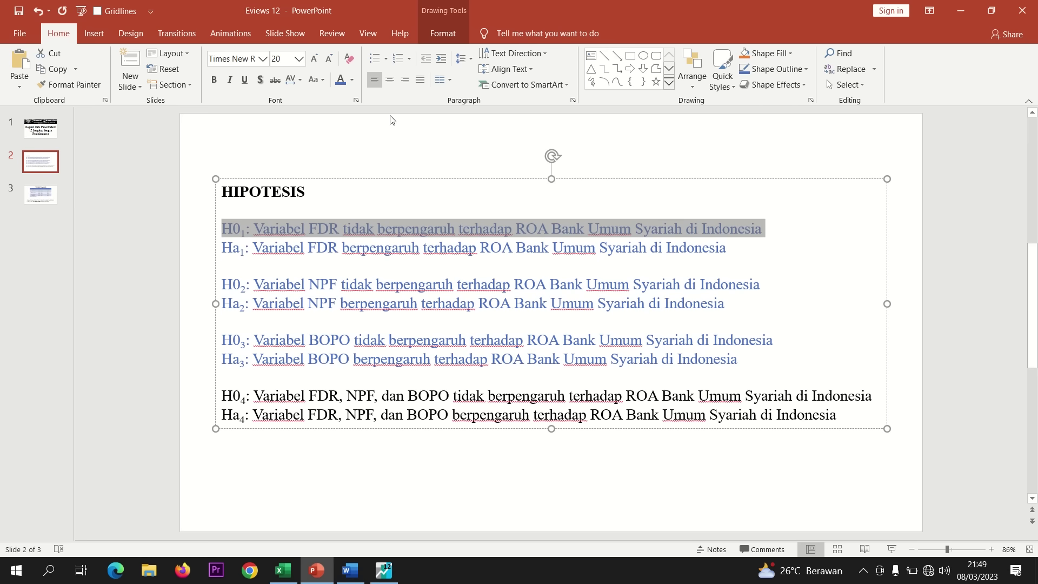
click(352, 80)
click(351, 185)
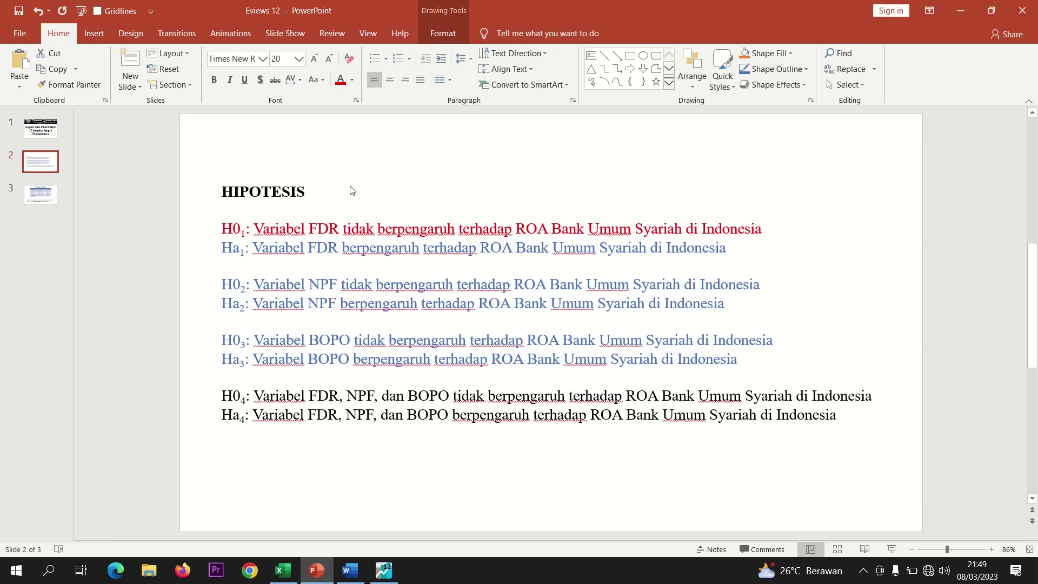
click(317, 248)
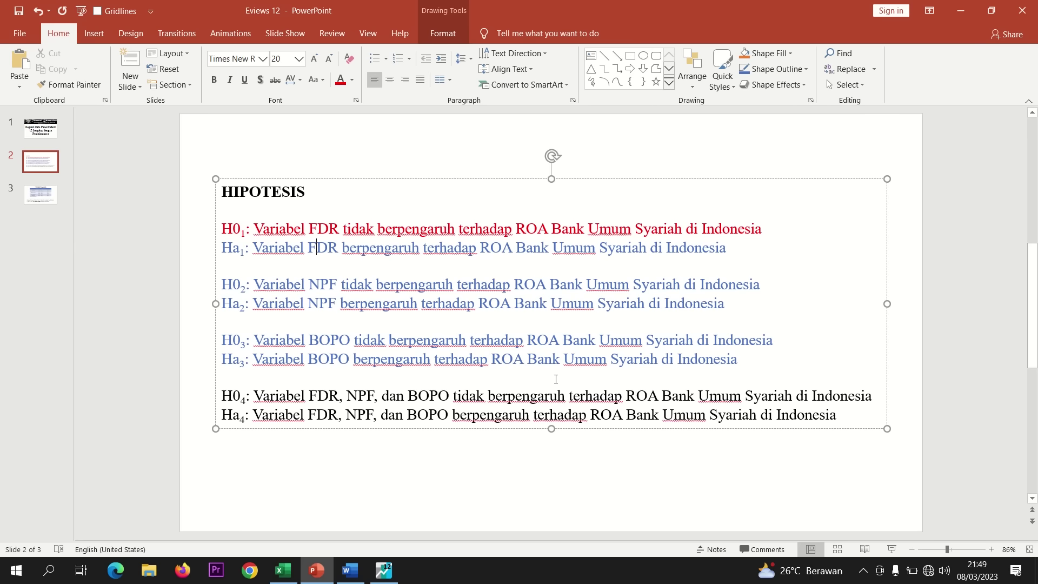
Return to Word, highlight the conclusion of the FDR paragraph, and mark "diterima" in the NPF (X2) paragraph
click(350, 571)
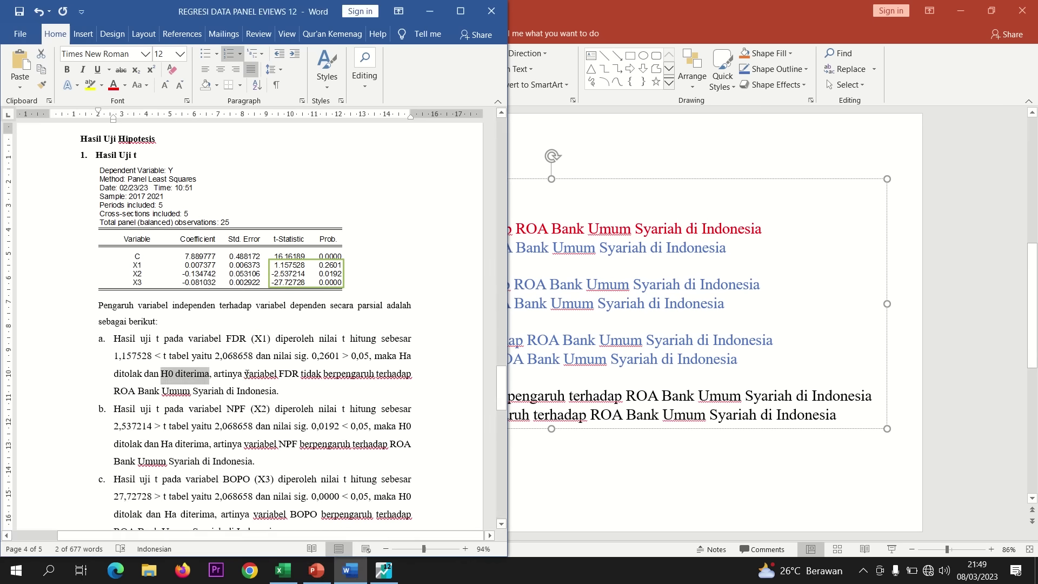
drag(244, 373, 292, 390)
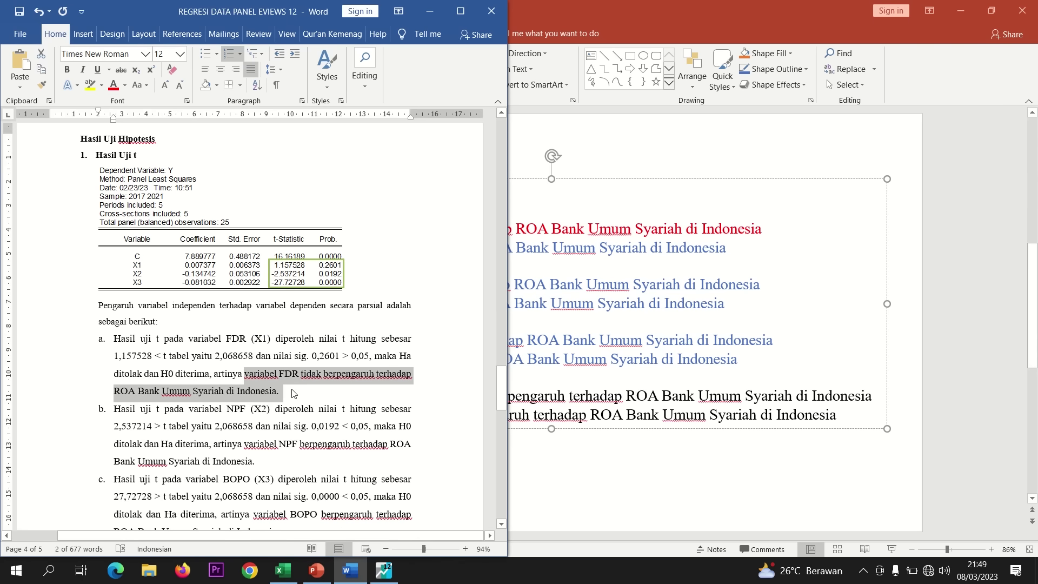
click(214, 409)
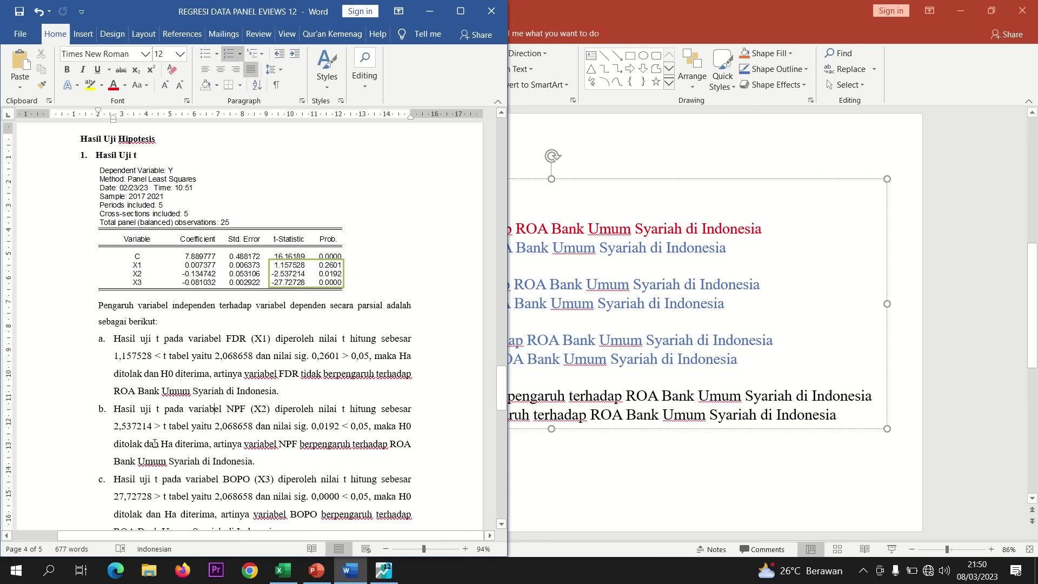
double_click(175, 443)
Switch to PowerPoint and color the Ha2 hypothesis line about NPF green
click(320, 581)
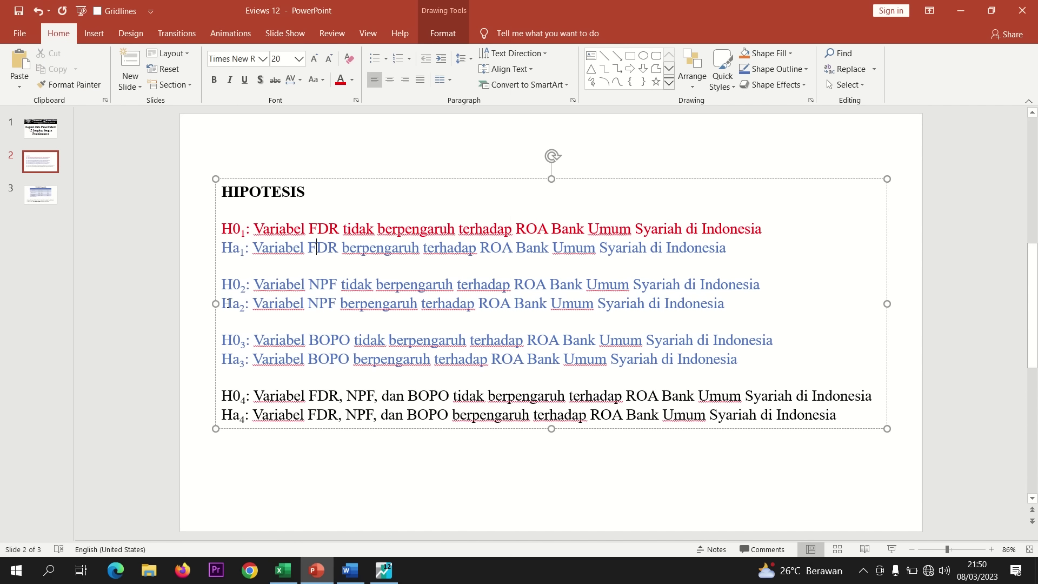
drag(222, 303, 732, 302)
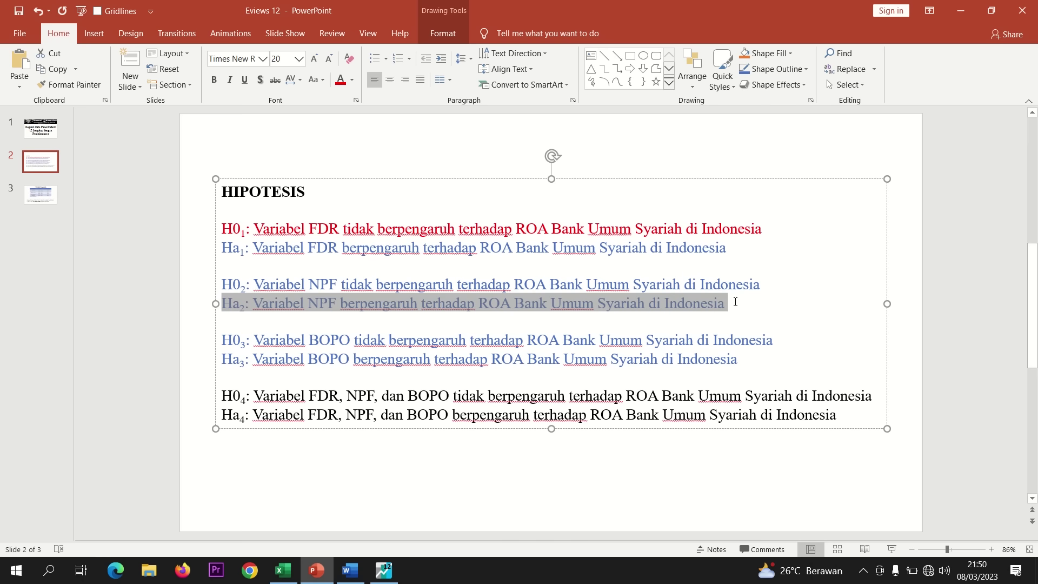
click(353, 81)
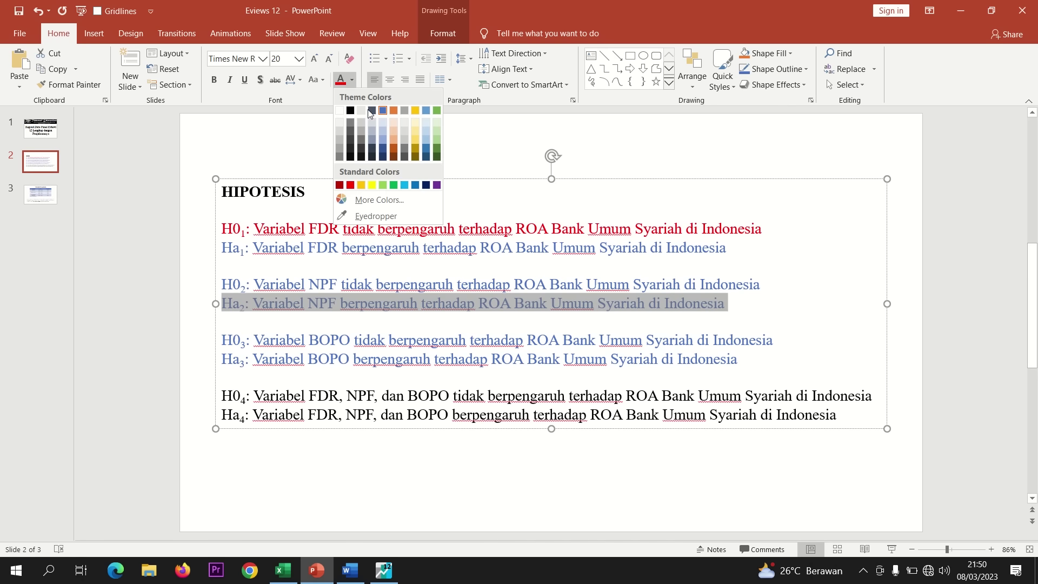
click(393, 185)
Return to Word, highlight the NPF paragraph's conclusion, and mark the t-table value in the BOPO (X3) paragraph
mouse_move(338, 575)
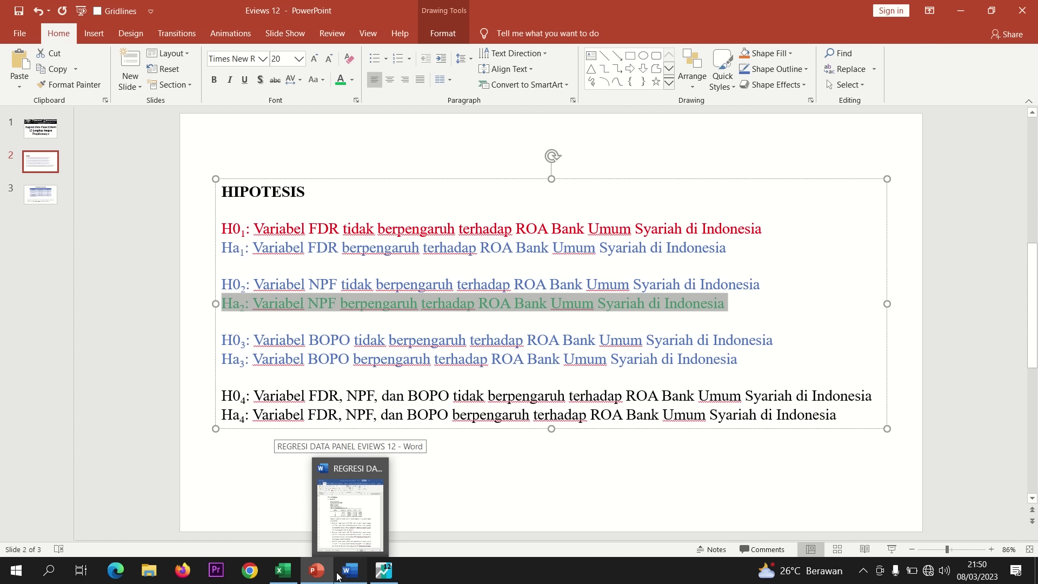
click(338, 575)
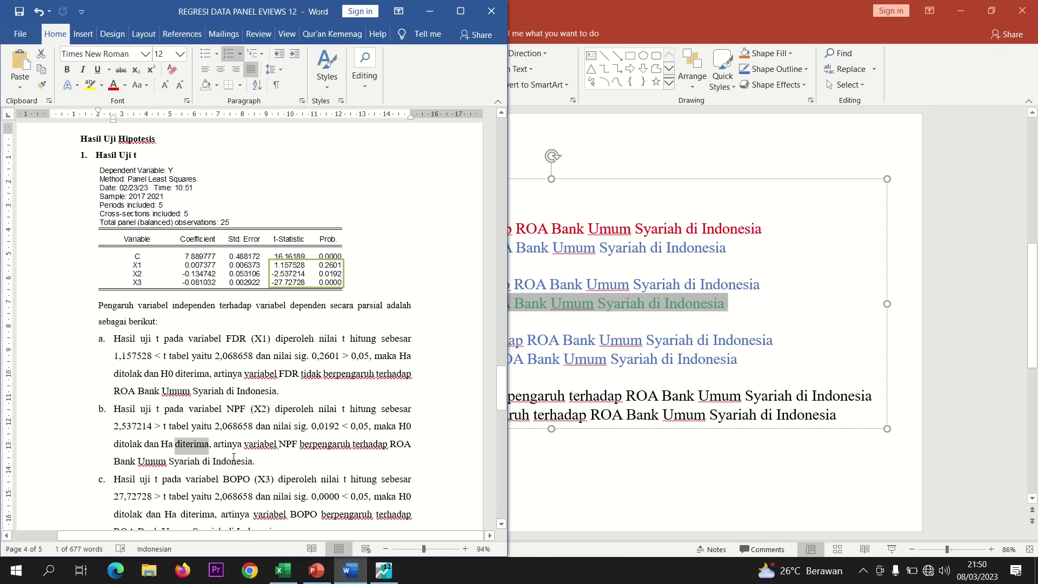
drag(243, 443, 270, 462)
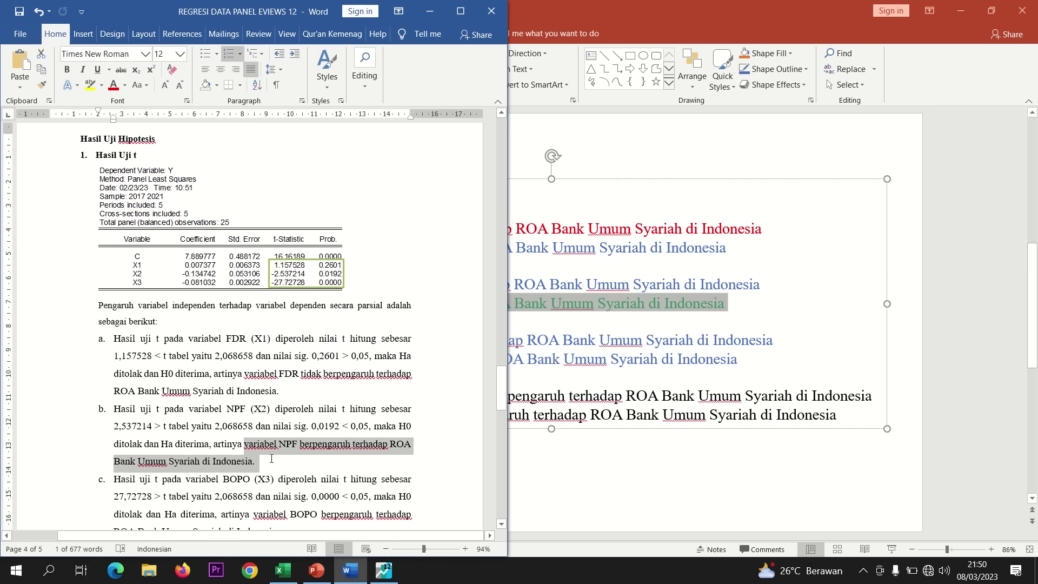
click(270, 463)
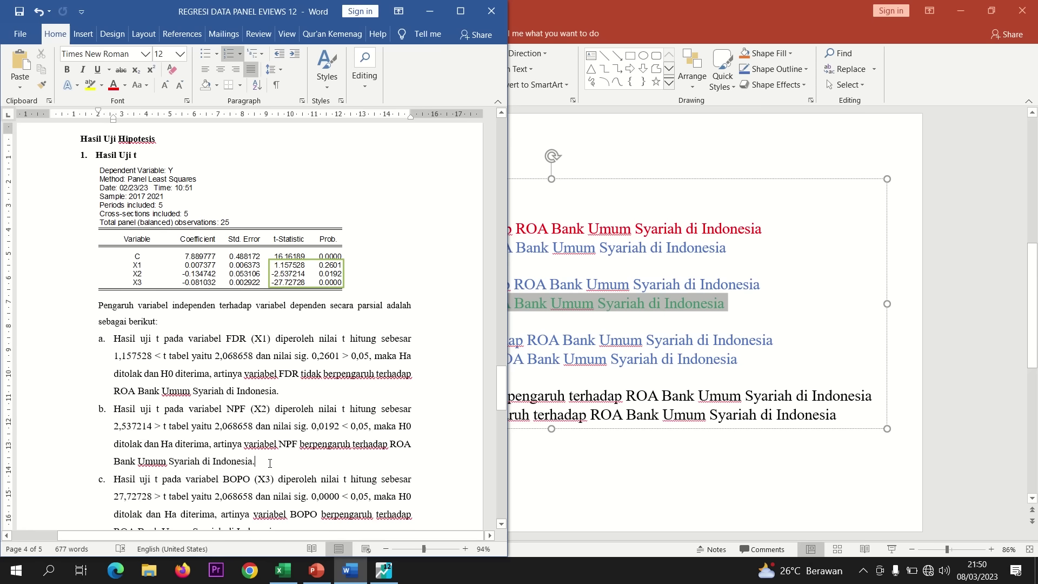
click(502, 524)
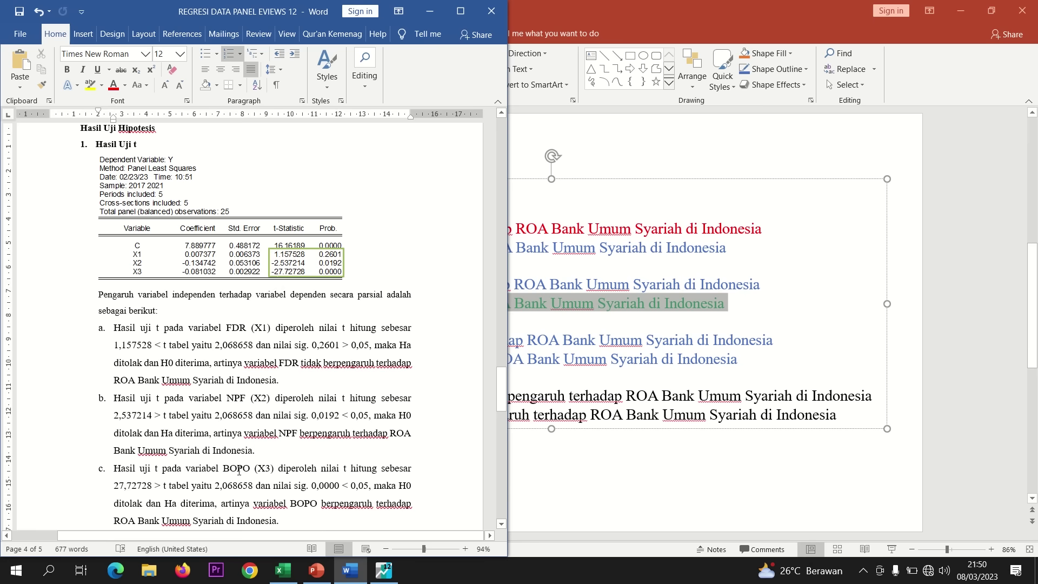
double_click(228, 487)
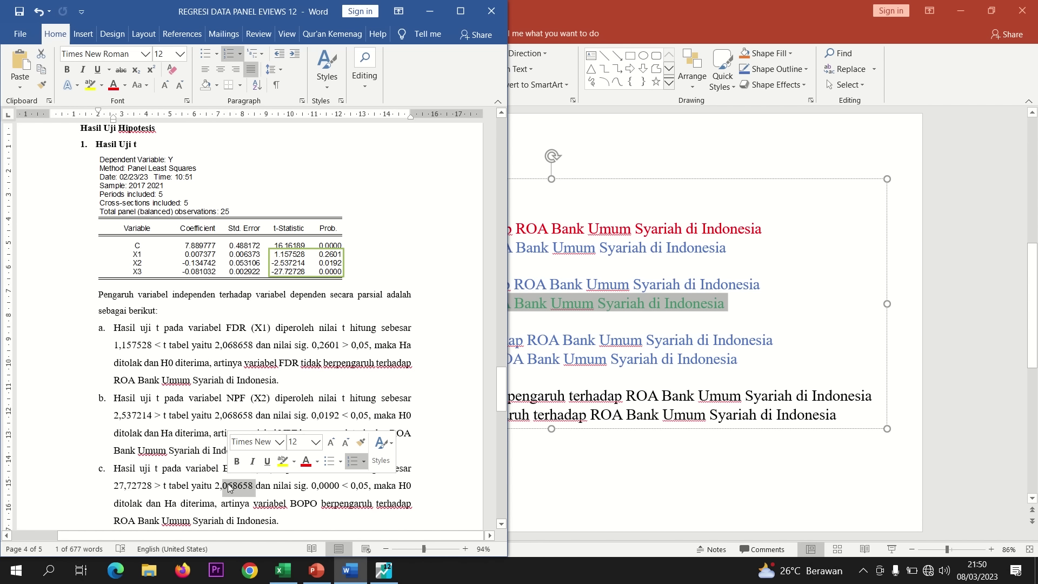
Mark the significance value in the BOPO paragraph, and switch to PowerPoint to color the Ha3 hypothesis line about BOPO green
double_click(331, 486)
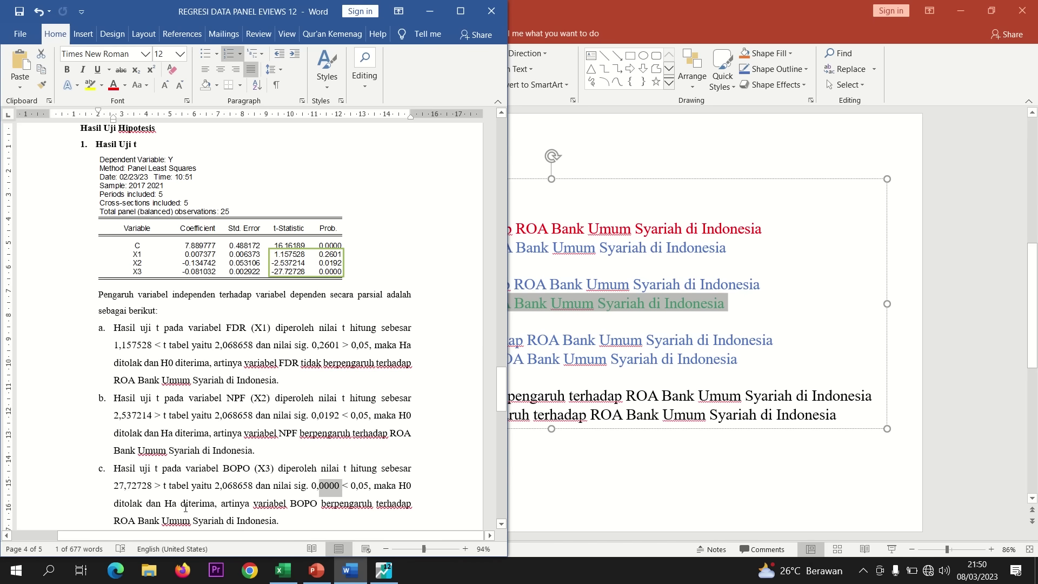
click(316, 570)
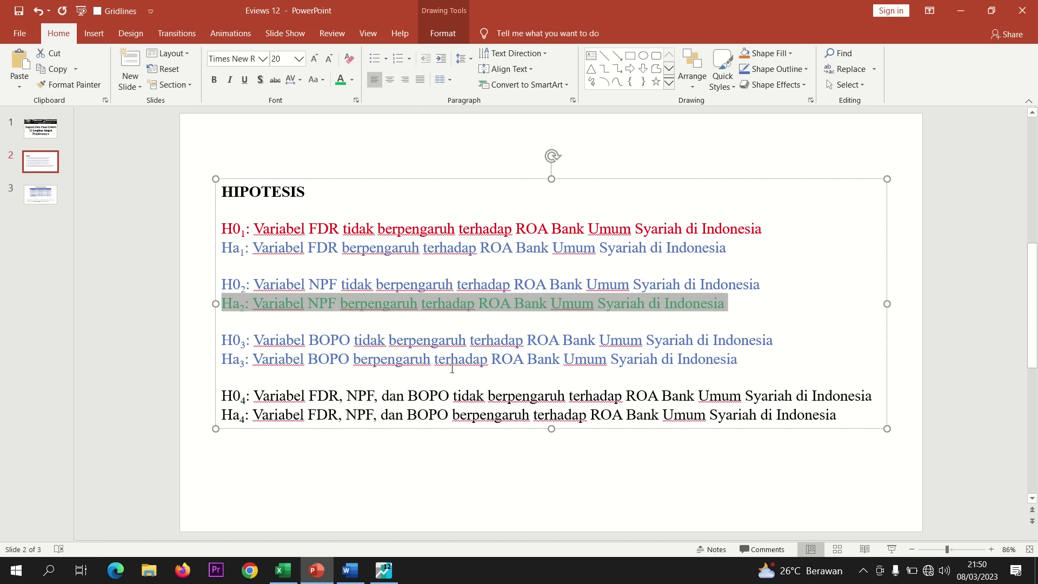
drag(739, 359, 222, 359)
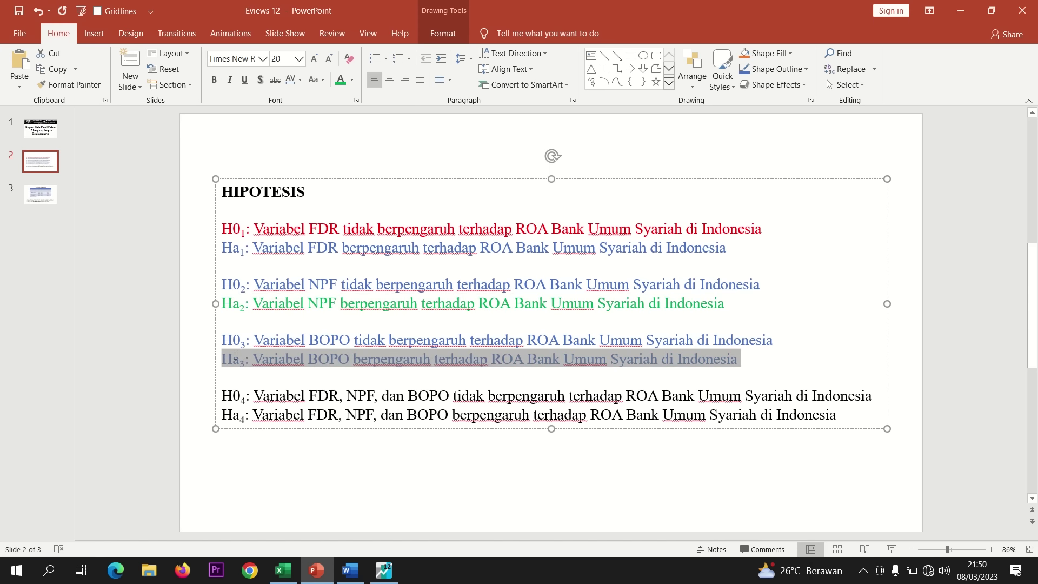
click(341, 79)
click(365, 392)
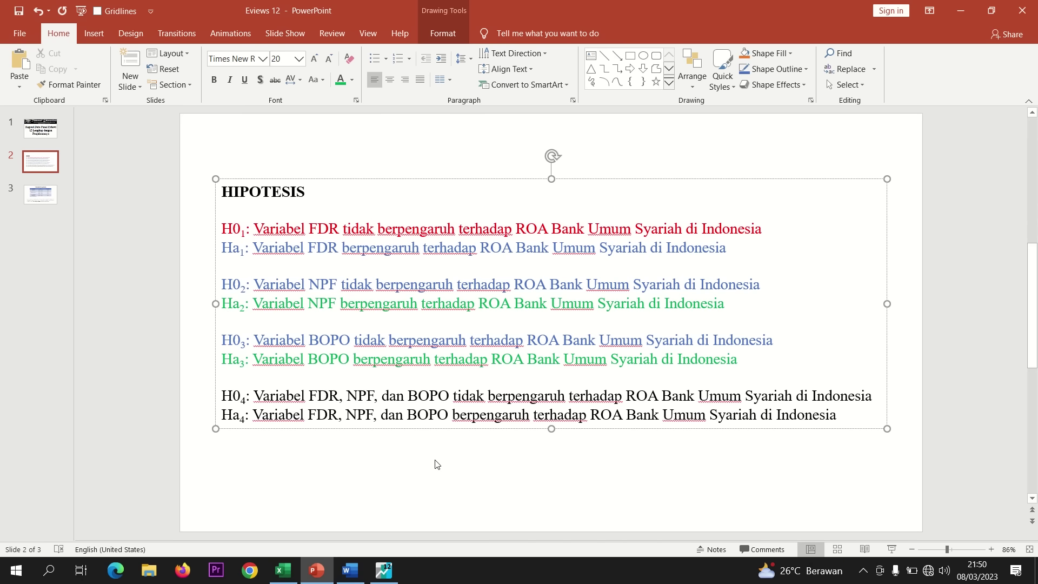
Find the Uji F section in Word, and switch to EViews to select the F-statistic and its probability in the regression output
click(350, 571)
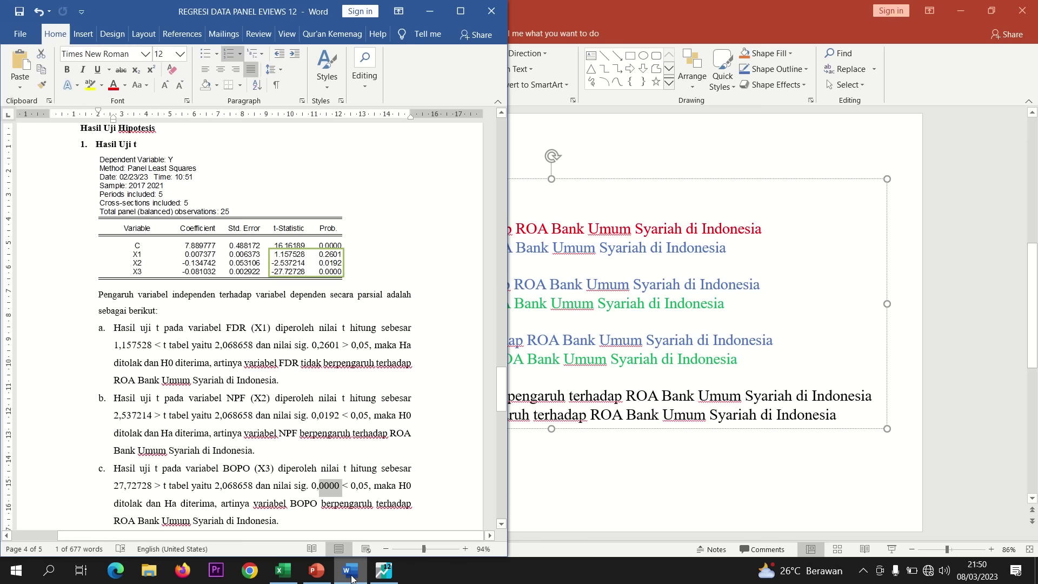
click(368, 508)
drag(501, 394, 491, 463)
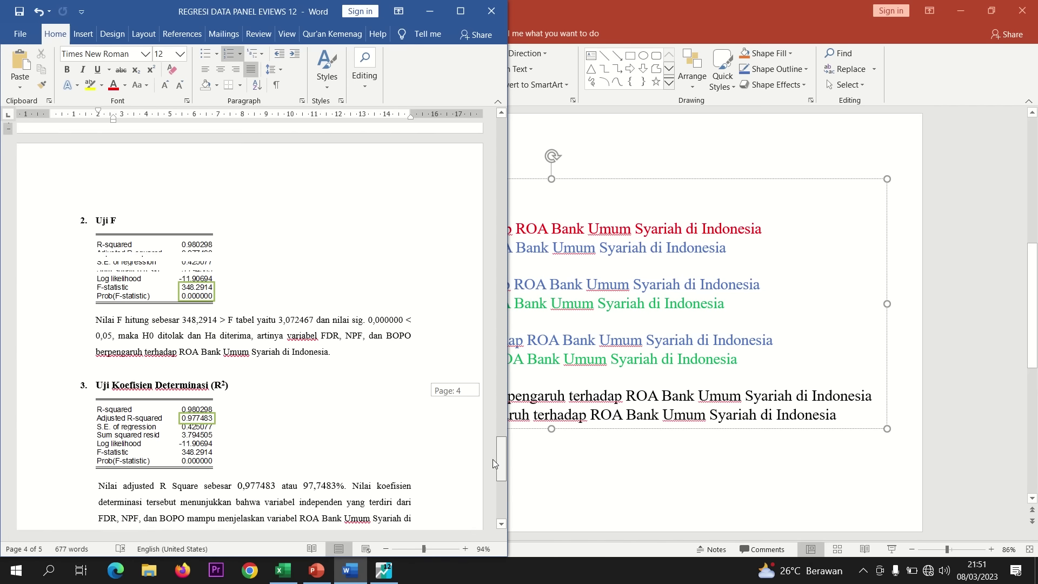
click(384, 570)
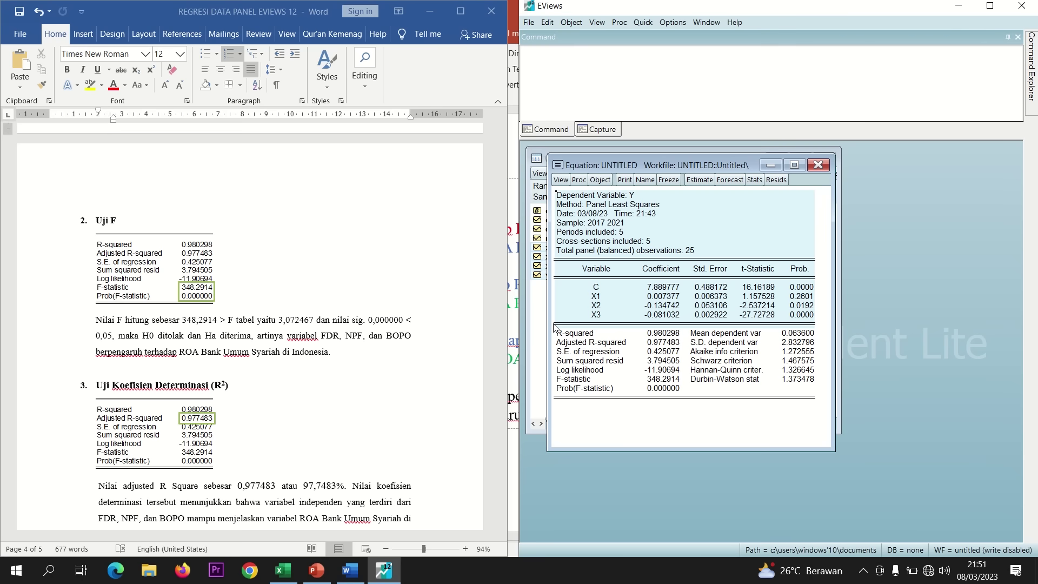
drag(554, 327, 674, 392)
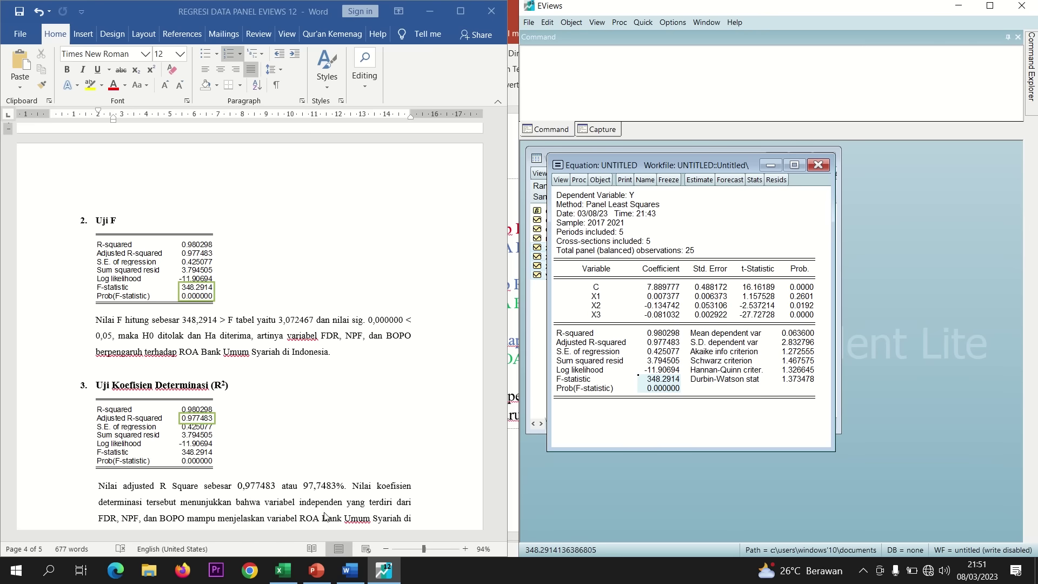
Switch to Excel and clear the F tabel formula in cell C14 of Sheet2
click(284, 568)
click(181, 350)
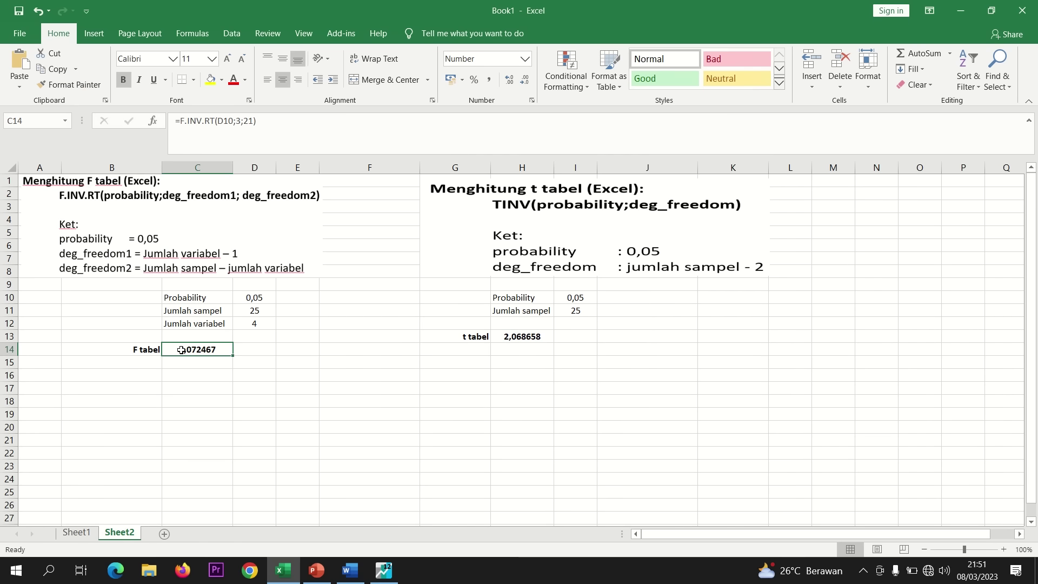
key(BackSpace)
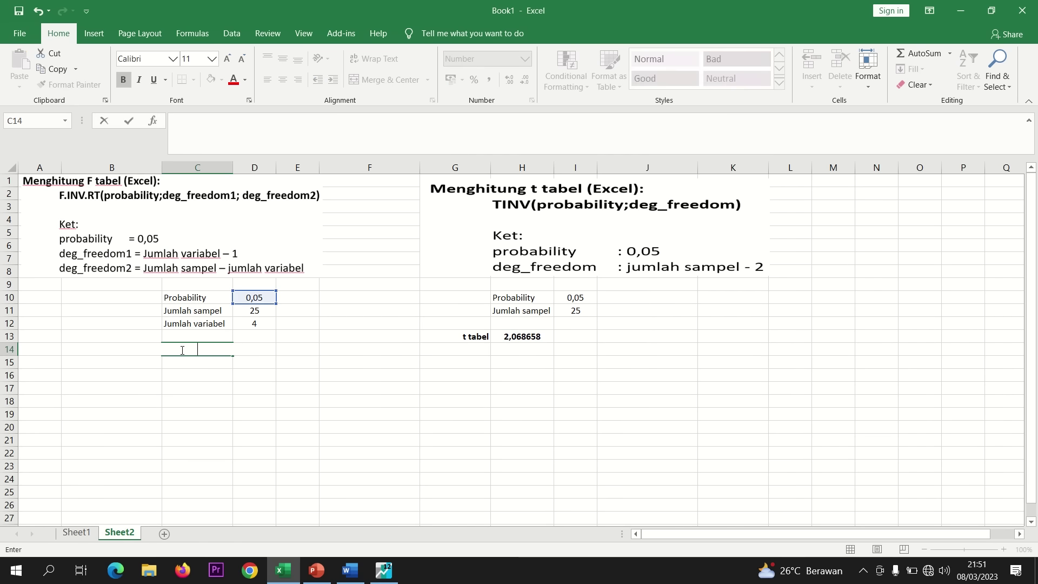
click(263, 297)
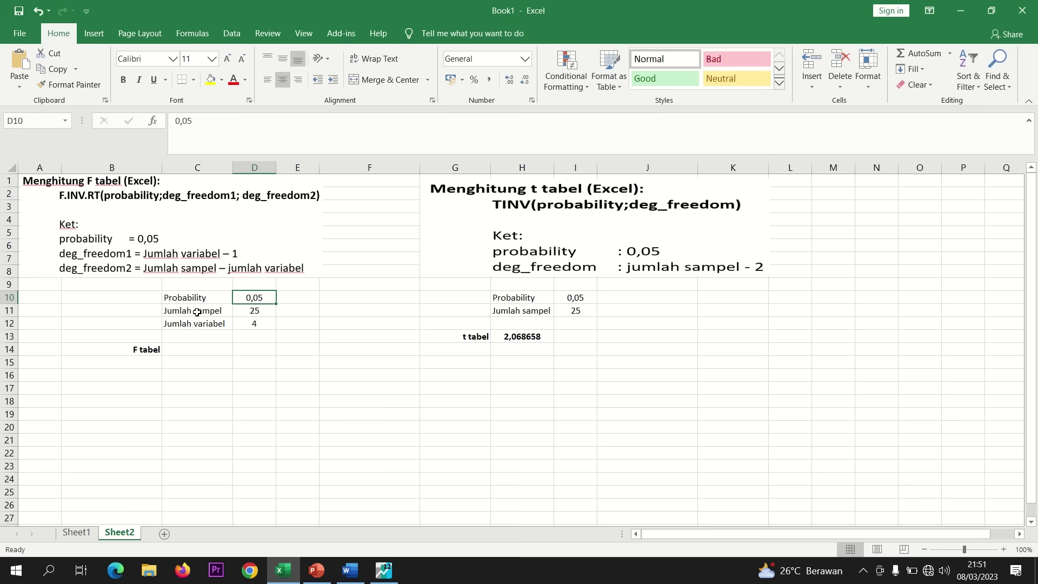
Review the sample size and variable count inputs, and check the variable headers X1, X2, X3 and Y on Sheet1
click(248, 314)
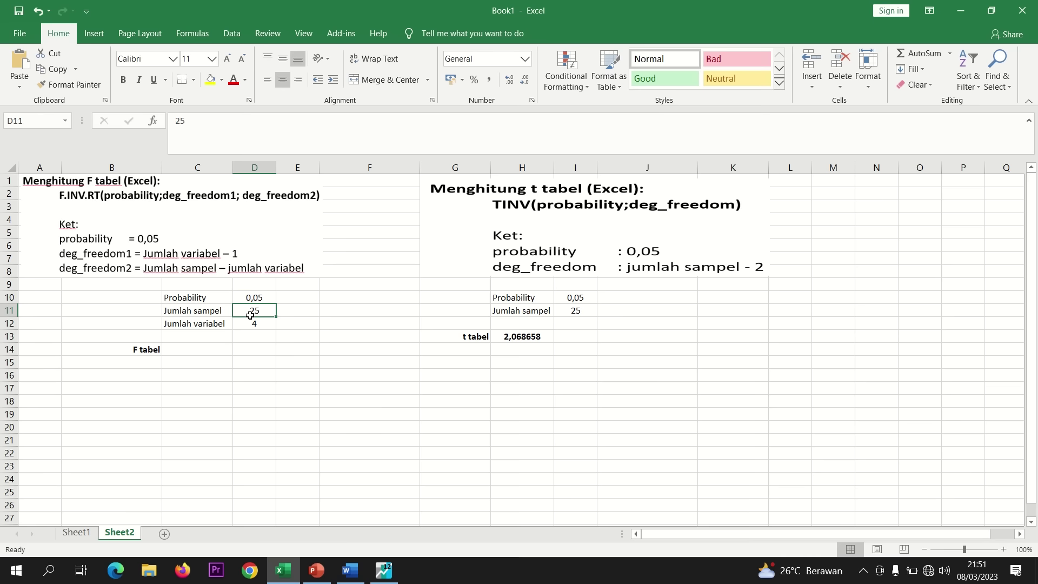
click(219, 326)
click(242, 325)
click(76, 533)
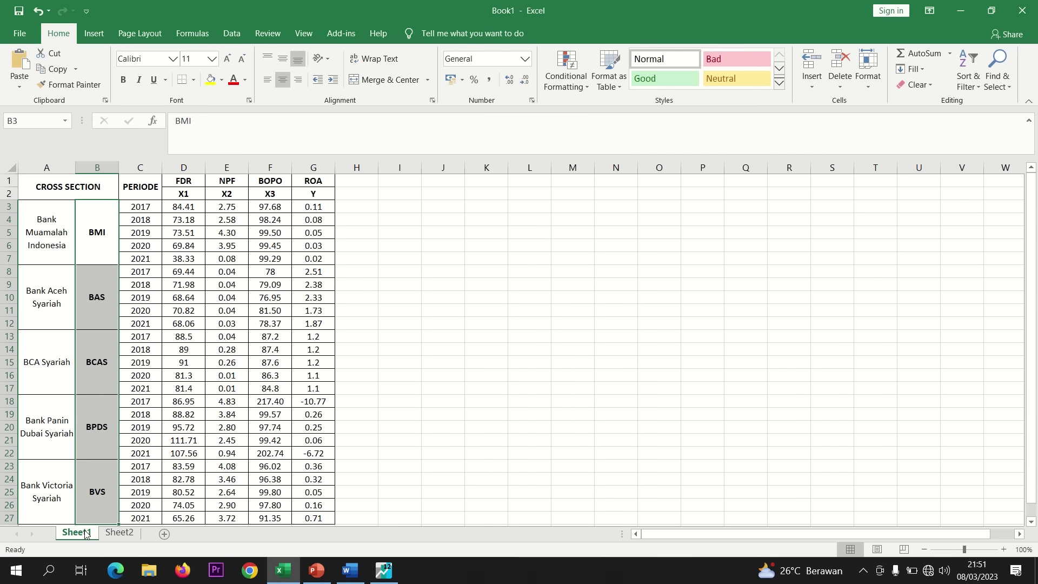
click(179, 190)
key(Right)
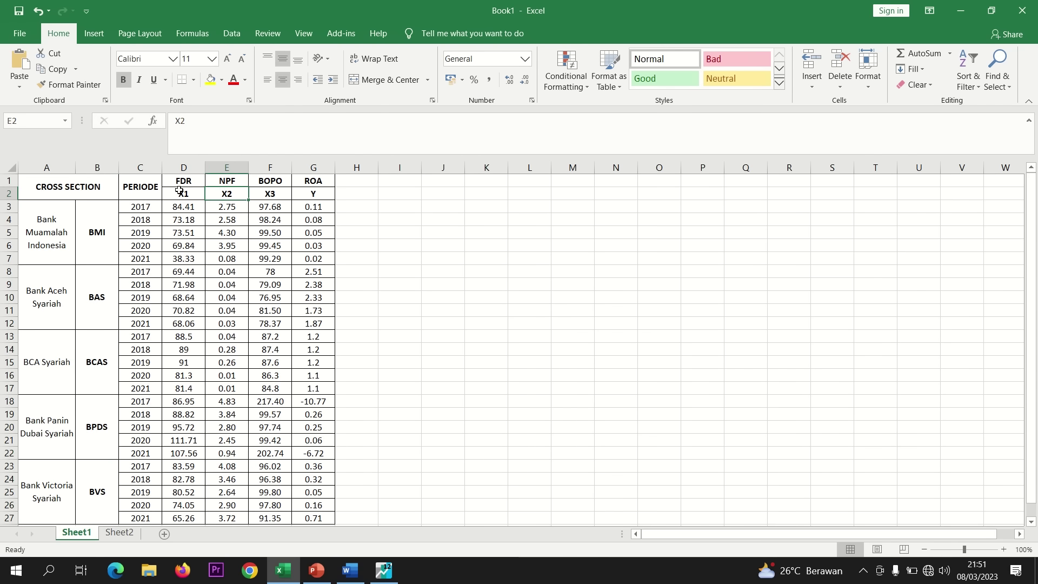
key(Right)
key(Right)
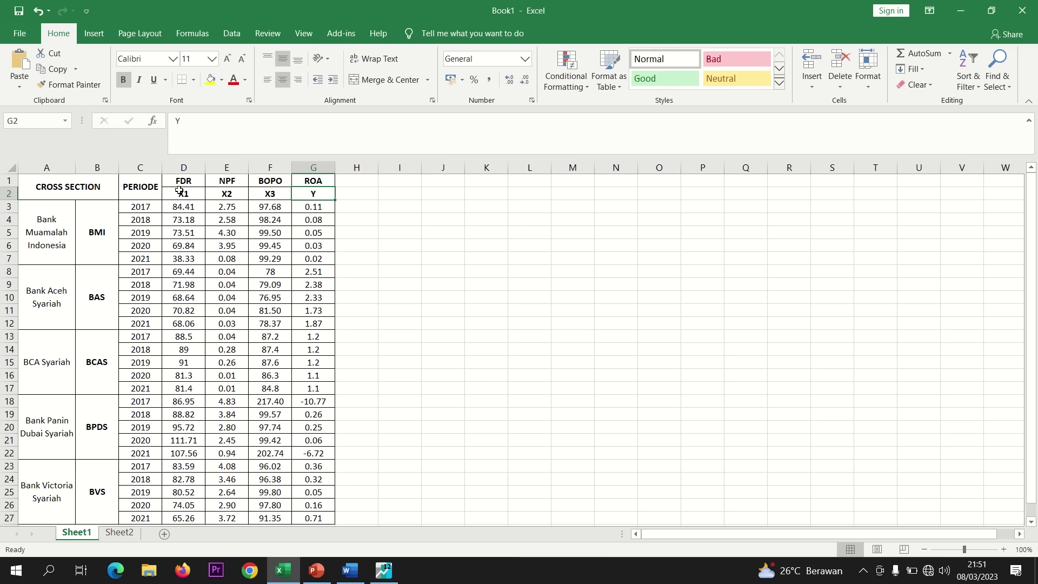
Calculate the F tabel value in cell C14 of Sheet2 with the formula =F.INV.RT(D10;3;21)
click(119, 532)
click(192, 350)
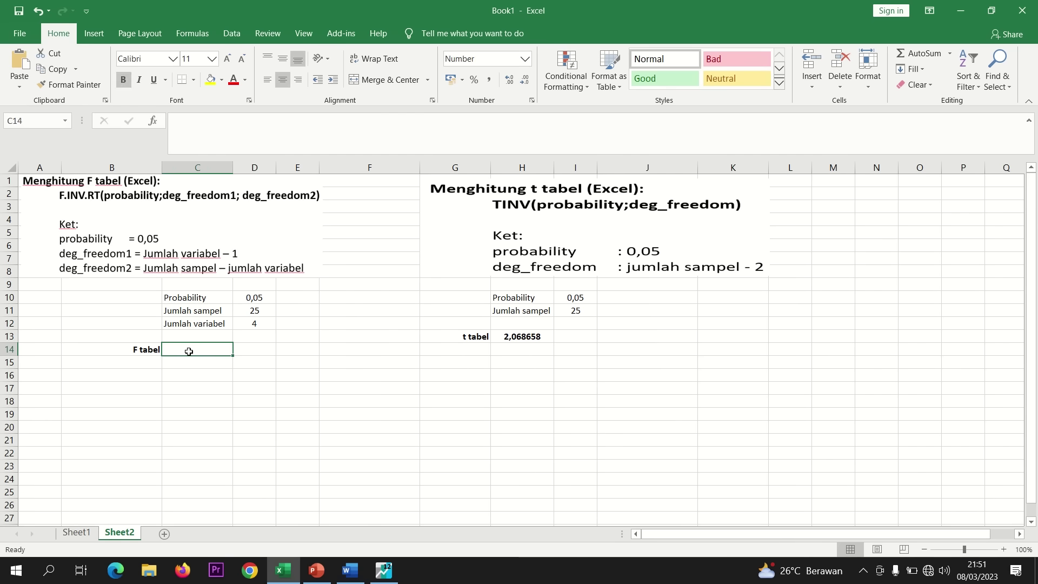
text(=)
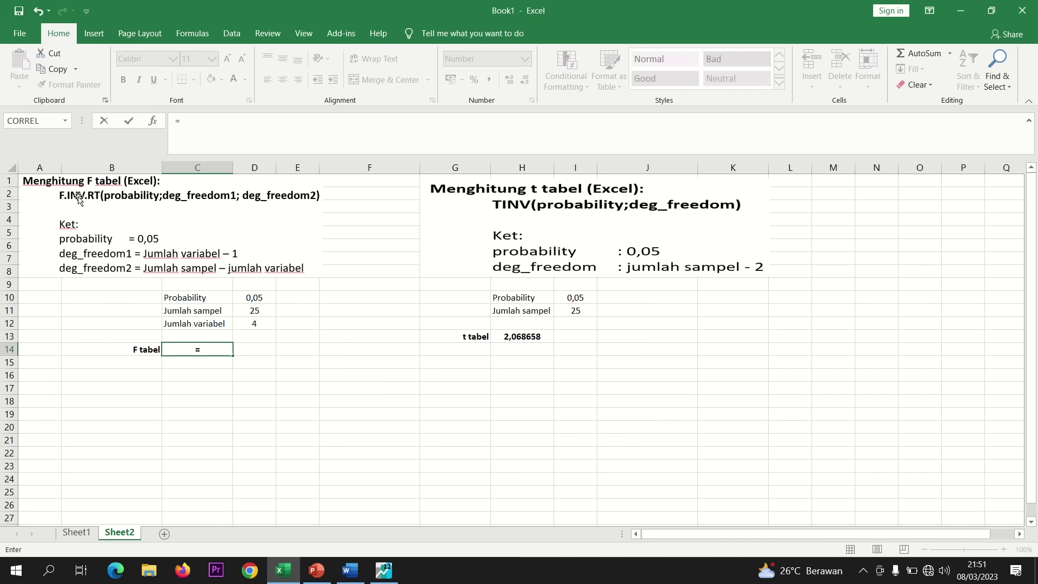
text(f.)
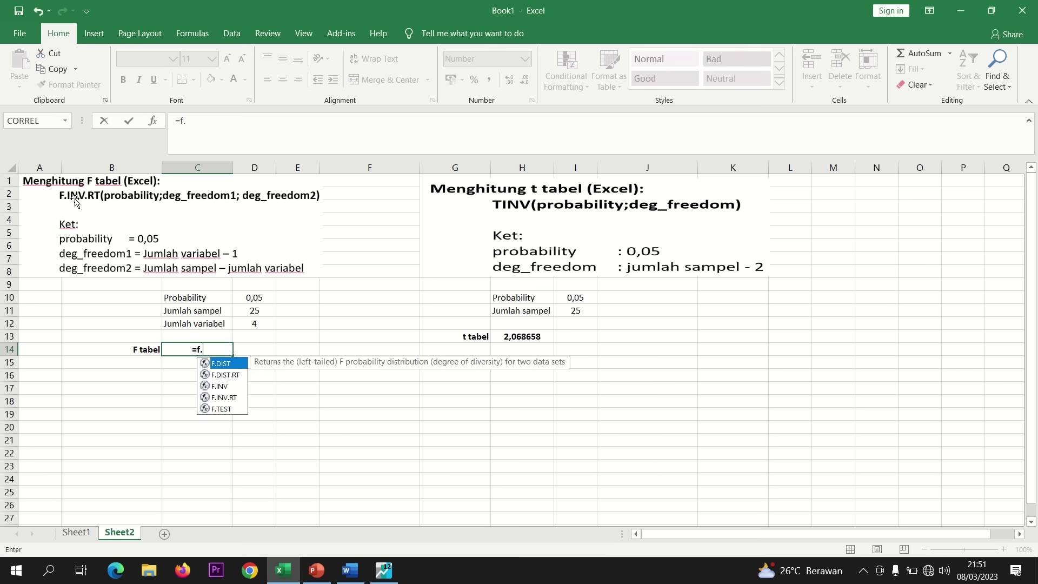
double_click(224, 397)
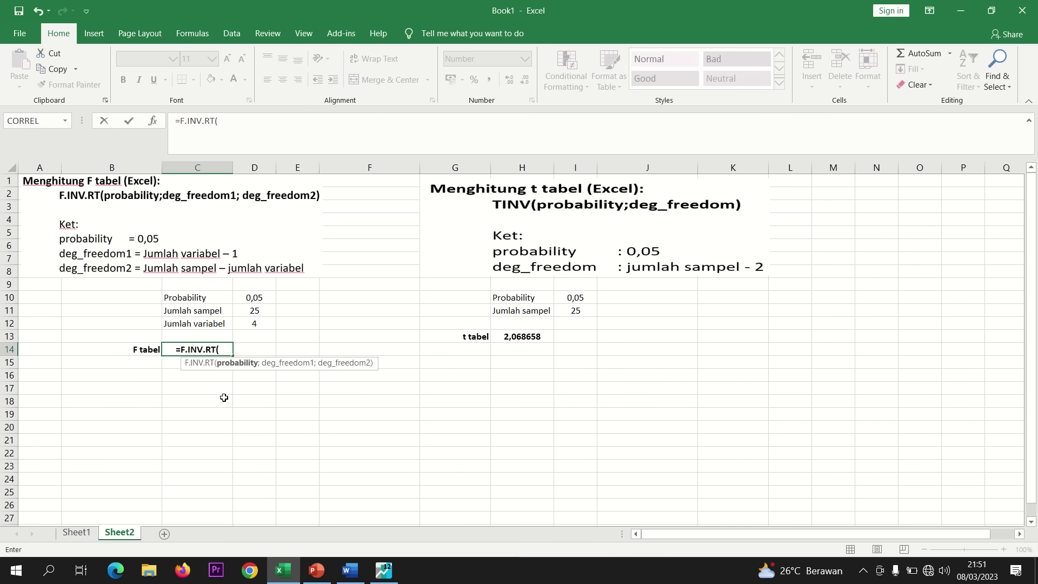
click(254, 297)
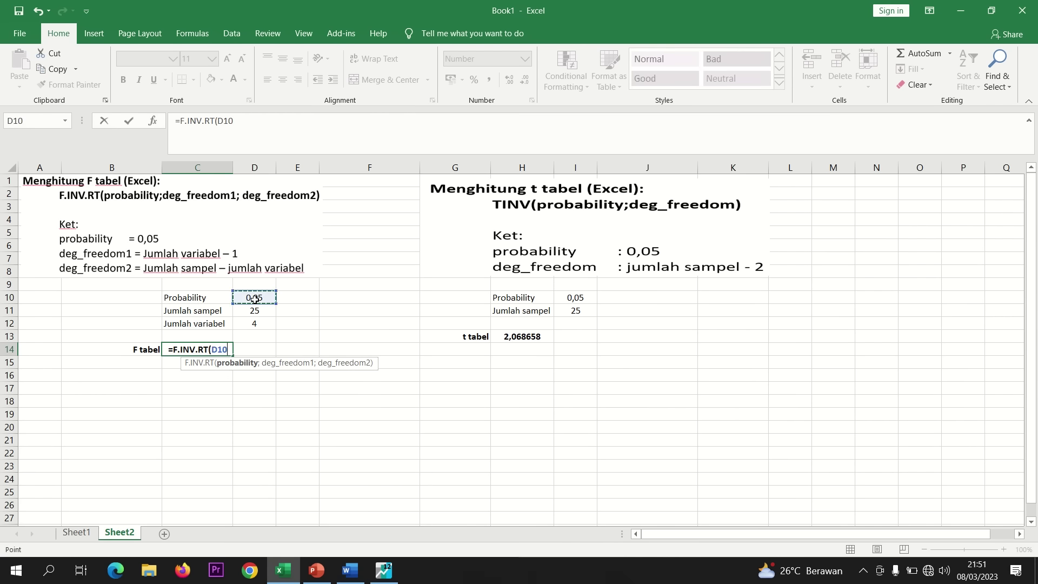
text(;)
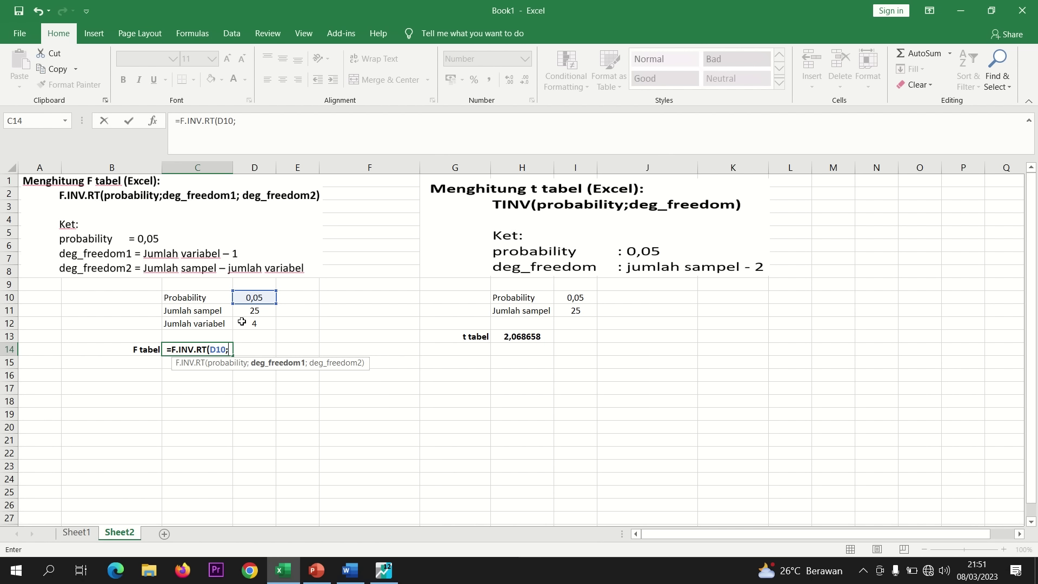
text(3)
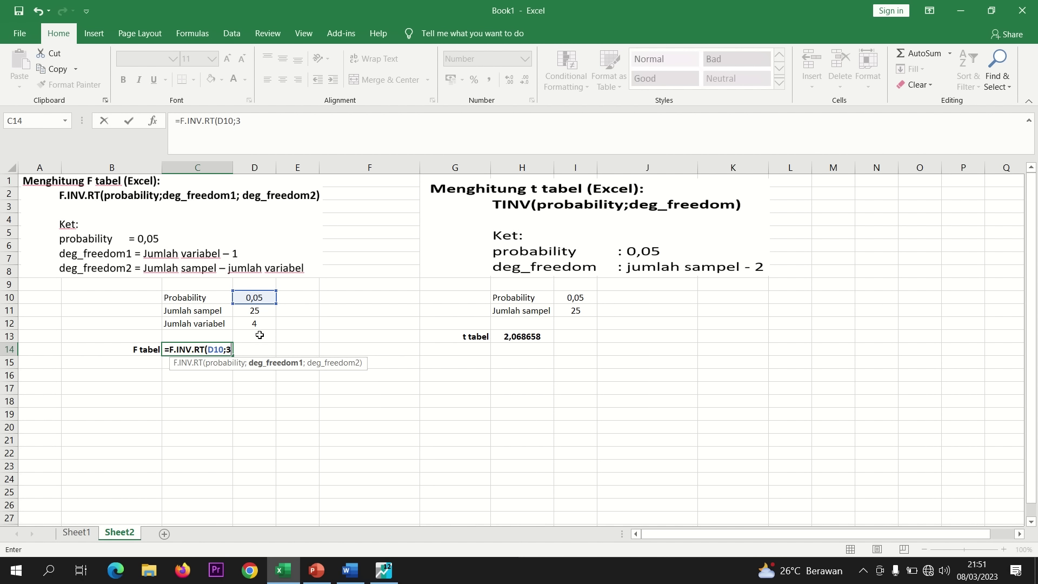
text(;)
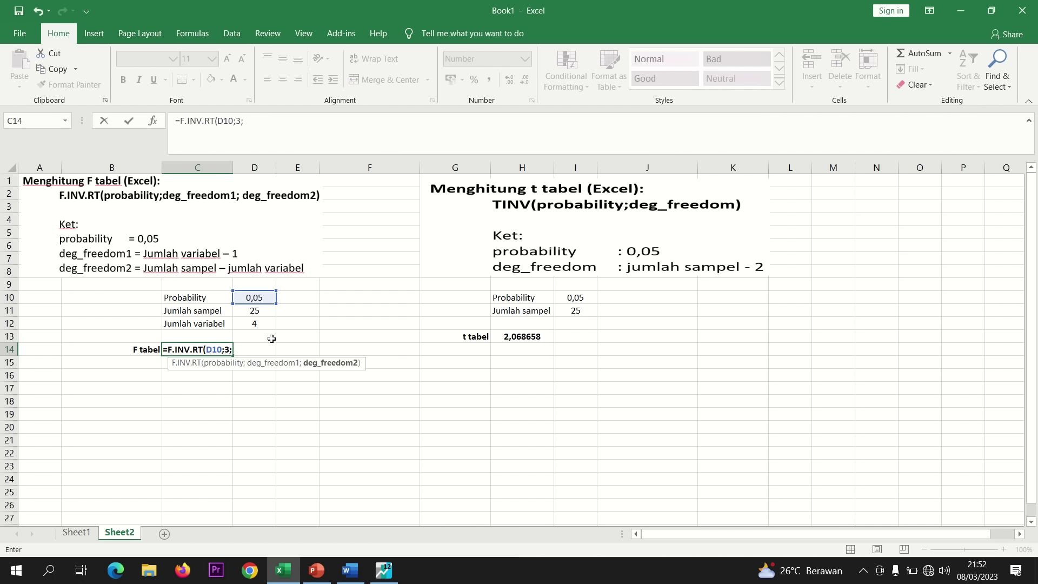
text(21)
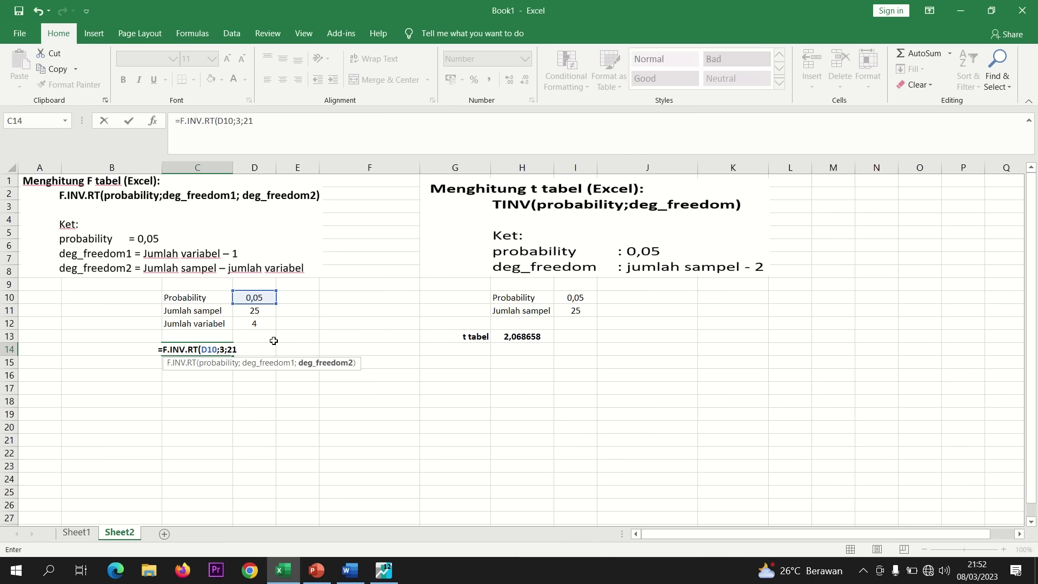
text())
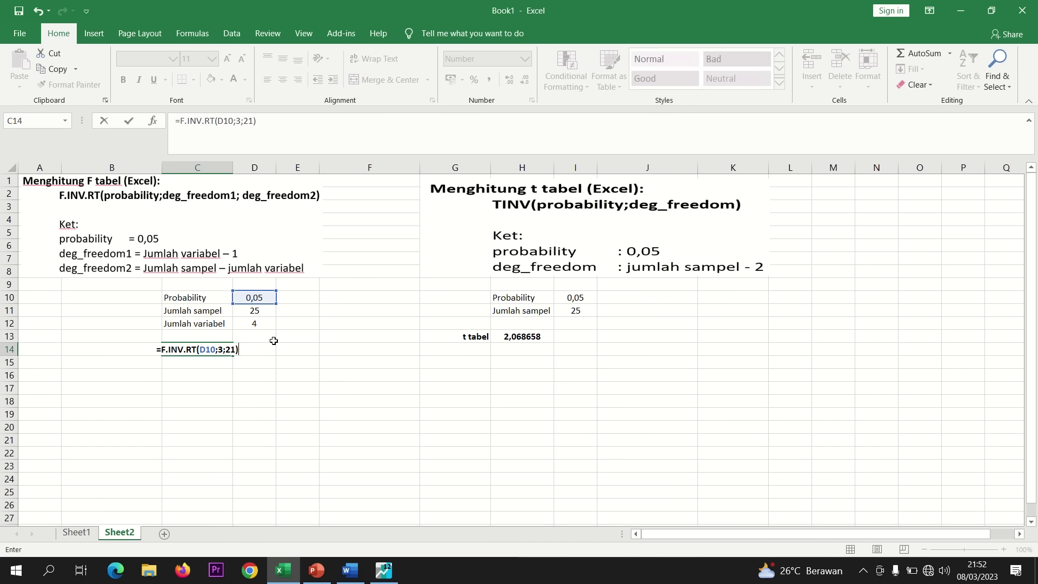
key(Return)
click(210, 349)
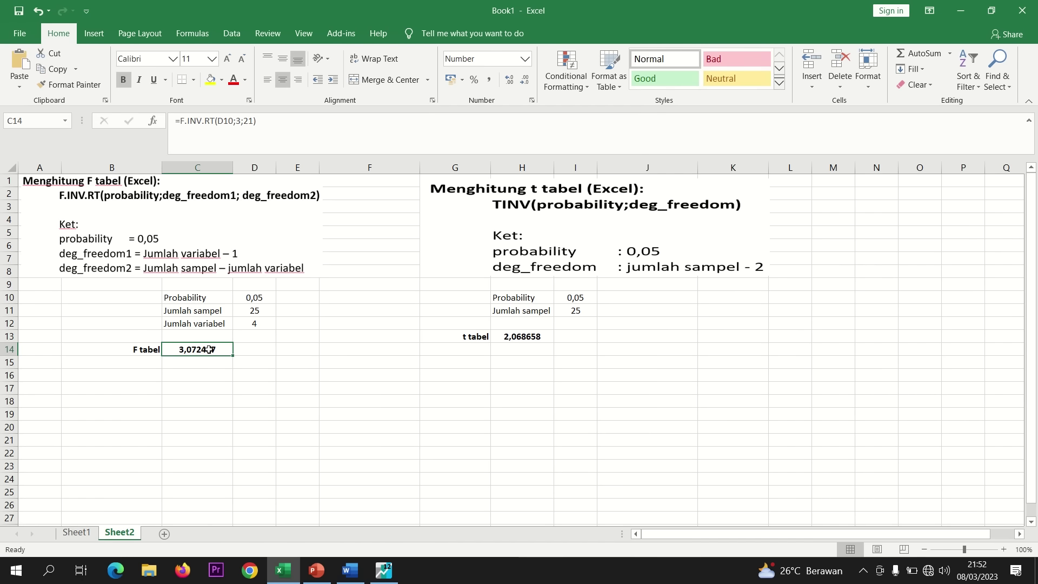
Check the Uji F paragraph in Word, and switch to PowerPoint to color the Ha4 hypothesis line about FDR, NPF and BOPO green
click(350, 571)
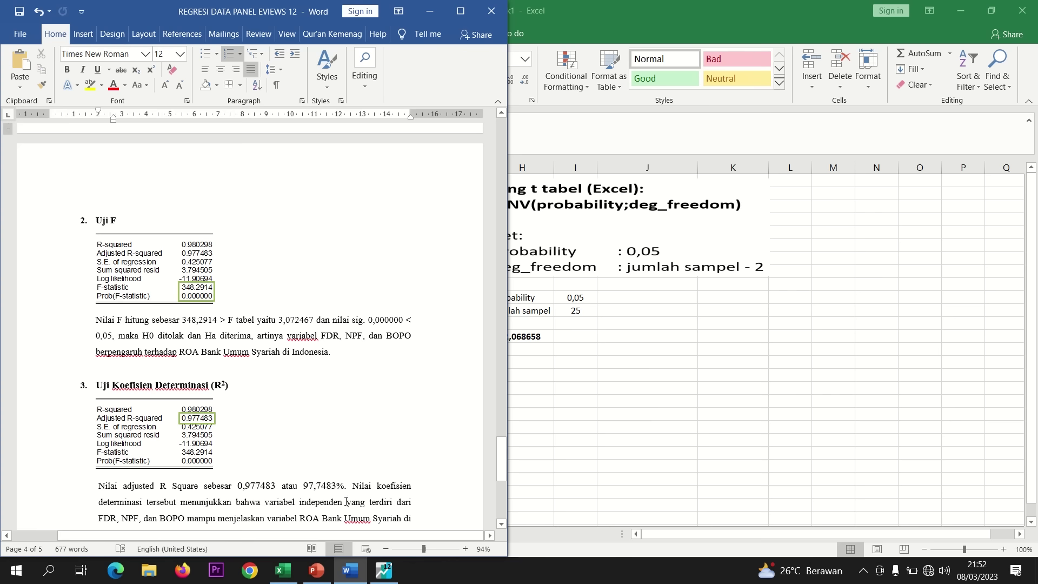
click(316, 571)
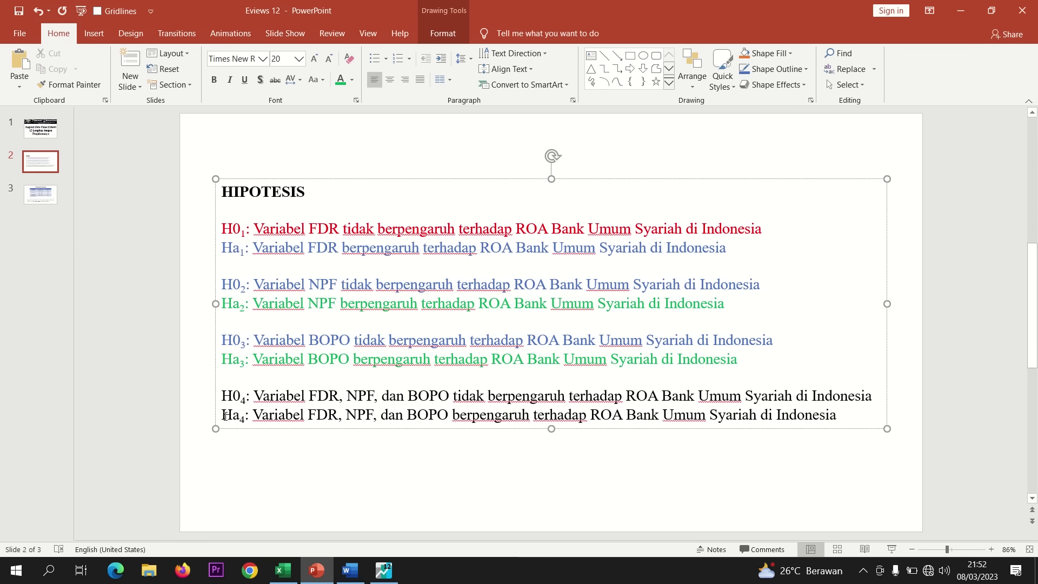
drag(227, 417, 832, 415)
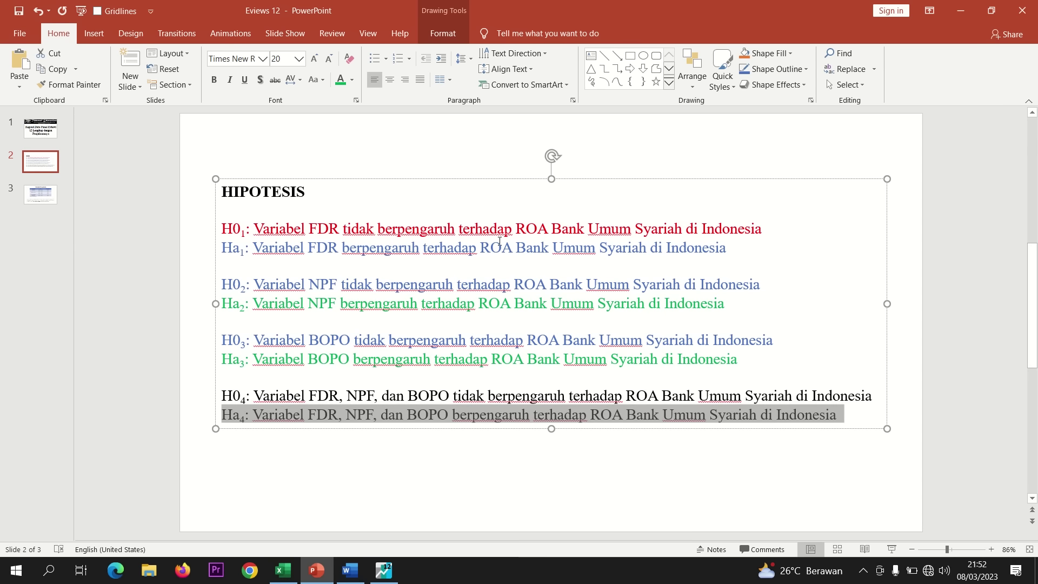
click(340, 80)
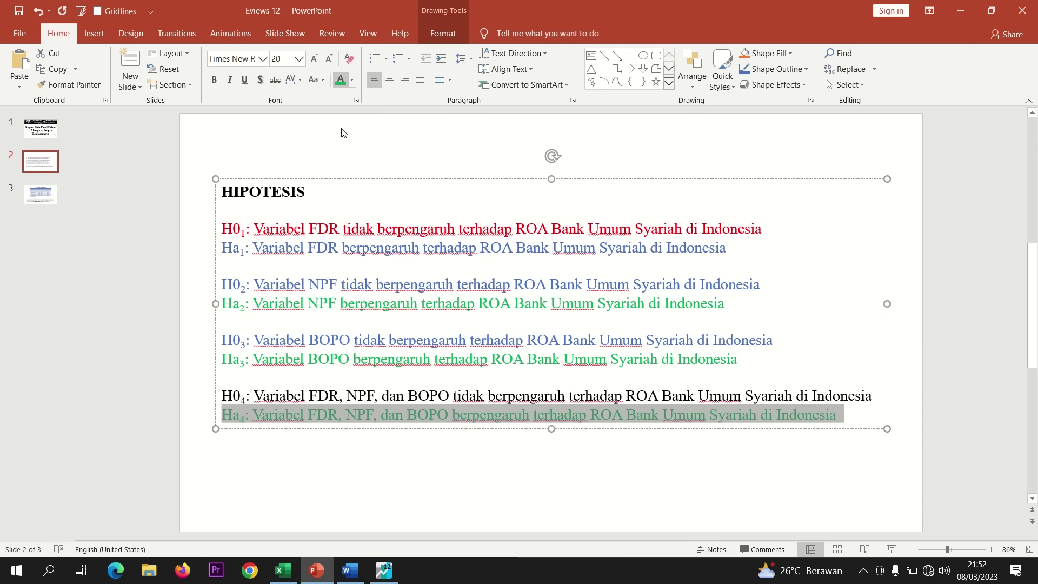
click(324, 445)
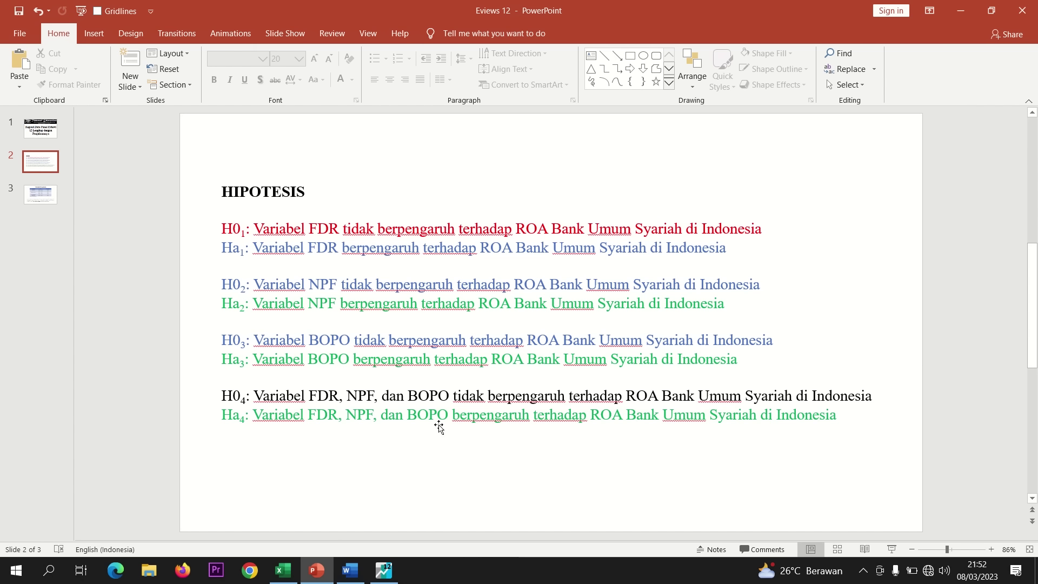
Return to Word, highlight the Uji F paragraph's conclusion, and bring the full Uji Koefisien Determinasi section into view
click(350, 568)
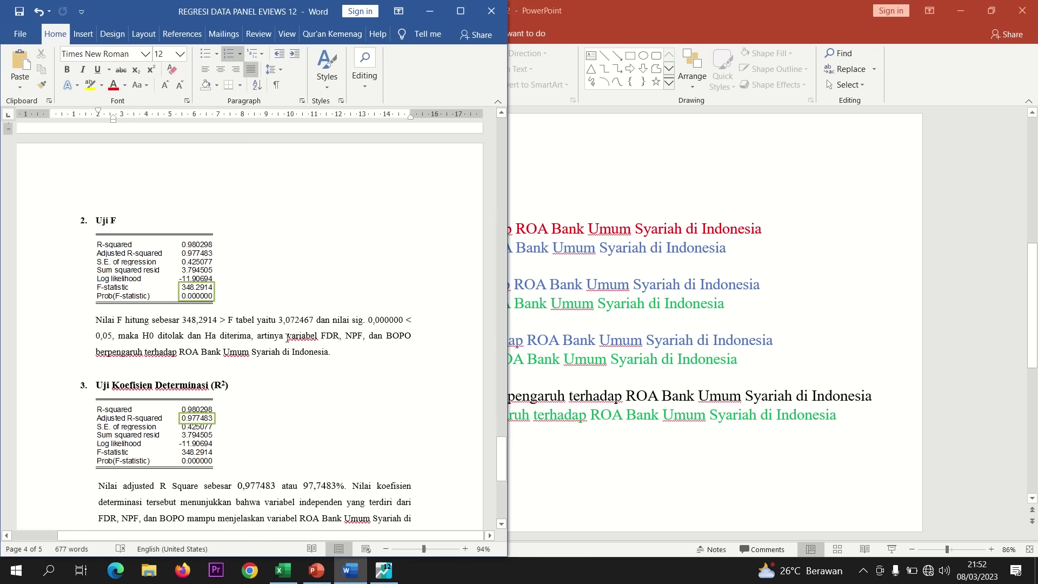
drag(288, 336, 329, 360)
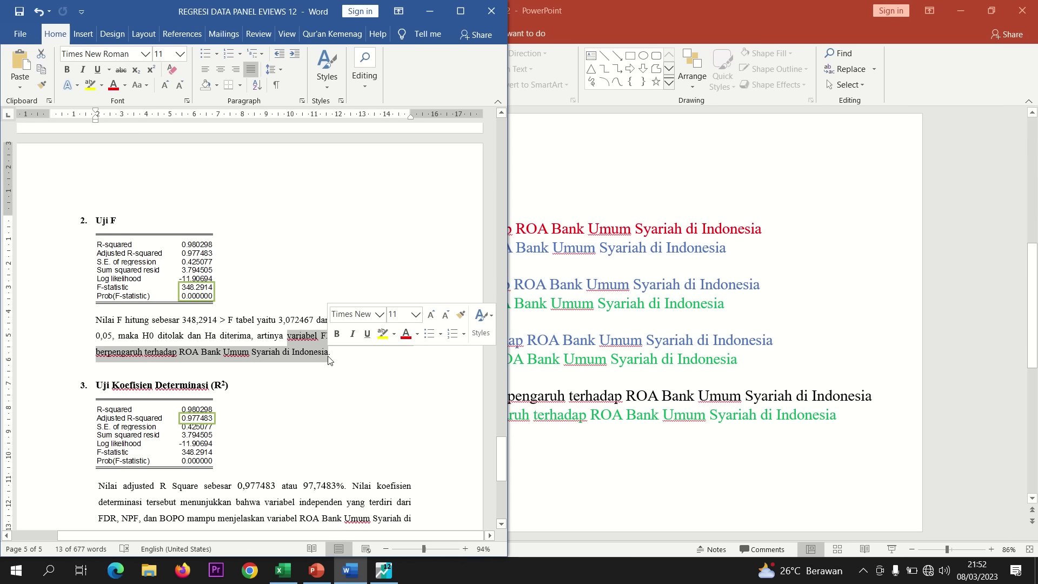
click(347, 360)
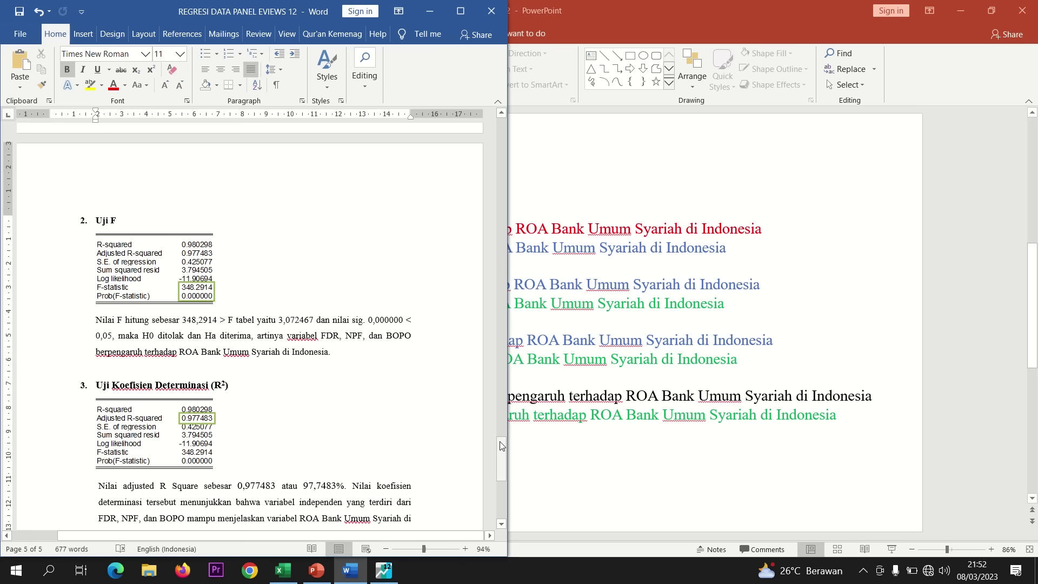
drag(502, 444, 501, 455)
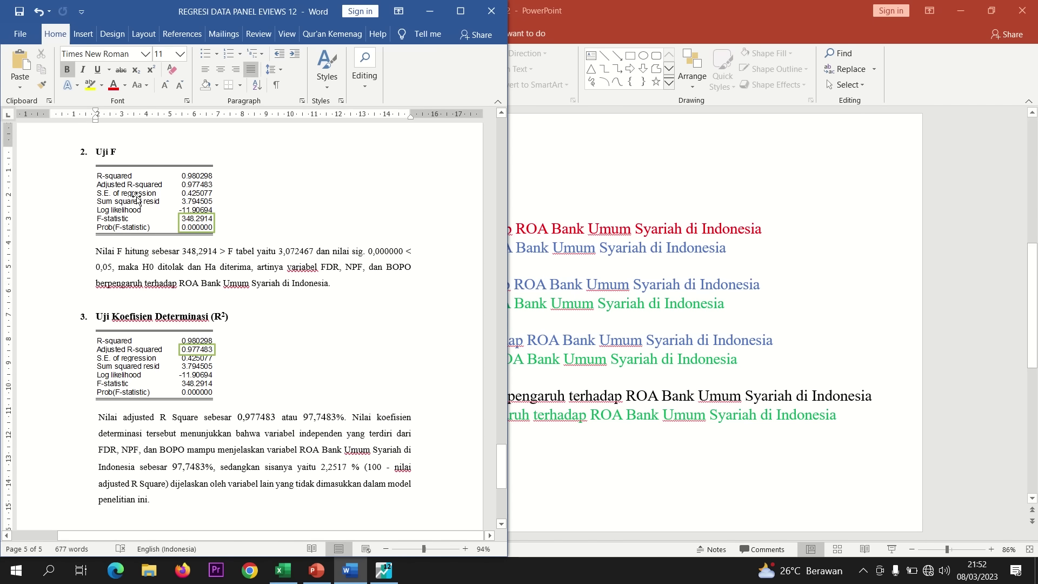
Check the Adjusted R-squared in the EViews equation output and compare it with the Uji Koefisien Determinasi paragraph in Word
click(384, 570)
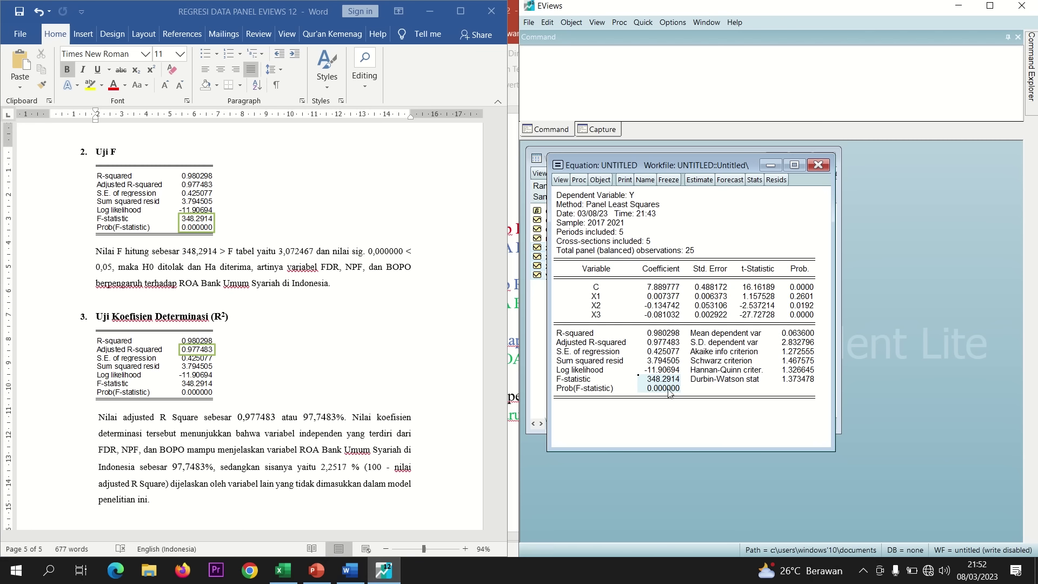
click(677, 343)
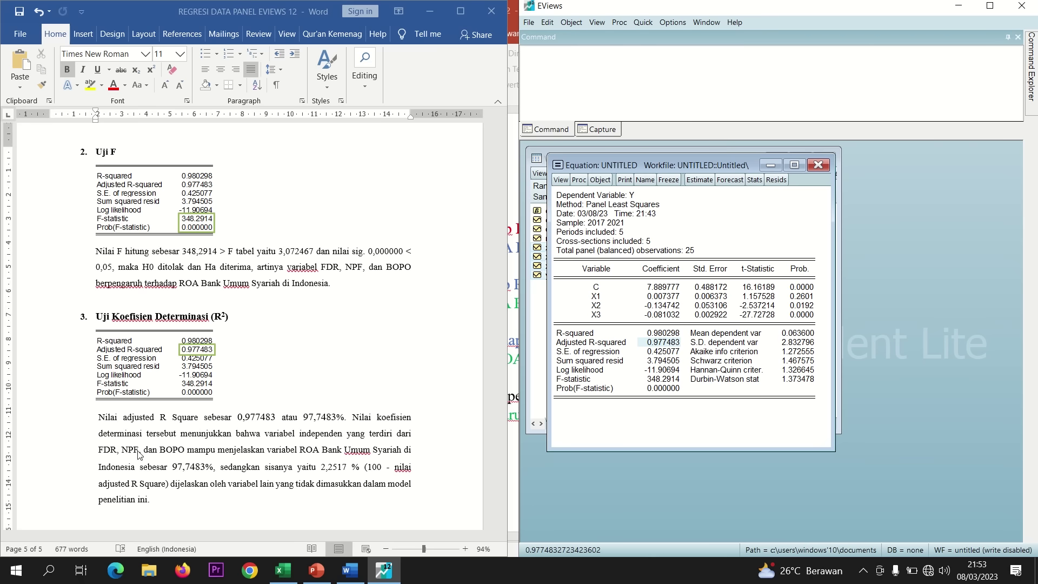
double_click(108, 450)
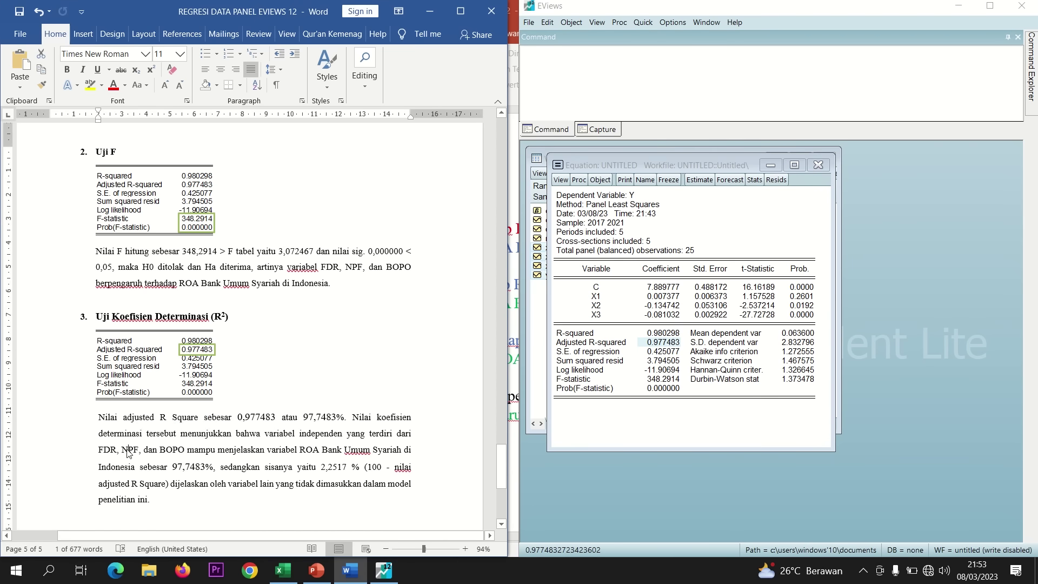
double_click(172, 450)
double_click(312, 450)
double_click(178, 466)
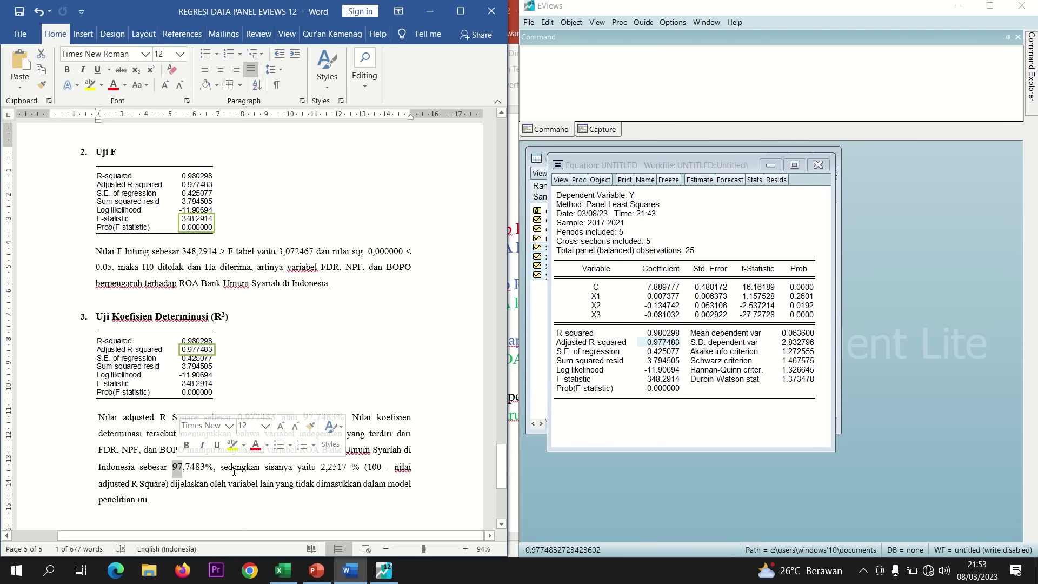
Remove the space between 2,2517 and the percent sign in the Uji Koefisien Determinasi paragraph
click(287, 483)
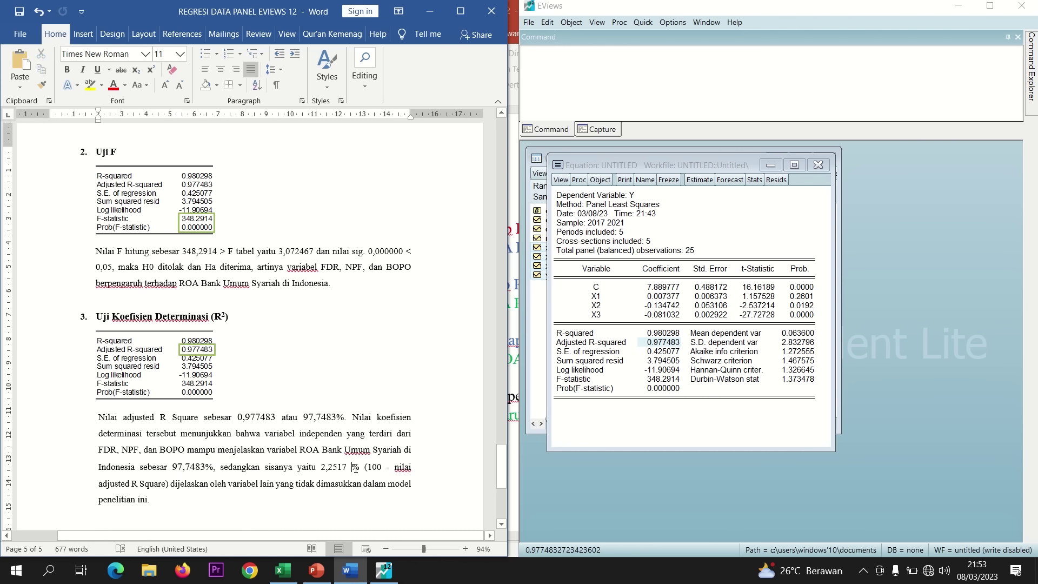
click(353, 466)
key(BackSpace)
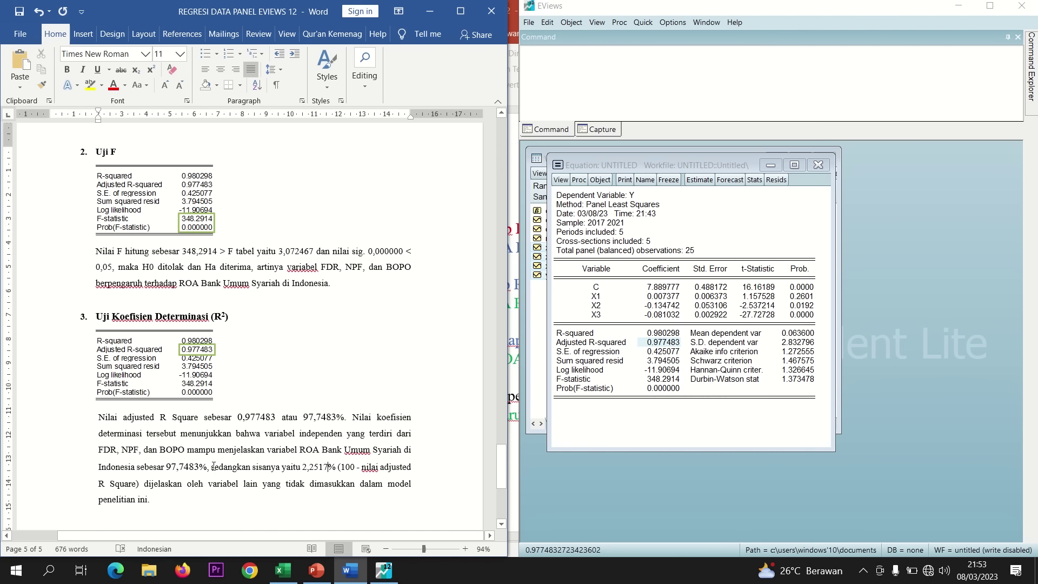
Copy 97,7483 from the Word paragraph, calculate =100-97,7483 in cell F19 of Sheet2 in Excel, and return to Word
drag(198, 466, 167, 468)
right_click(172, 468)
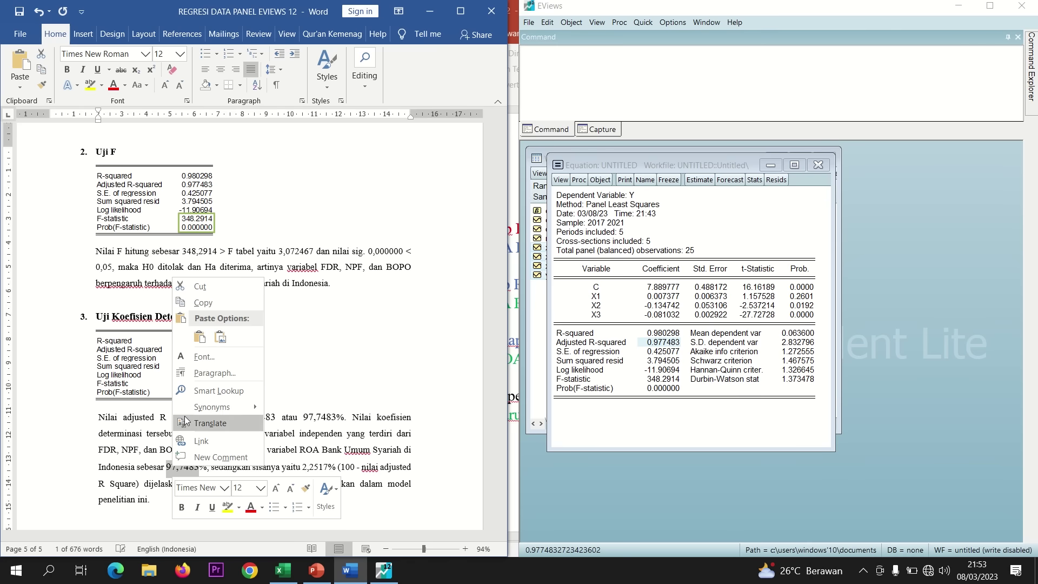
click(200, 301)
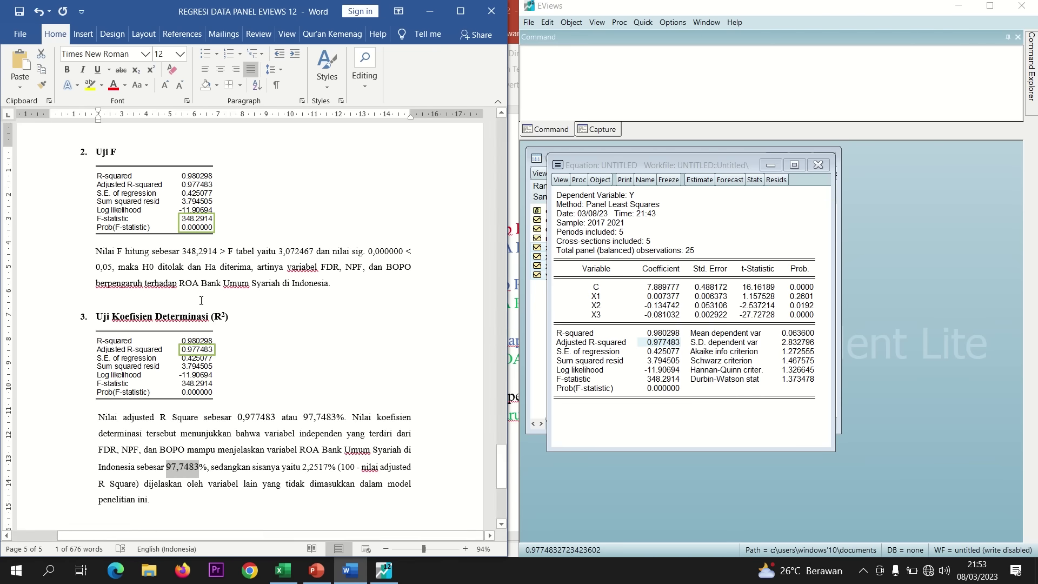
key(alt+Tab)
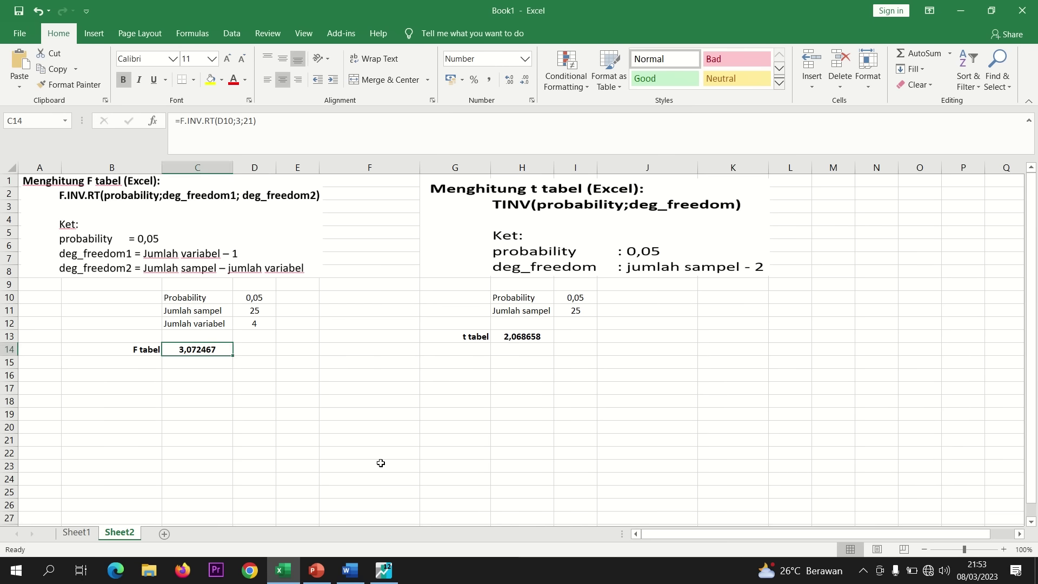
click(386, 417)
text(=100-)
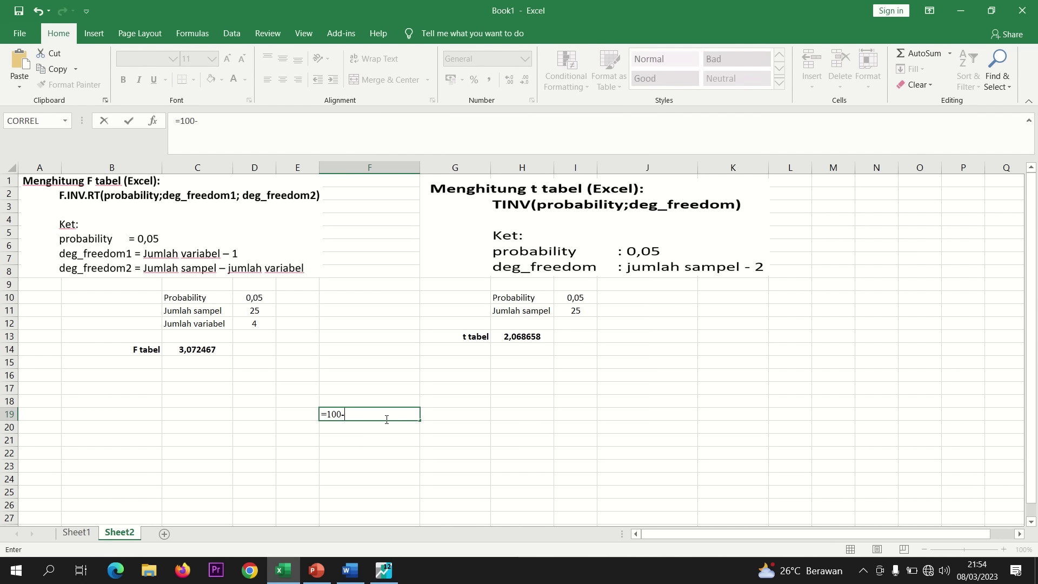
key(ctrl+v)
key(ctrl+Return)
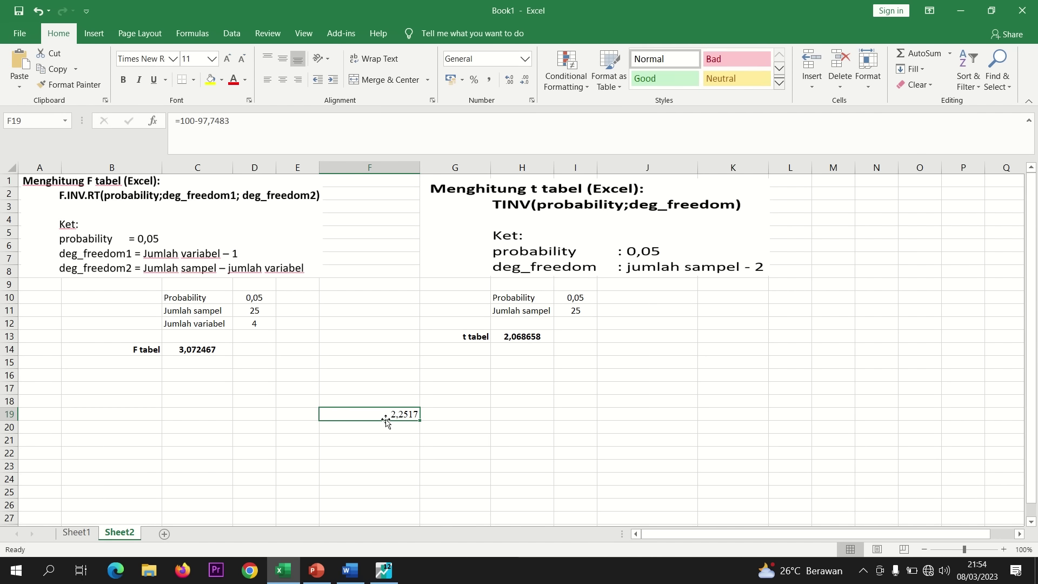
click(351, 577)
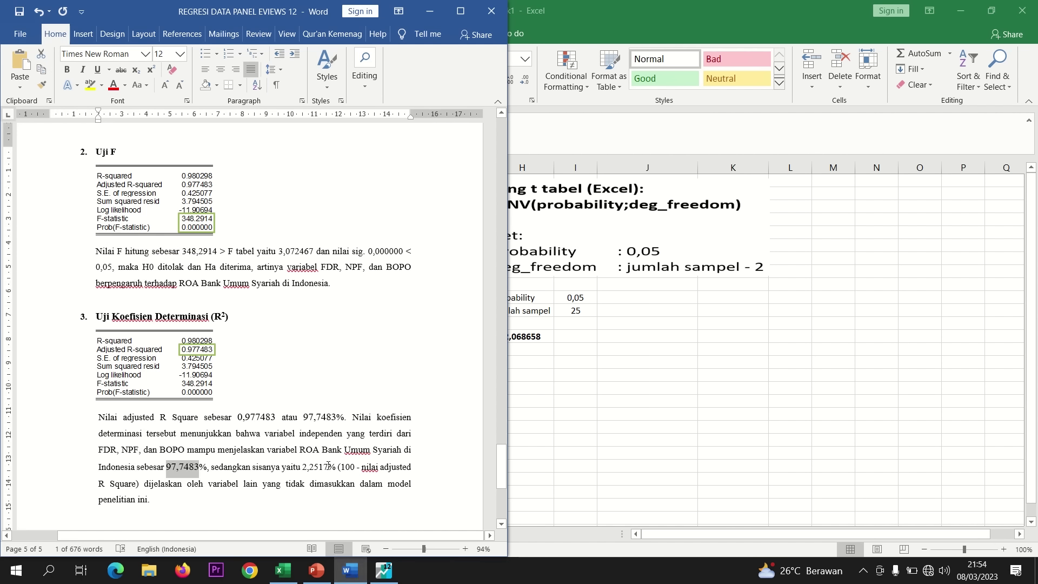